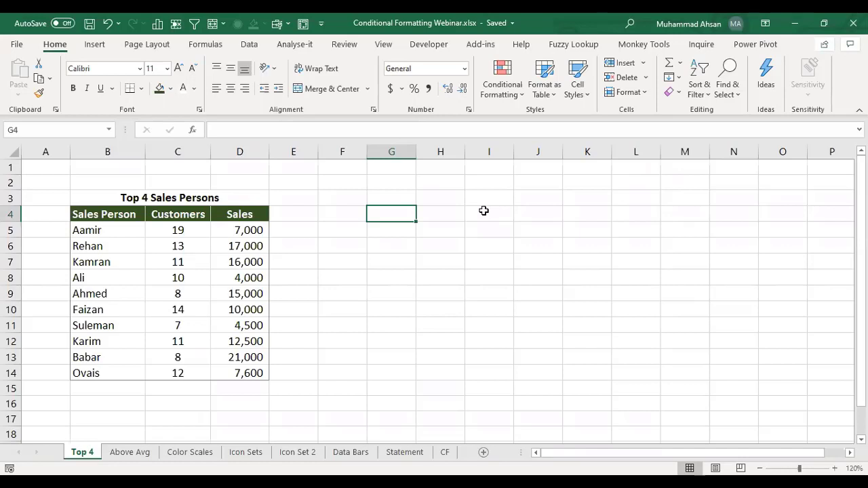
left_click(483, 197)
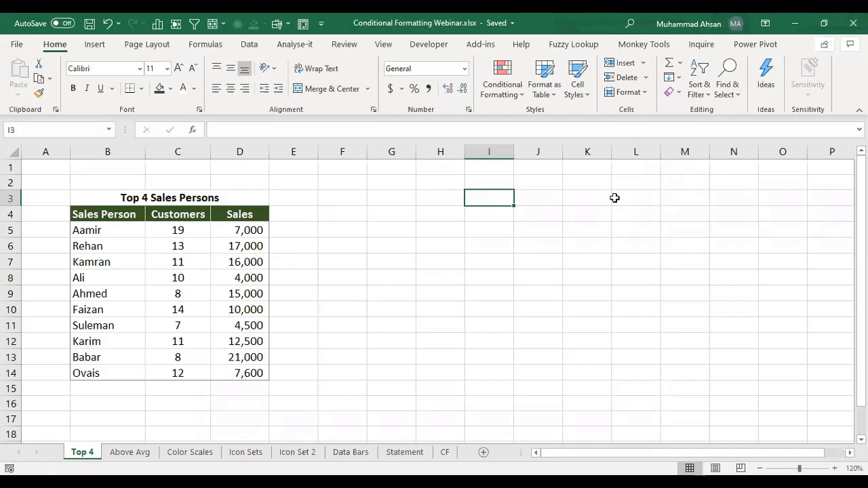
left_click(512, 99)
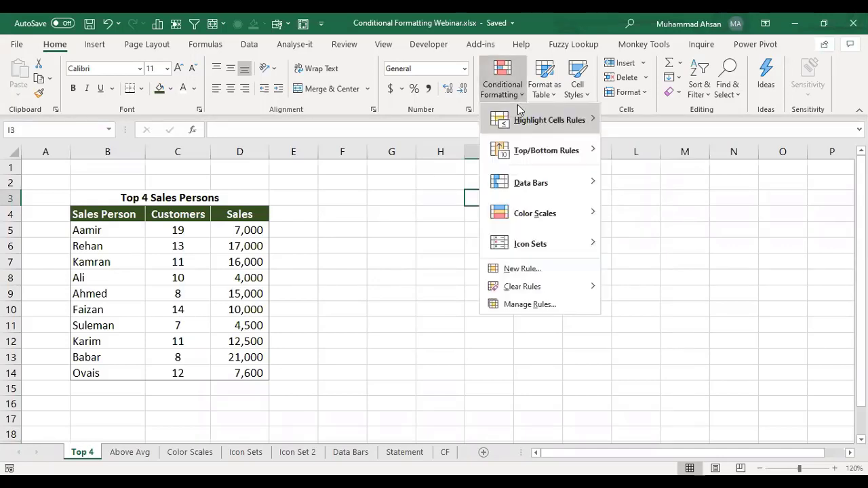
mouse_move(519, 109)
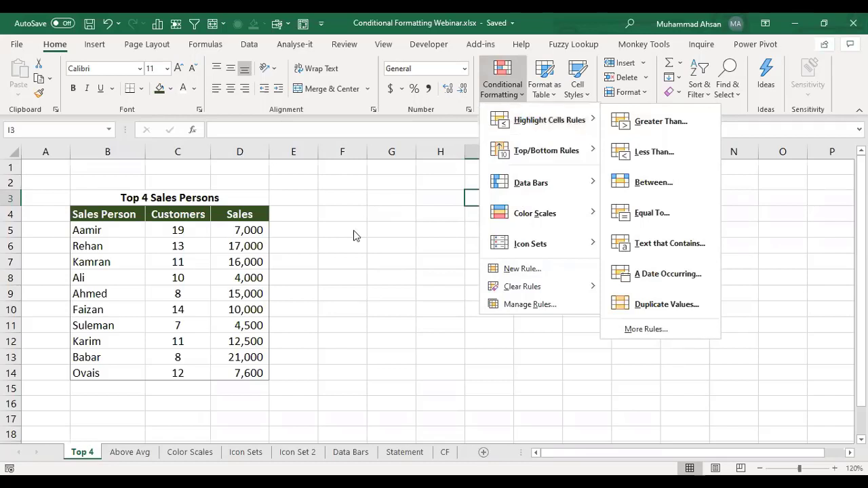
left_click(391, 230)
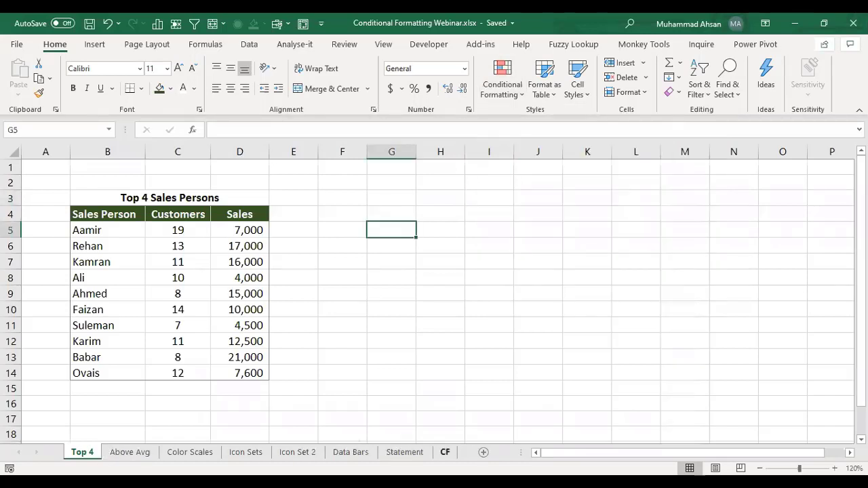
left_click(237, 232)
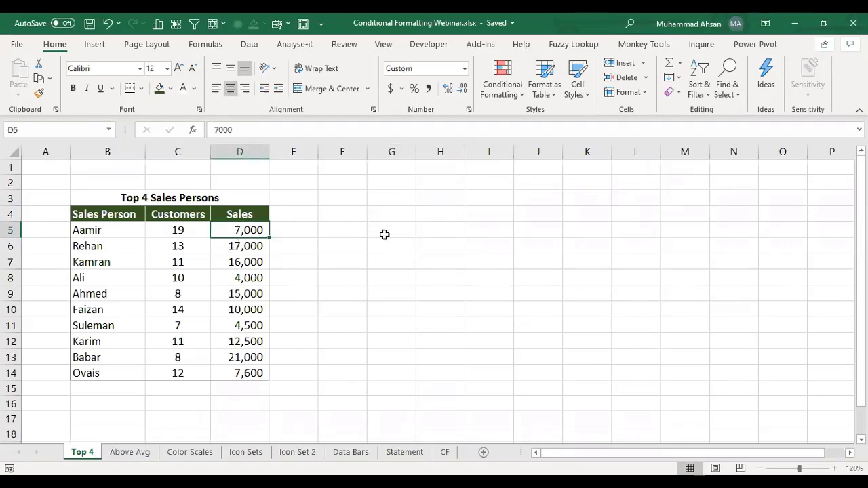
key("Left")
key("Left")
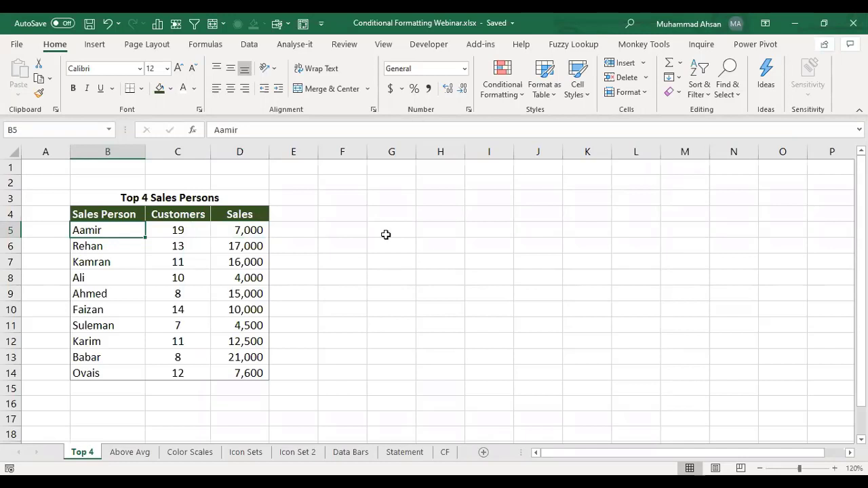
left_click(385, 235)
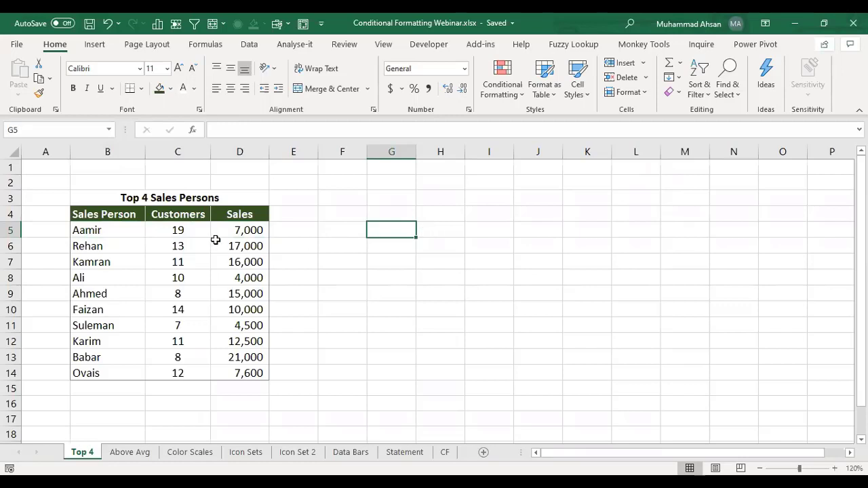
Step: Set up a Top 10 Items conditional formatting rule on the sales values D5:D14, with the rank count set to 4
left_click_drag(230, 230, 241, 373)
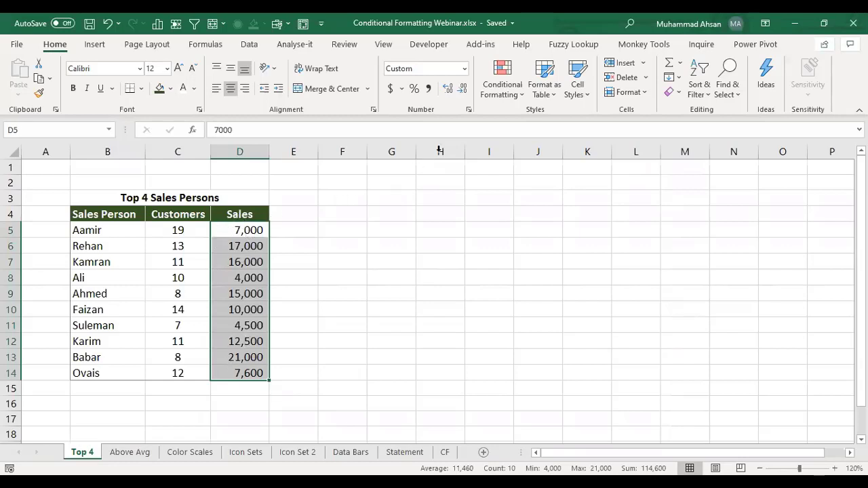
left_click(502, 91)
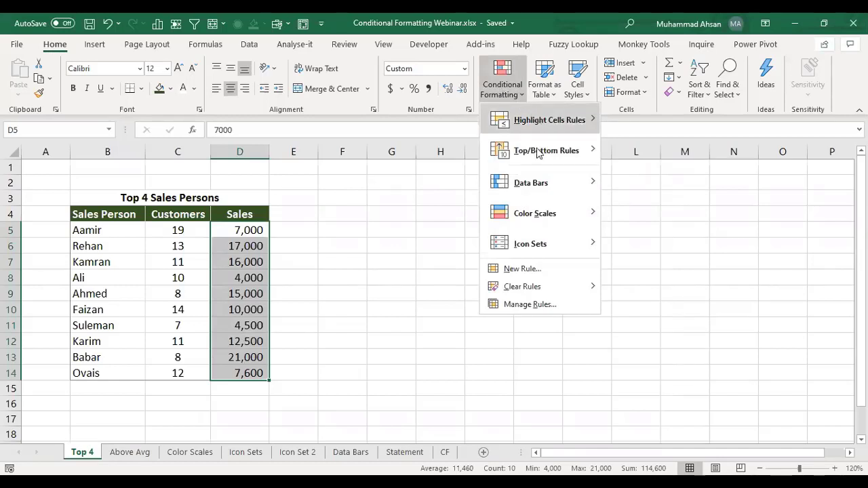
mouse_move(538, 152)
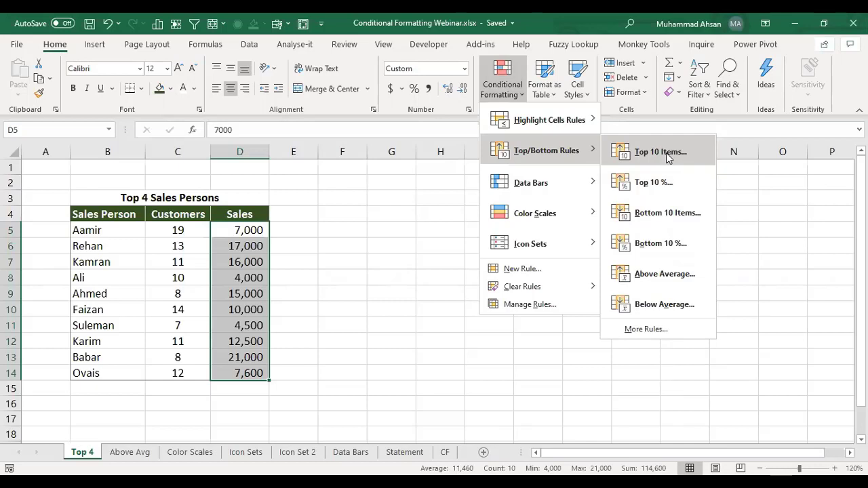
left_click(667, 155)
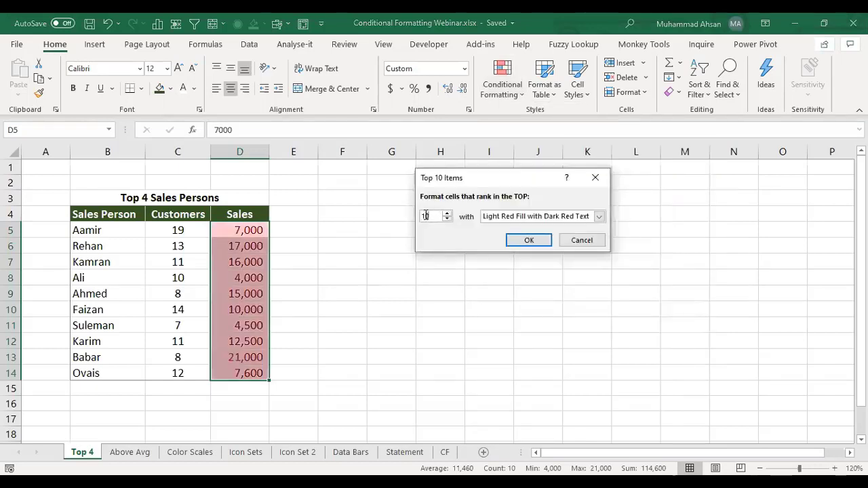
double_click(425, 216)
type("4")
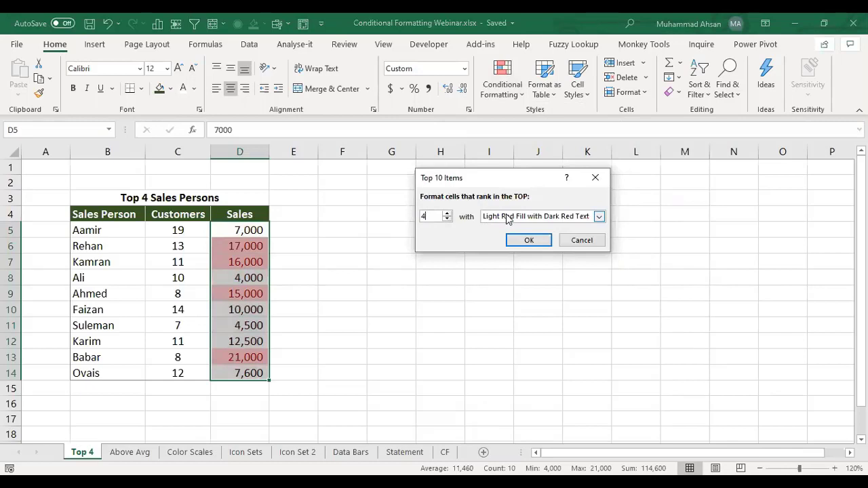
left_click(502, 217)
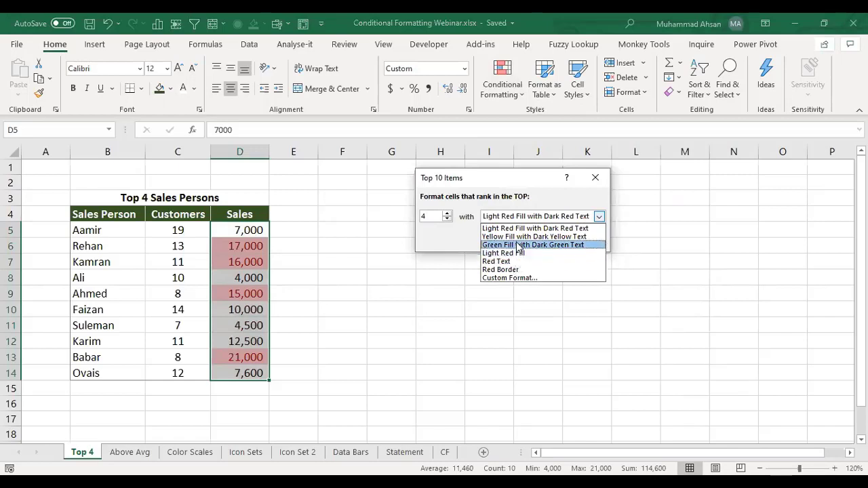
left_click(502, 278)
left_click(442, 72)
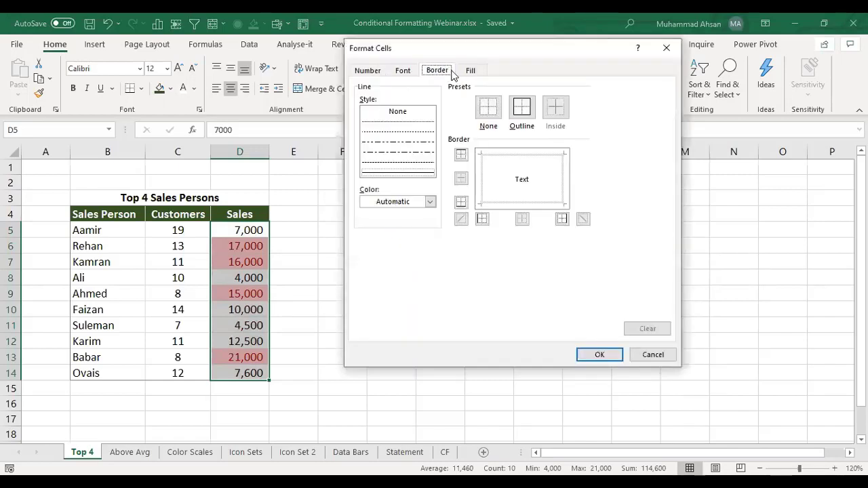
left_click(470, 71)
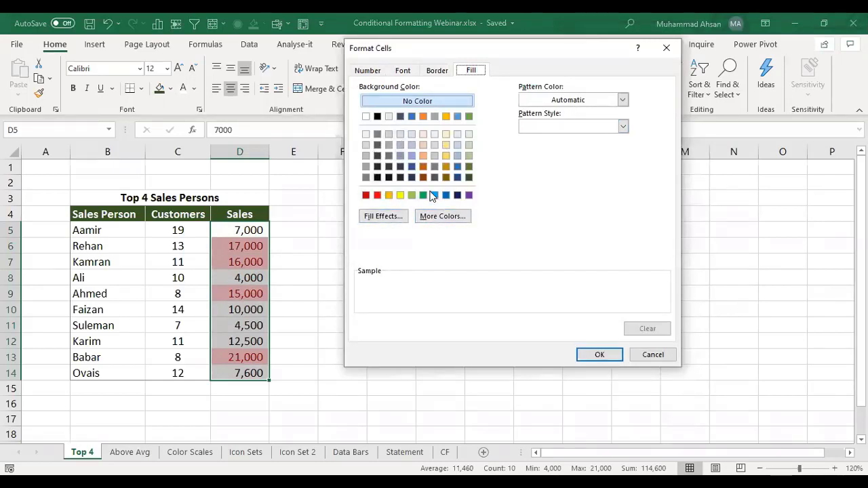
left_click(585, 355)
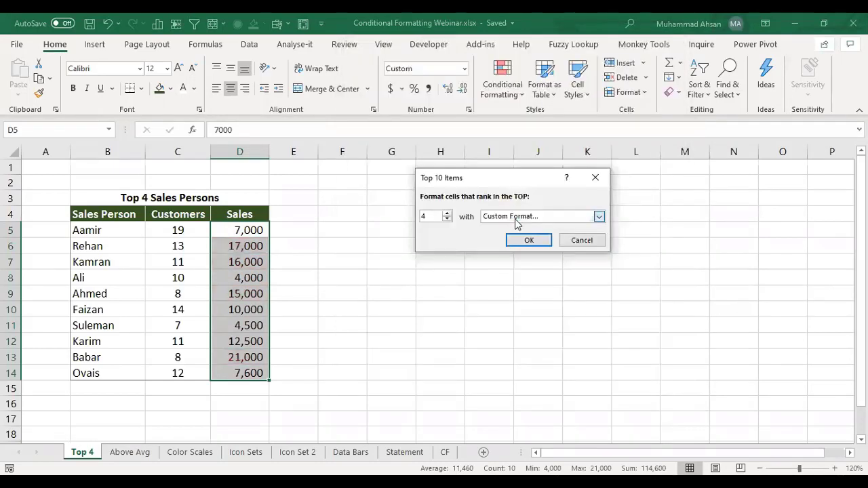
Step: Choose Green Fill with Dark Green Text for the top-ranked sales values and apply the rule
left_click(516, 220)
left_click(506, 247)
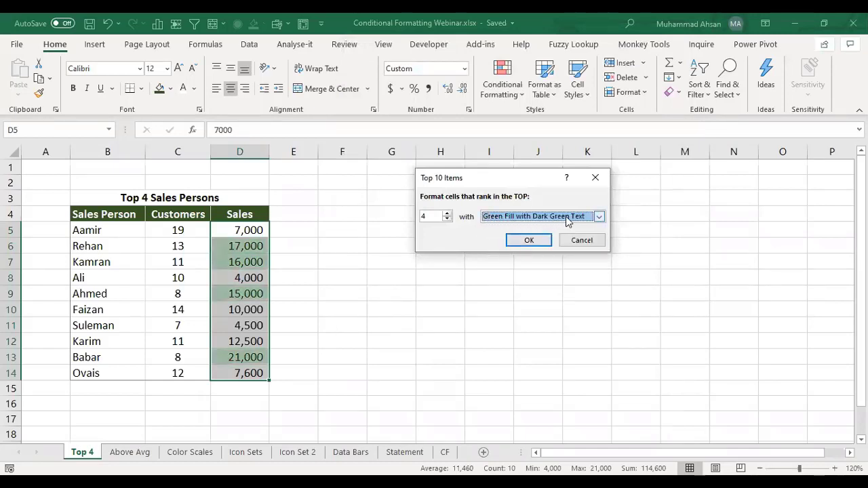
left_click(530, 242)
Step: Examine the highlighted sales values and the full table rows of the salespeople they belong to
left_click(234, 231)
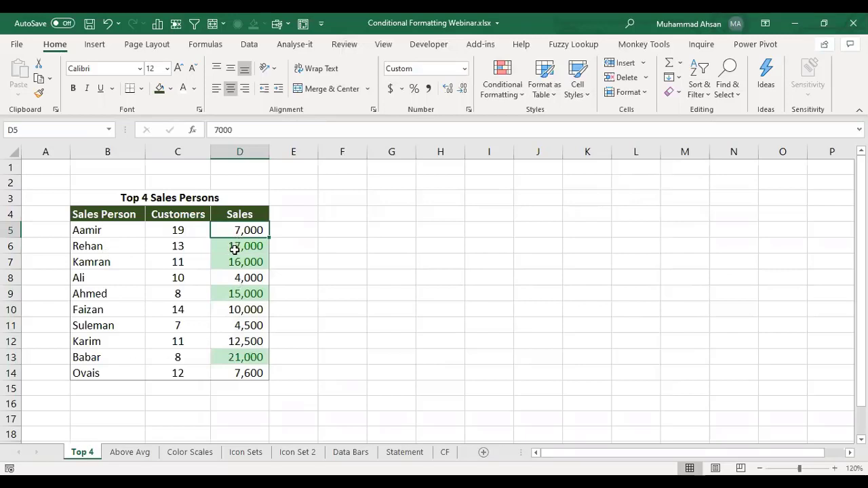
left_click(250, 247)
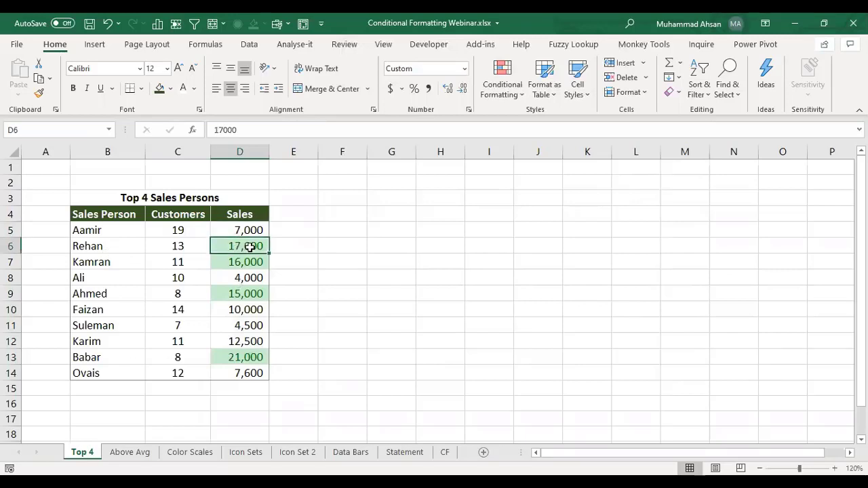
left_click(241, 264)
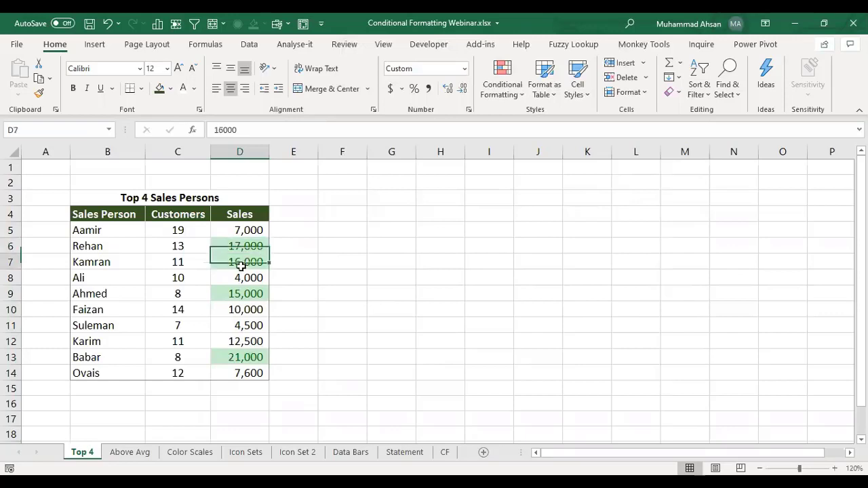
left_click(245, 293)
left_click(240, 357)
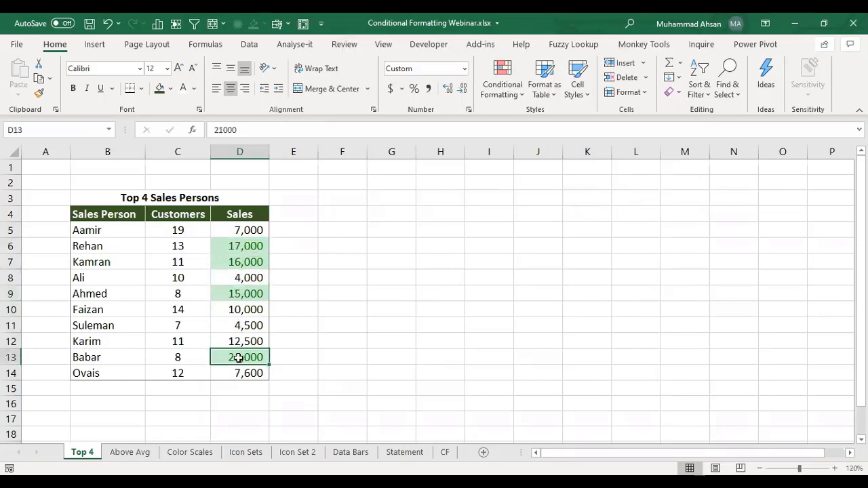
left_click_drag(239, 357, 96, 358)
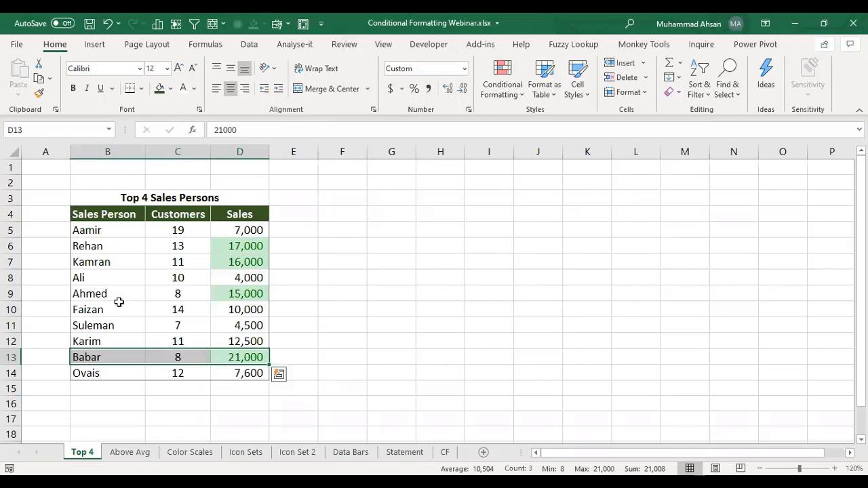
left_click_drag(116, 247, 248, 248)
left_click_drag(101, 262, 234, 263)
left_click_drag(120, 292, 249, 292)
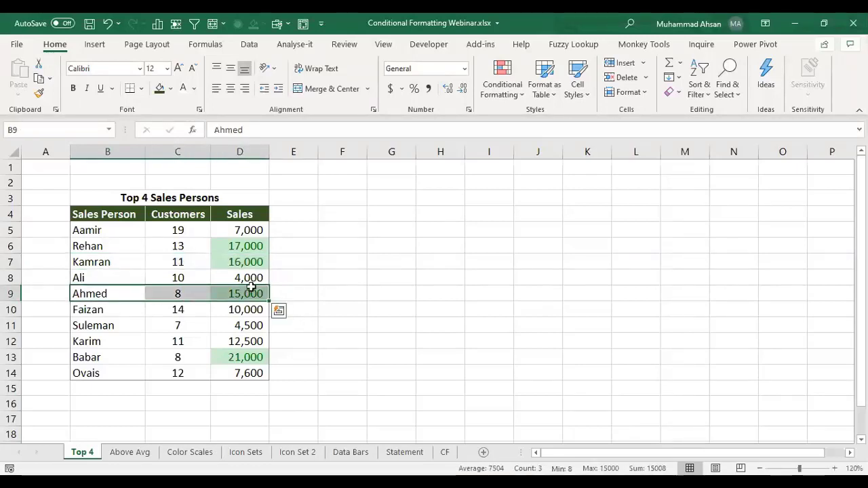
Step: Clear the conditional formatting rules from the sales values D5:D14
left_click_drag(242, 231, 244, 373)
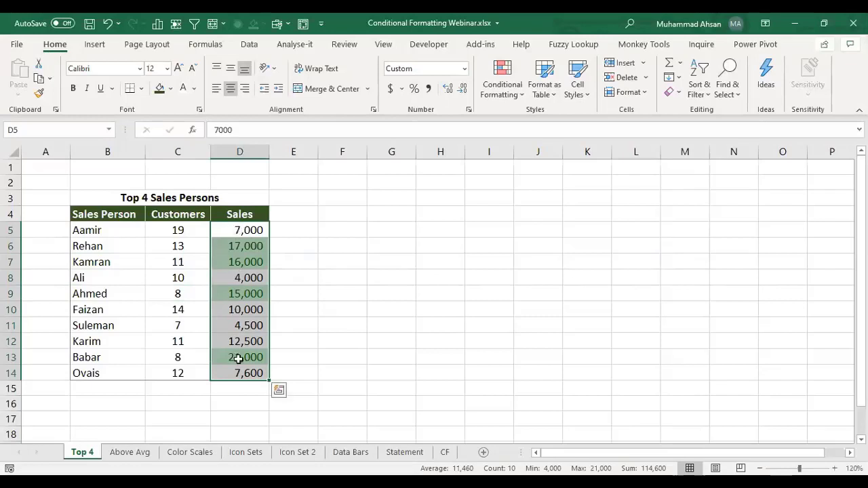
left_click(497, 95)
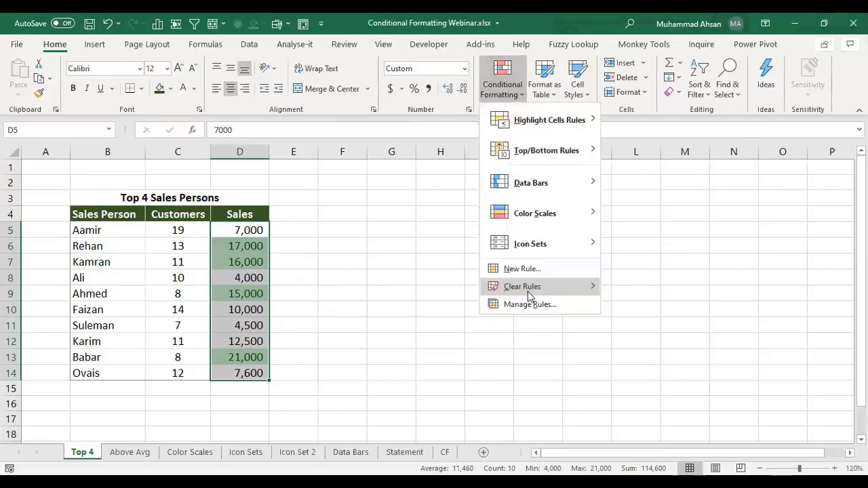
mouse_move(532, 290)
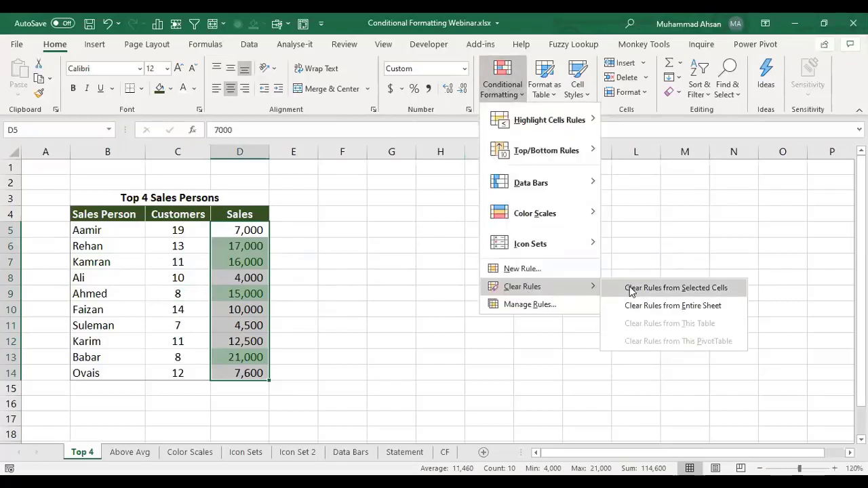
left_click(631, 289)
left_click(255, 244)
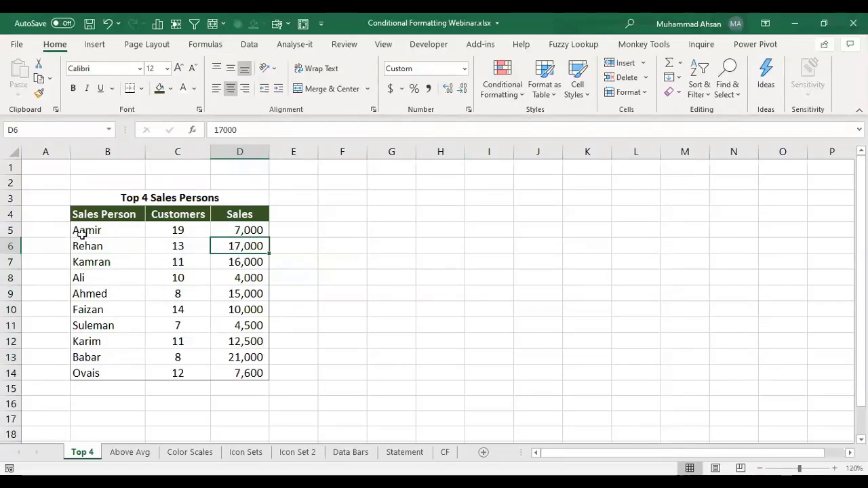
Step: Create a new conditional formatting rule for the table data B5:D14 that uses a formula to determine which cells to format
left_click_drag(81, 232, 234, 372)
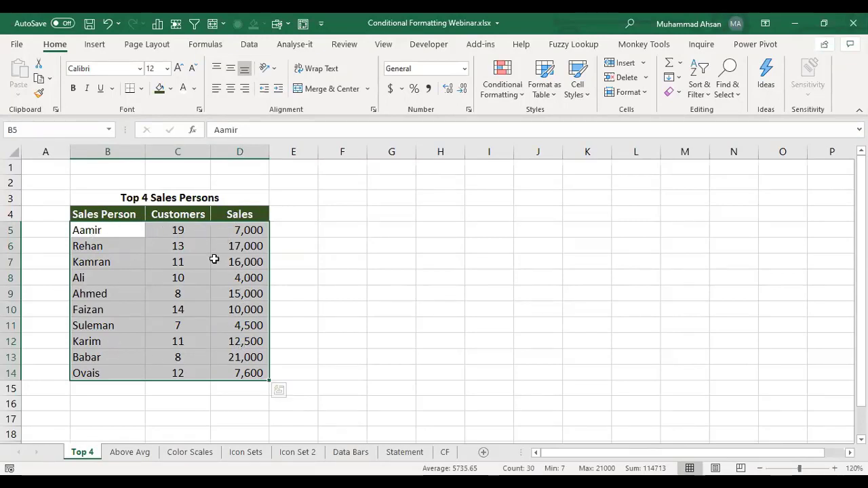
left_click(504, 101)
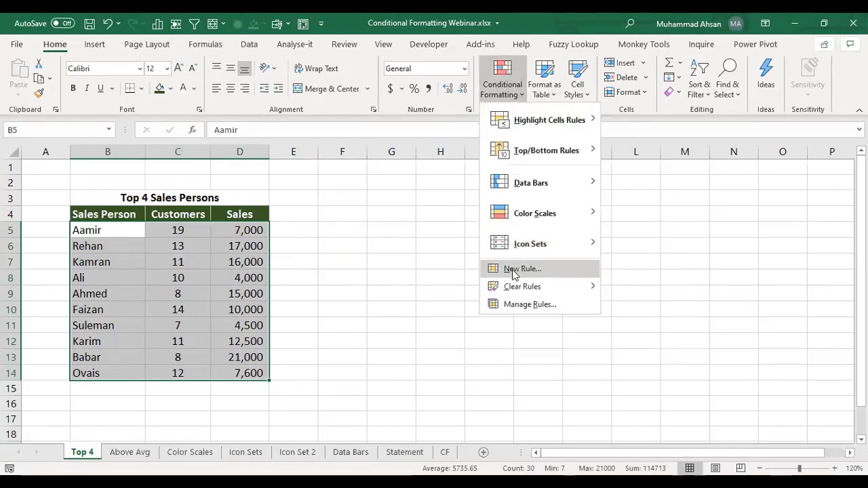
key("Return")
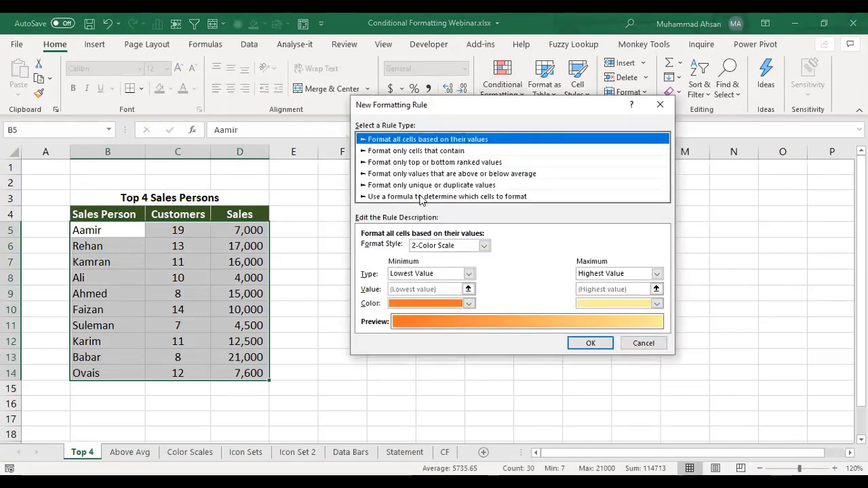
left_click(423, 197)
left_click(419, 249)
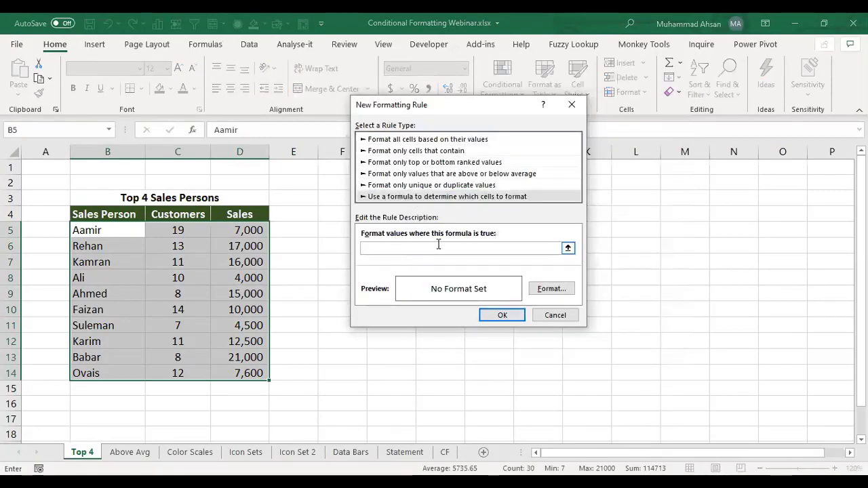
Step: Enter the rule formula =$D5>=LARGE($D$5:$D$14,4) to match rows whose sales are among the four largest
type("=")
left_click(255, 231)
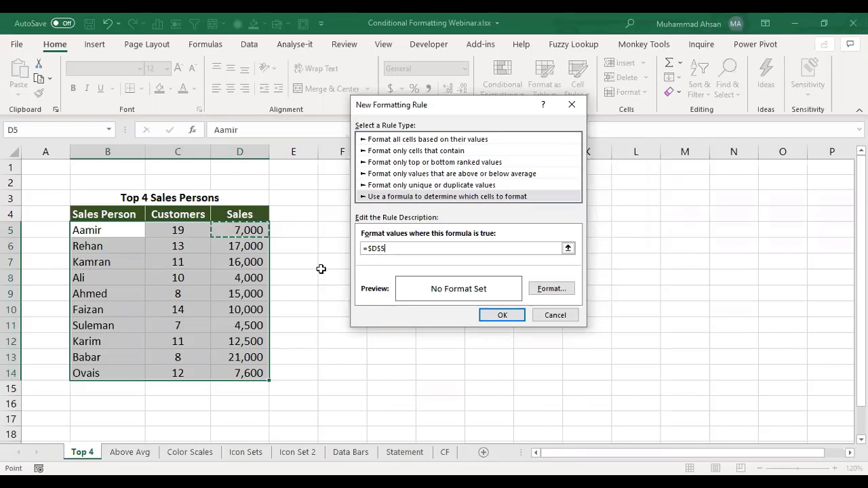
key("F4")
key("F4")
type(">=LAR")
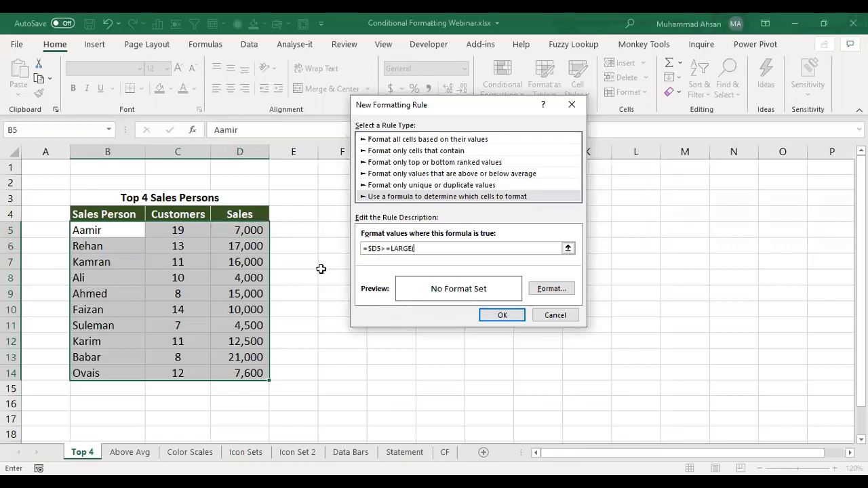
type("GE(")
left_click(244, 234)
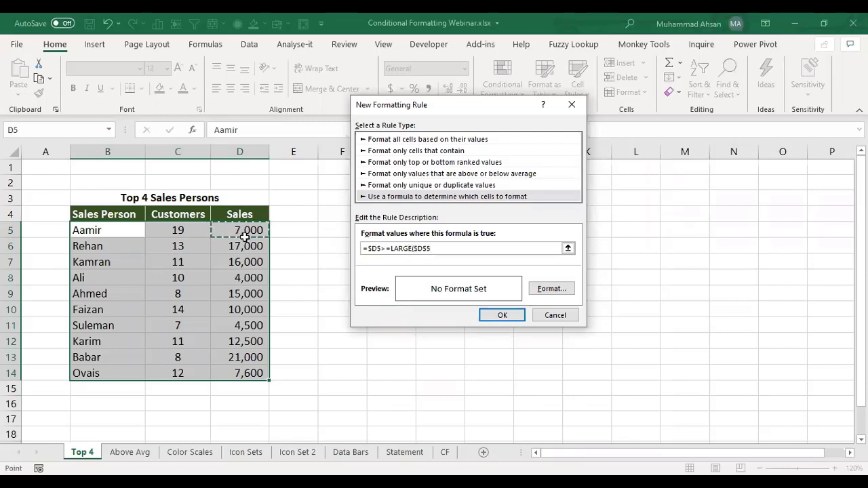
left_click_drag(244, 234, 244, 373)
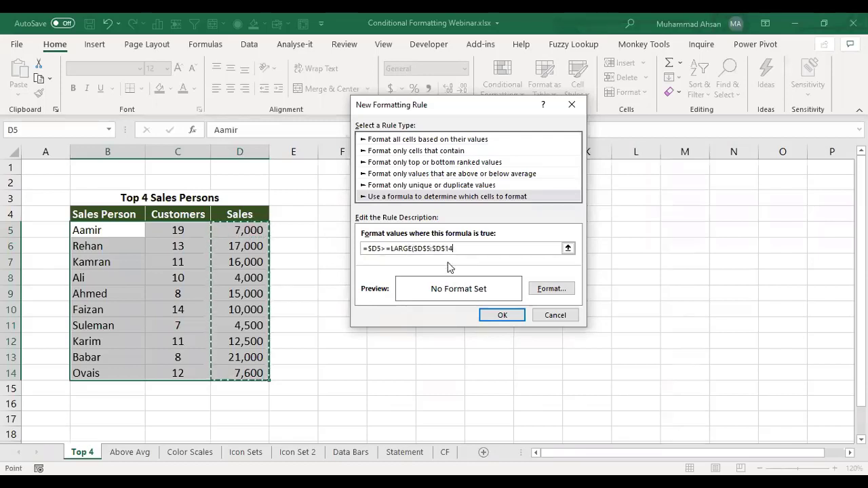
type(",4")
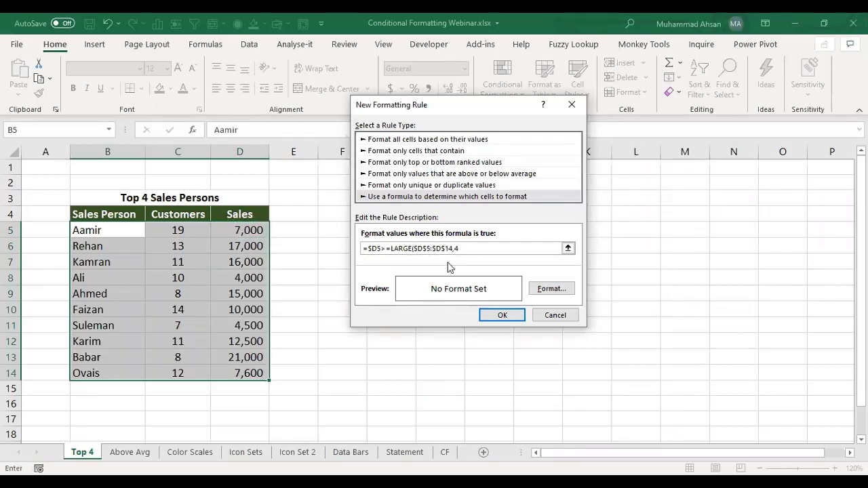
type(")")
Step: Copy the complete formula text from the new formatting rule
left_click_drag(471, 248, 358, 248)
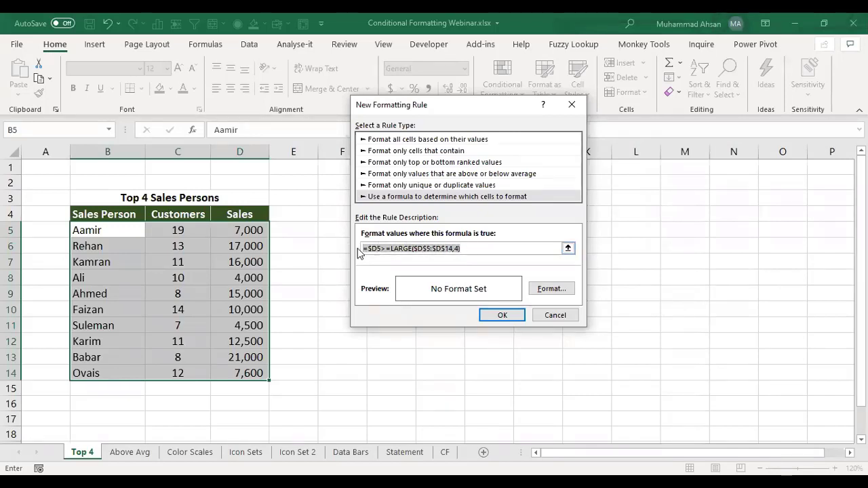
key("ctrl+c")
left_click(398, 249)
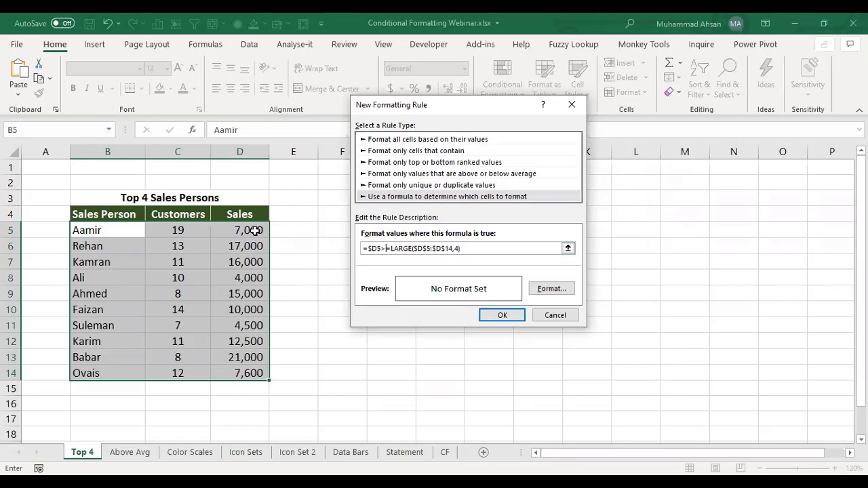
Step: Set a light green background fill as the rule's format and apply the rule to the table
left_click(544, 291)
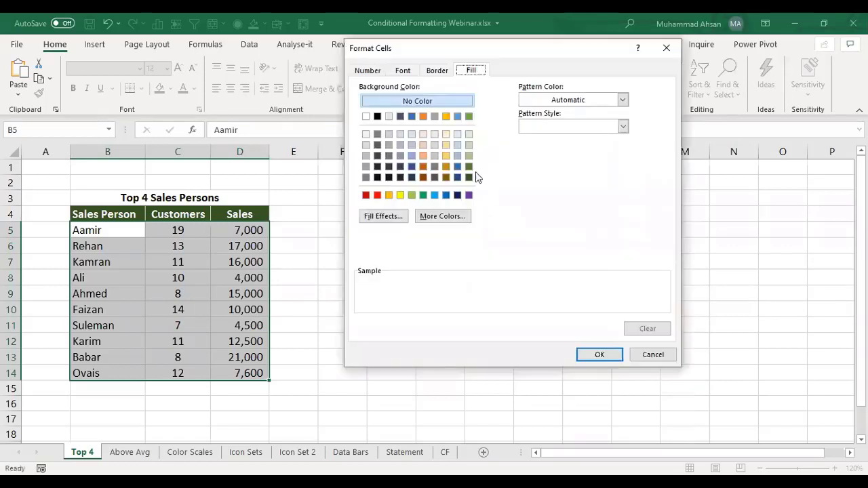
left_click(469, 145)
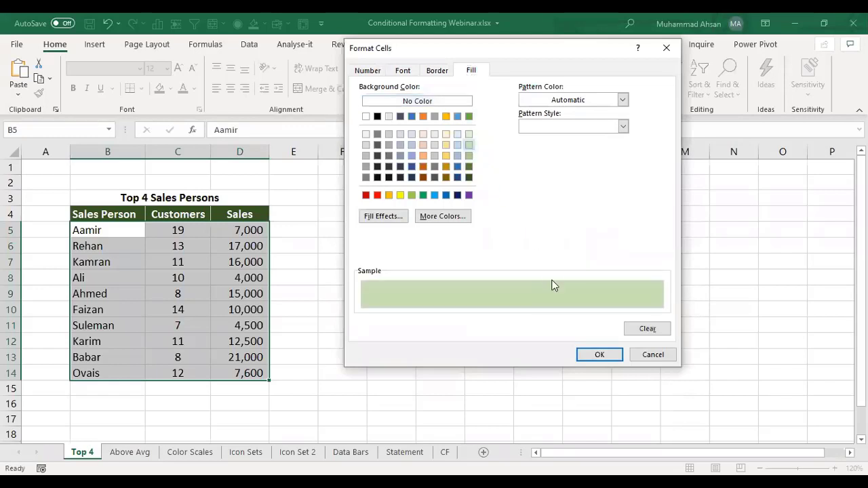
left_click(600, 354)
left_click(502, 315)
Step: Paste the copied rule formula into cell F5 beside the table
left_click(328, 245)
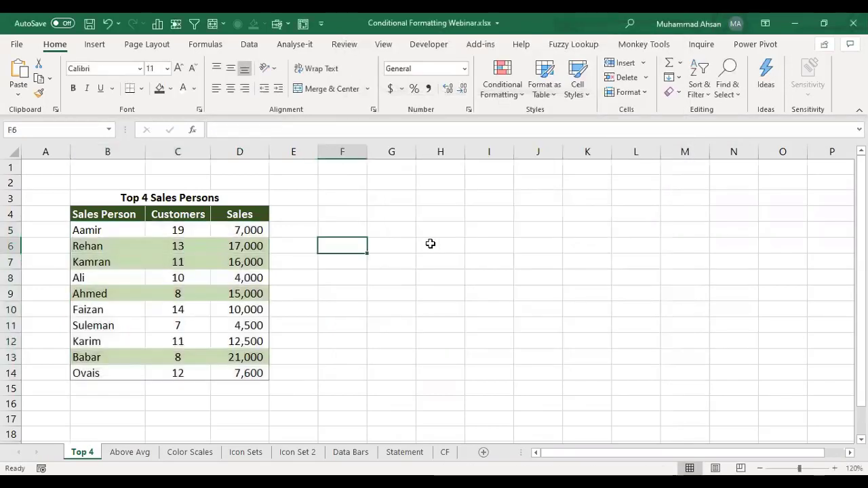
key("Up")
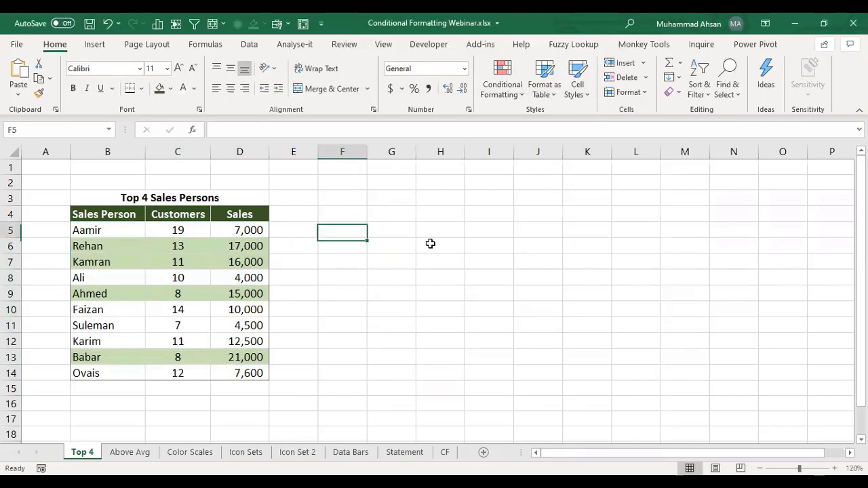
key("F2")
key("ctrl+v")
key("Return")
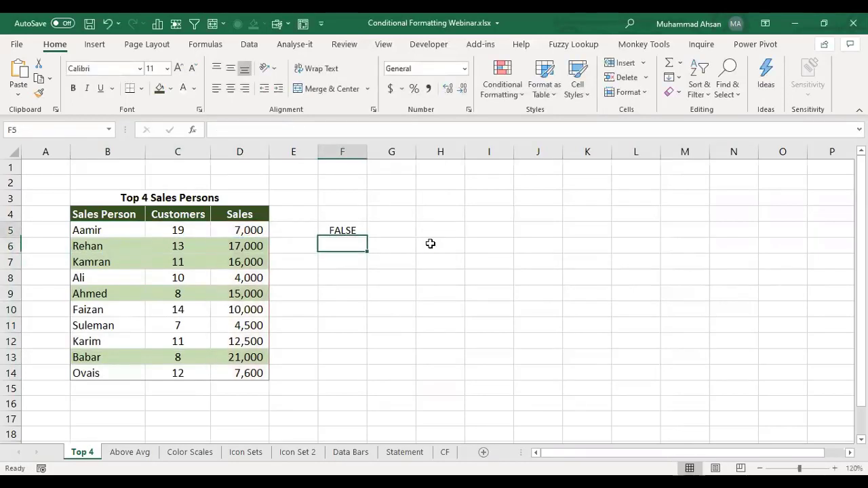
Step: Turn the formula in F5 into displayed text and make it bold
key("Up")
key("F2")
key("Home")
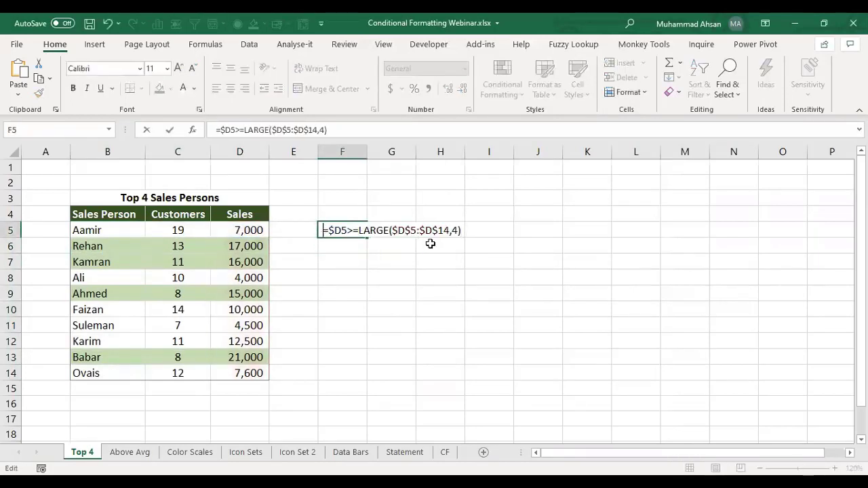
key("Return")
key("Up")
key("ctrl+b")
key("Down")
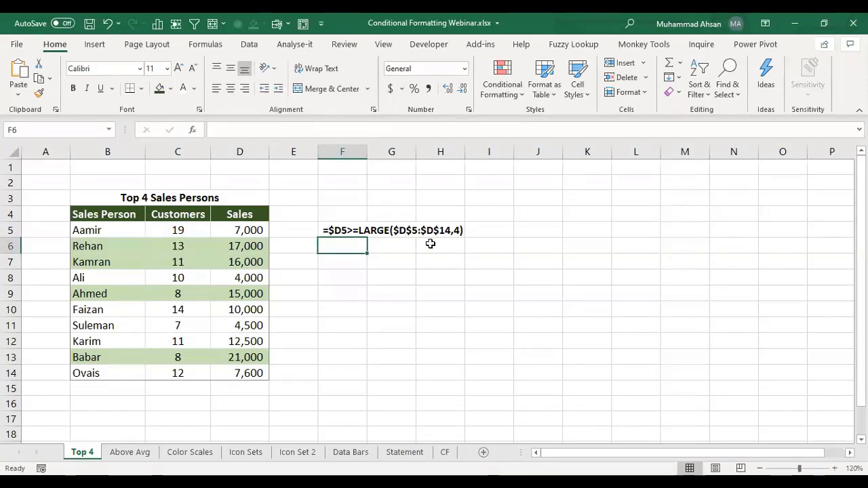
Step: Review the written-out formula in F5 against the sales values in column D
key("Up")
key("Down")
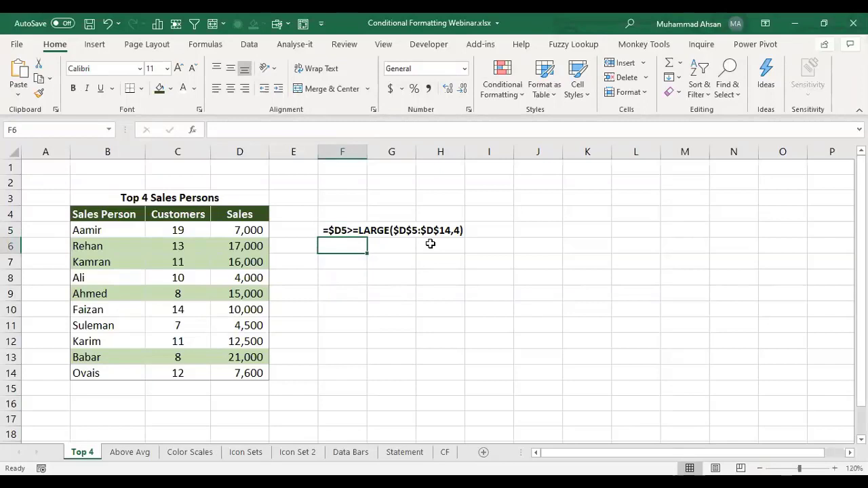
key("Up")
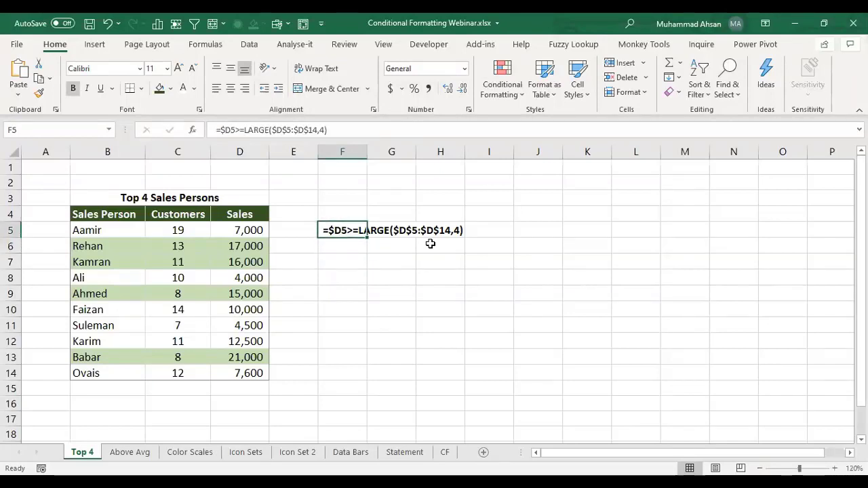
key("Left")
key("Left")
key("Down")
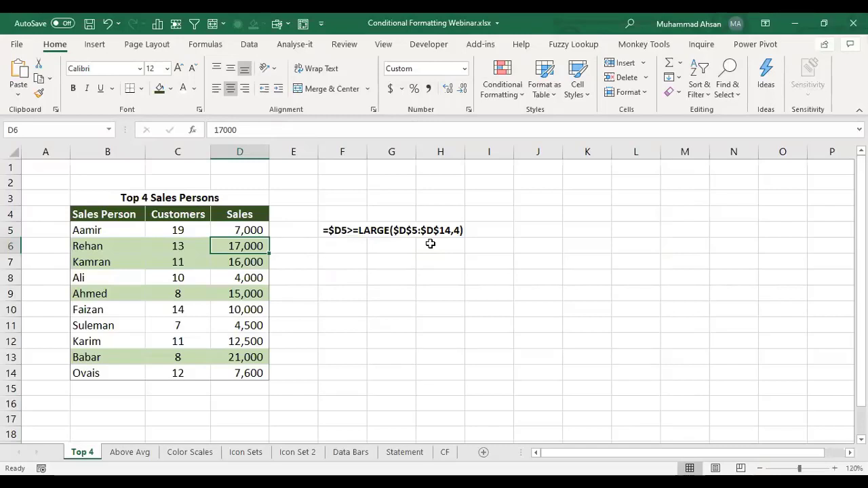
left_click(348, 248)
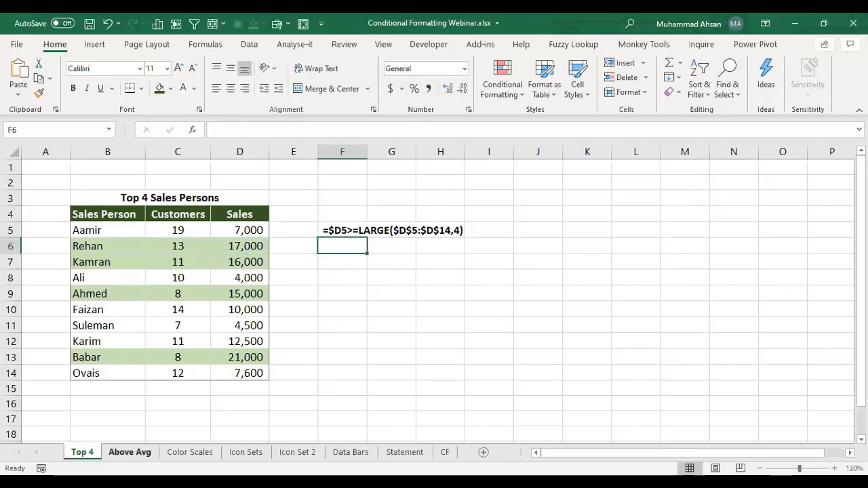
Step: On the Above Avg sheet, calculate the average of the sales values E5:E14 in cell G6
left_click(129, 452)
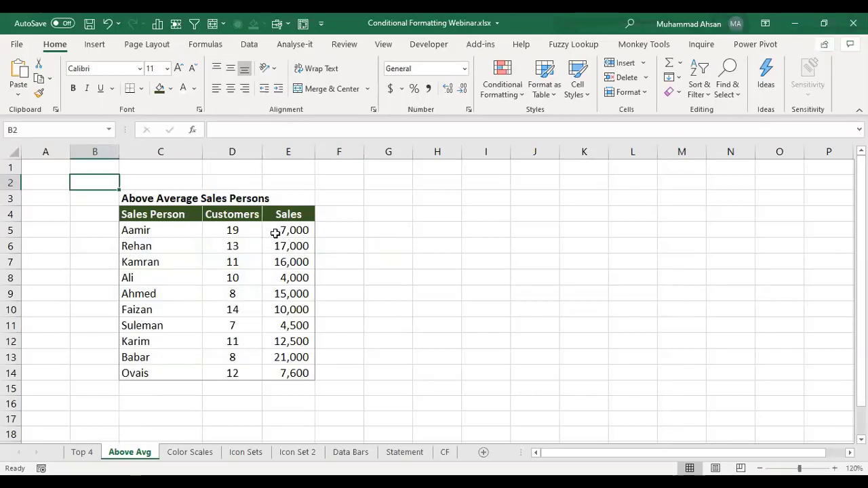
left_click_drag(296, 231, 294, 370)
left_click(394, 244)
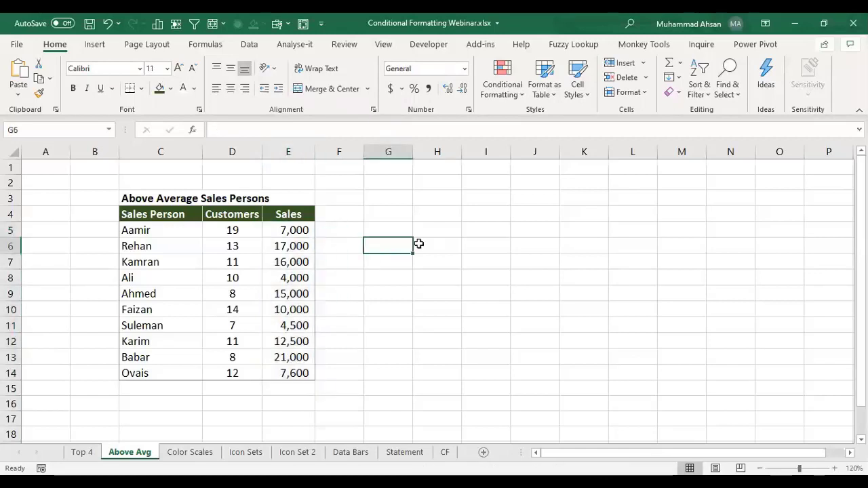
type("=A")
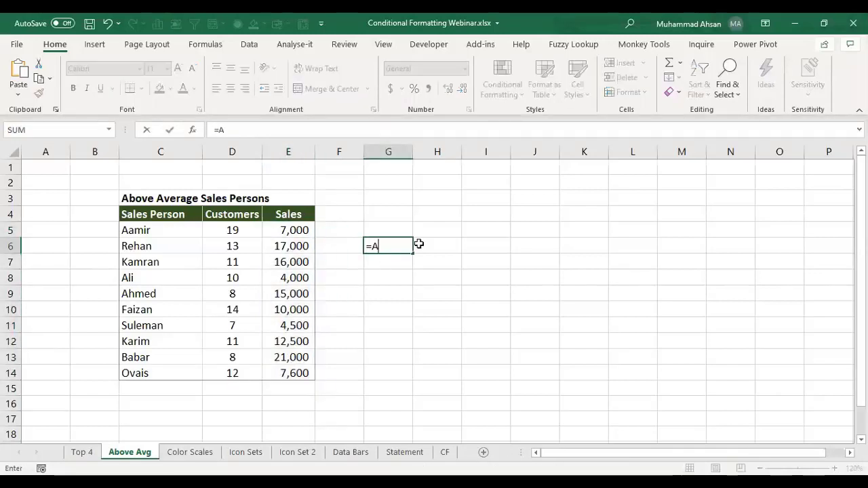
type("VERAGE(")
key("Left")
key("Left")
key("Up")
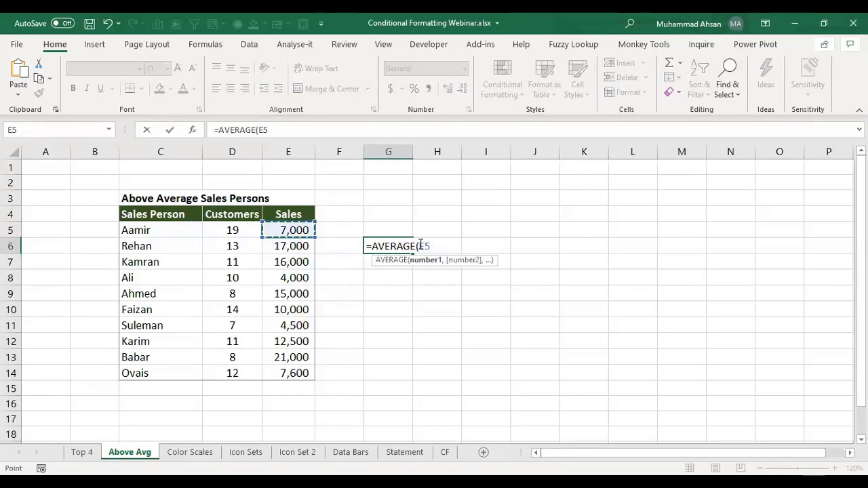
key("ctrl+shift+Down")
type(")")
key("Return")
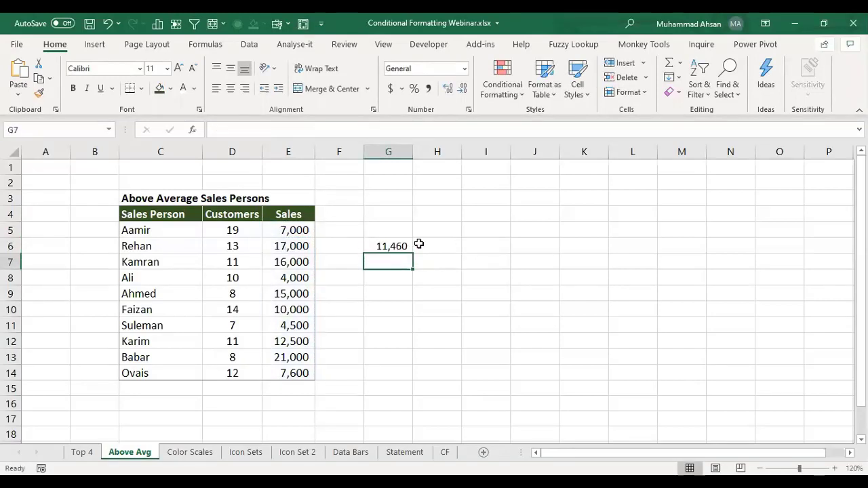
key("Up")
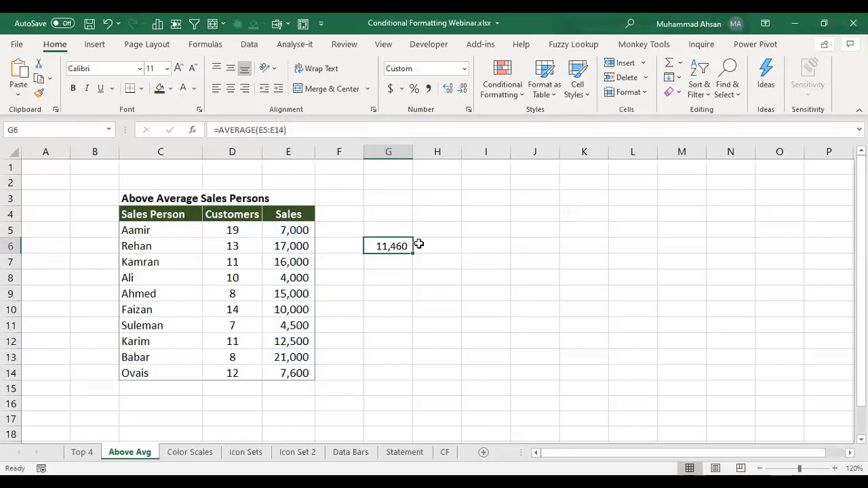
Step: Apply an Above Average conditional formatting rule with Green Fill with Dark Green Text to the sales values E5:E14
key("Left")
key("Left")
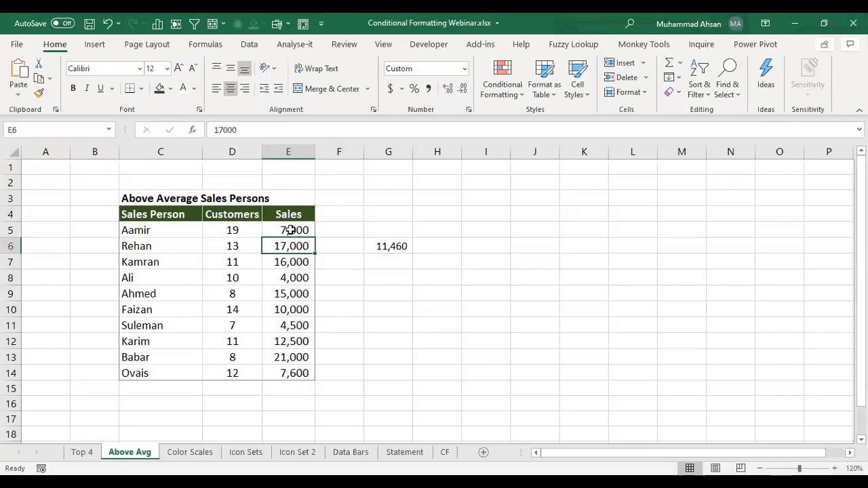
left_click_drag(291, 230, 289, 373)
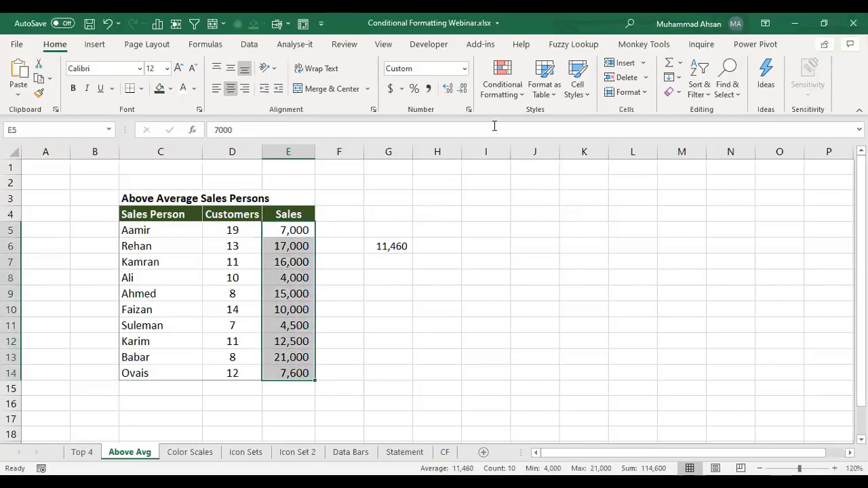
left_click(500, 99)
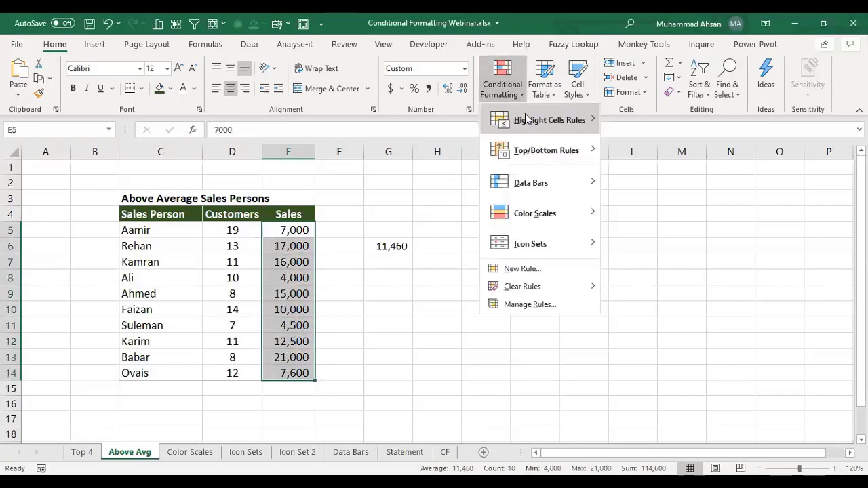
mouse_move(551, 143)
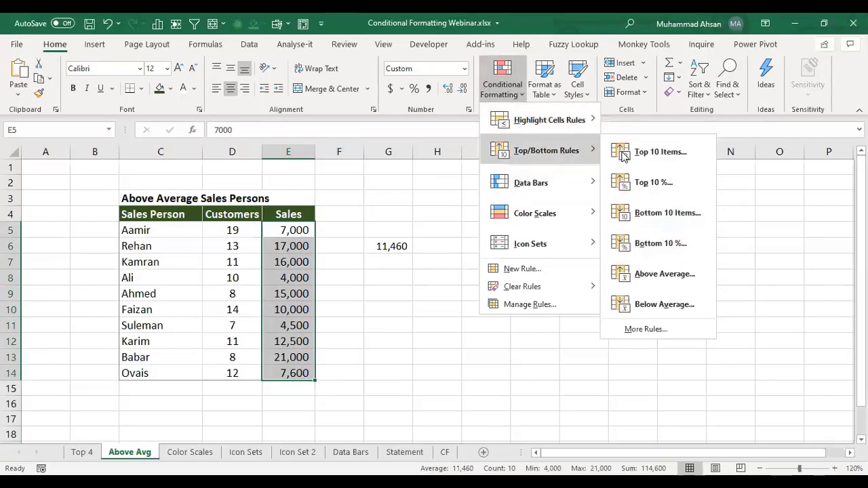
left_click(669, 278)
left_click(489, 202)
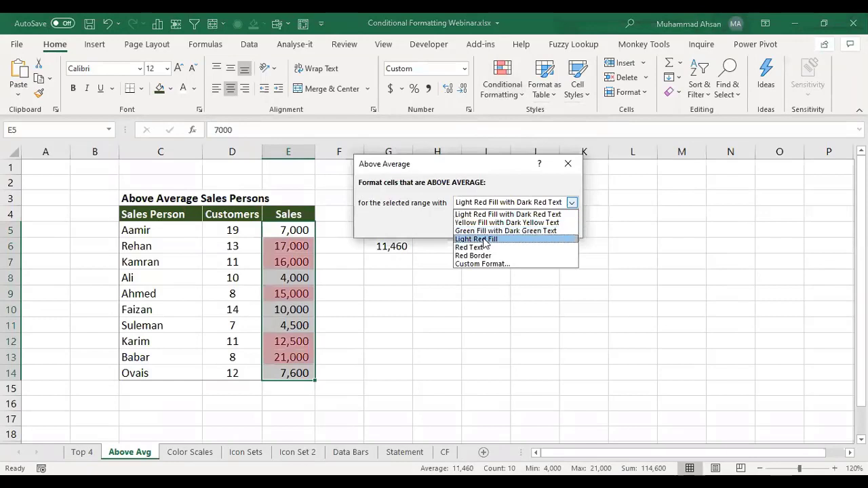
left_click(490, 231)
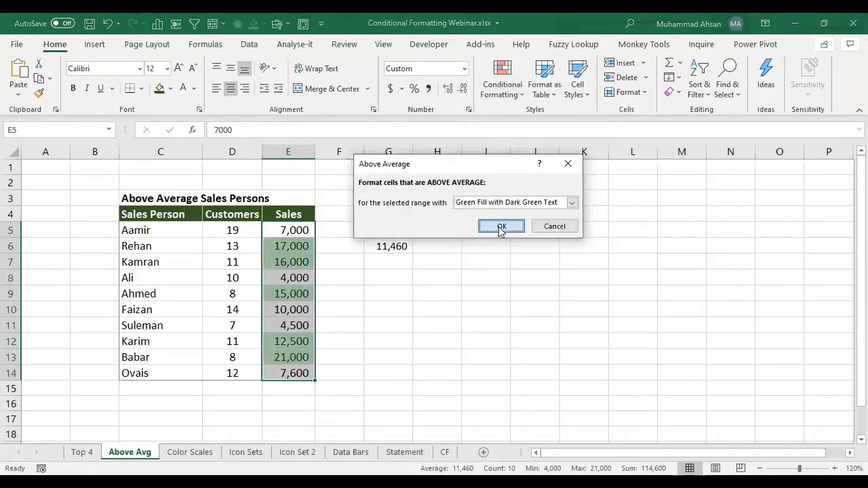
left_click(501, 226)
left_click(432, 275)
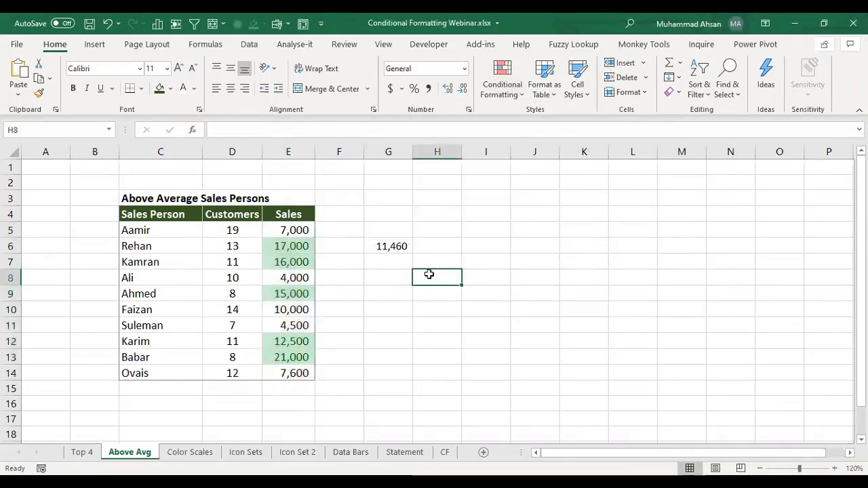
Step: Compare the highlighted sales values and their table rows with the average in G6
left_click(283, 248)
left_click(287, 277)
left_click(287, 294)
left_click(288, 341)
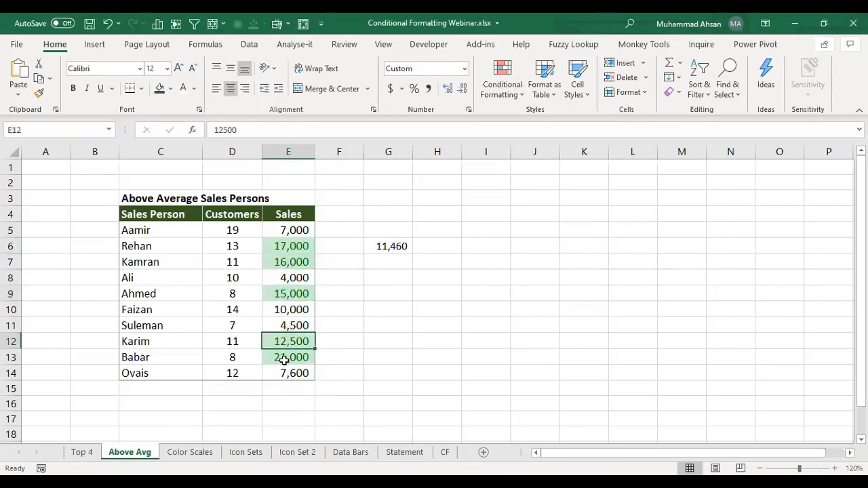
left_click(289, 357)
left_click(399, 246)
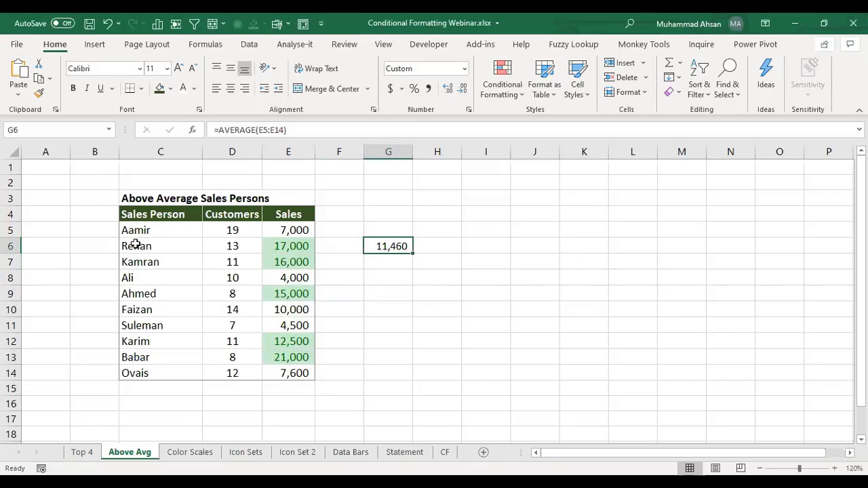
left_click_drag(139, 244, 290, 245)
left_click_drag(163, 260, 286, 262)
left_click(284, 247)
Step: Clear the conditional formatting rules from the sales values E5:E14
left_click_drag(289, 228, 292, 374)
left_click(500, 98)
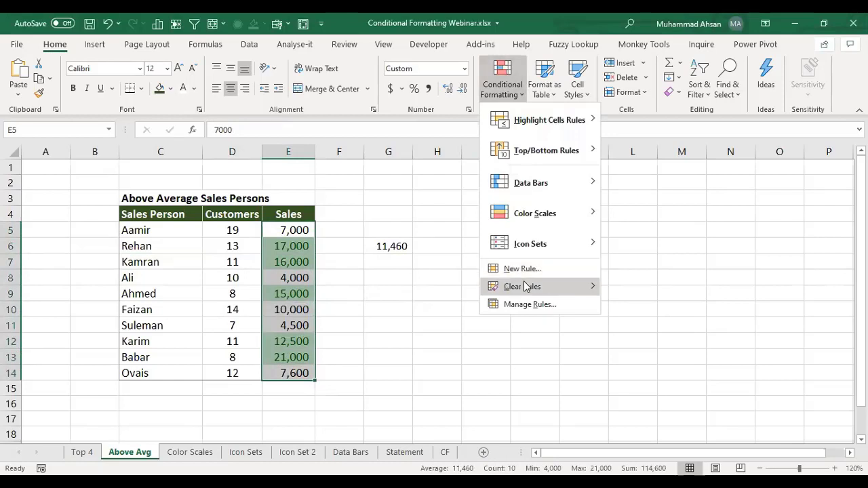
left_click(620, 289)
left_click(388, 246)
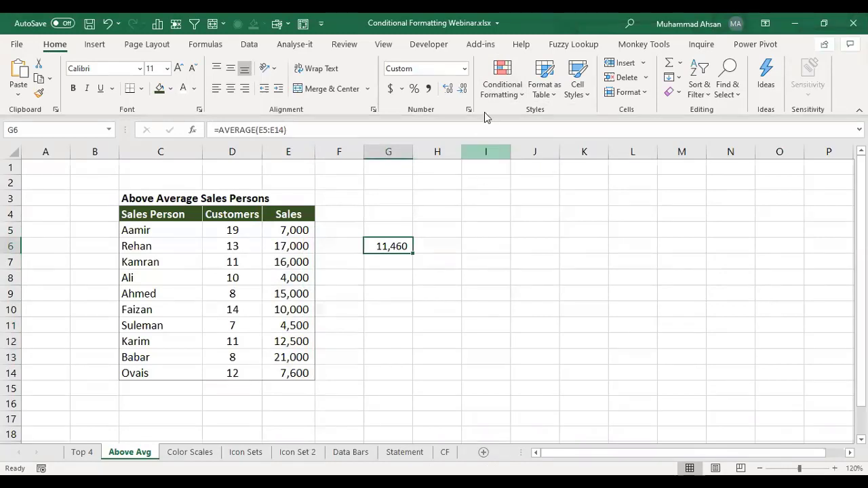
Step: Start a new conditional formatting rule for the table data C5:E14 that uses a formula to determine which cells to format
left_click(499, 93)
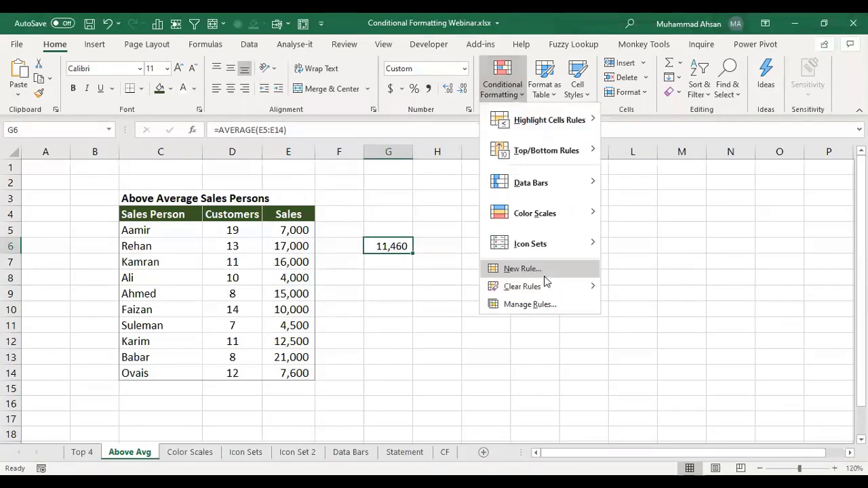
left_click(141, 231)
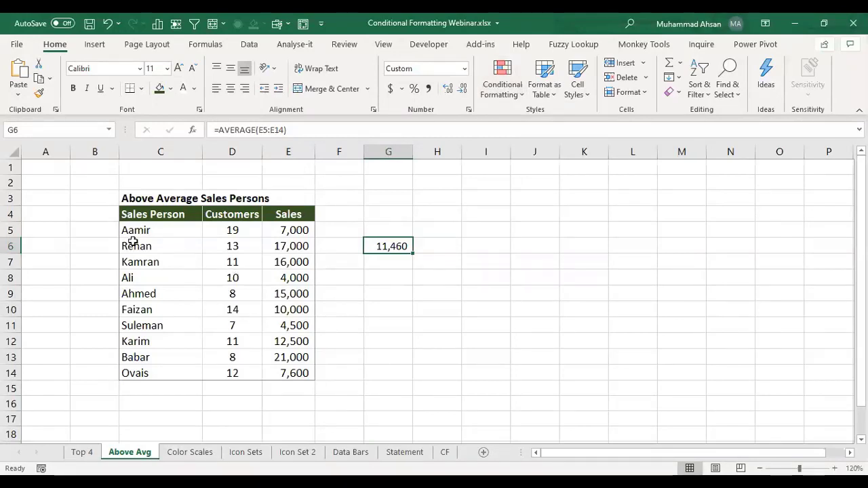
left_click_drag(137, 230, 275, 370)
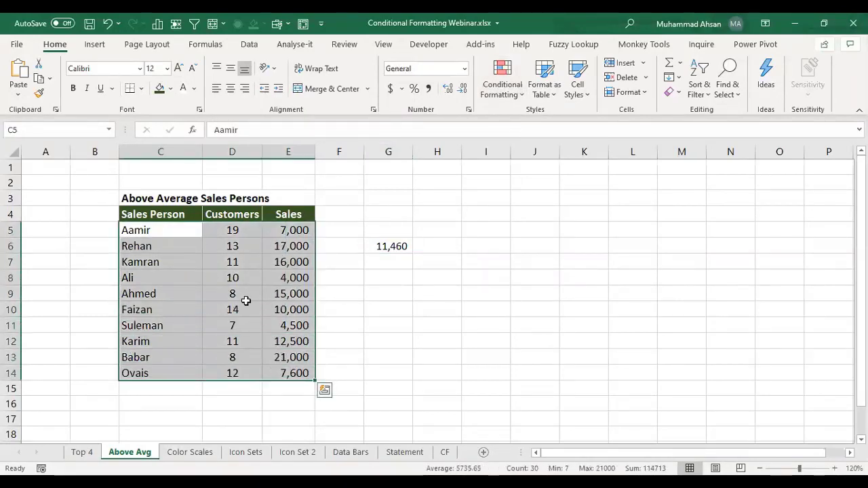
left_click(502, 99)
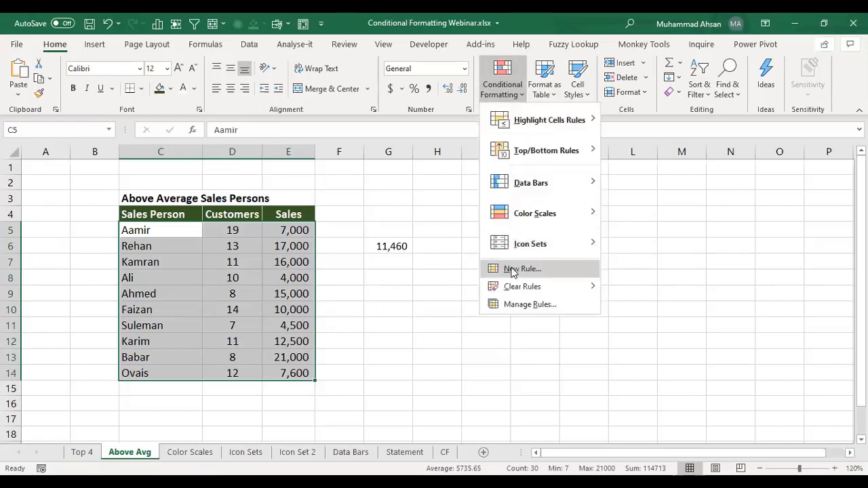
left_click(512, 270)
left_click(385, 182)
left_click(361, 232)
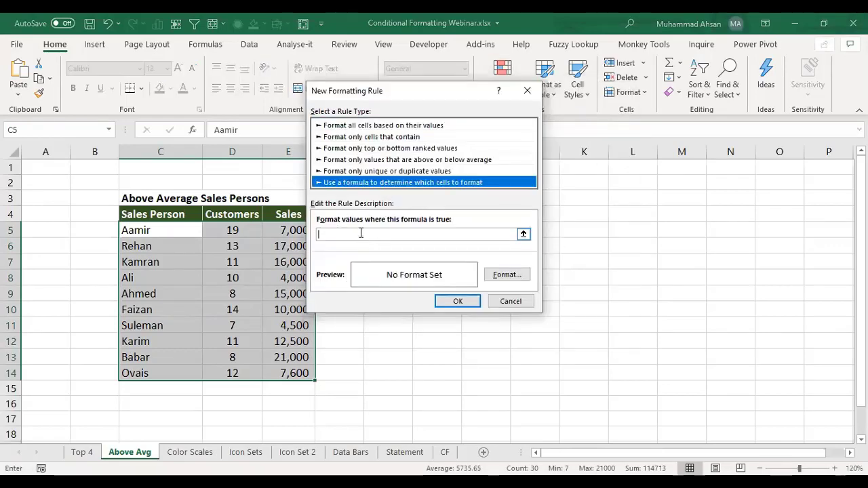
left_click_drag(344, 91, 422, 126)
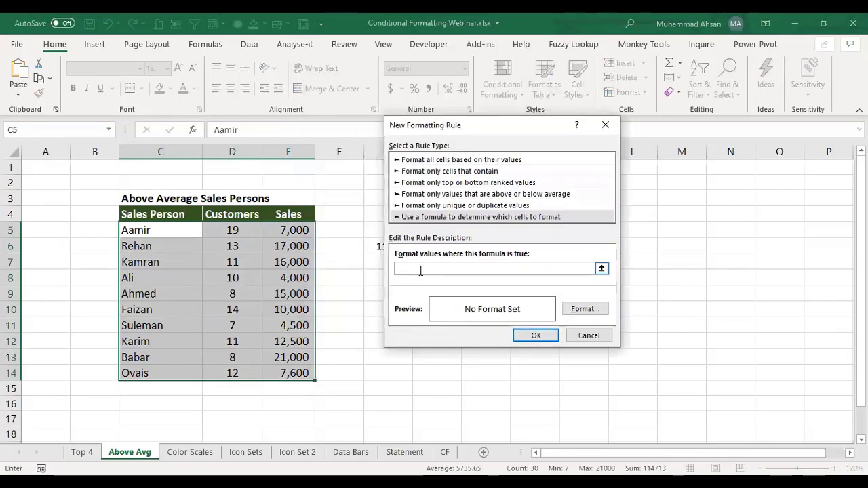
Step: Enter the rule formula =$E5>AVERAGE($E$5:$E$14), locking only the column of the first reference
type("=")
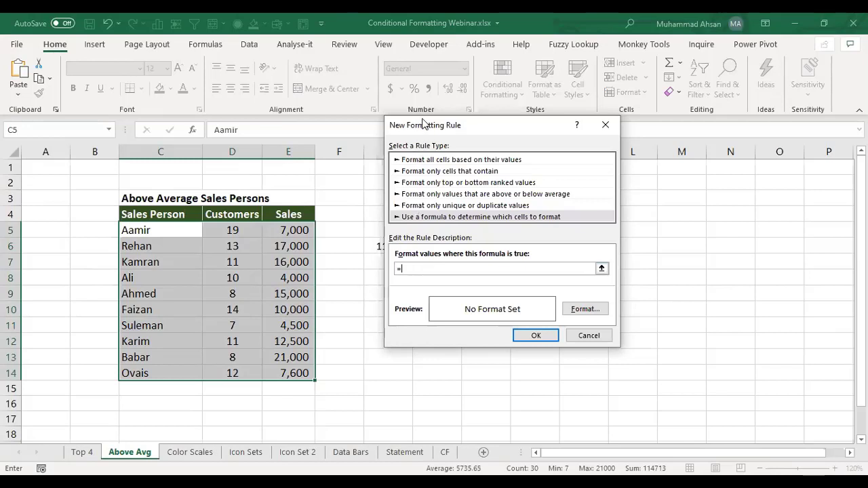
left_click_drag(424, 122, 437, 120)
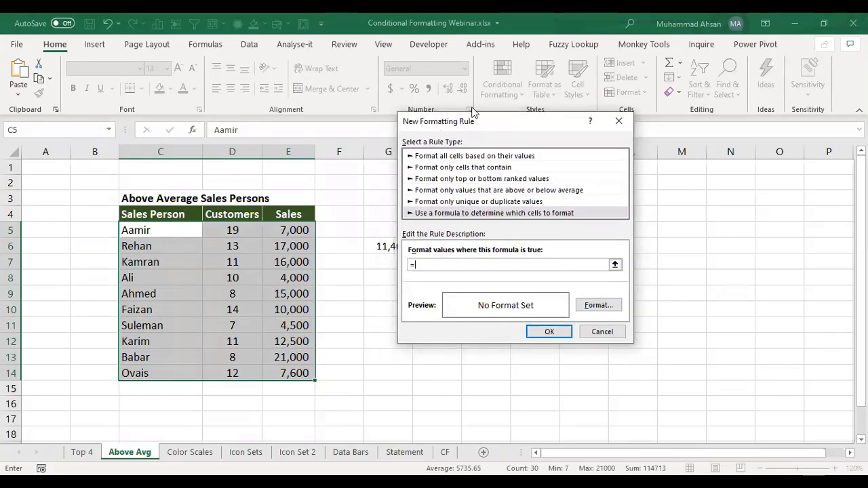
left_click(297, 232)
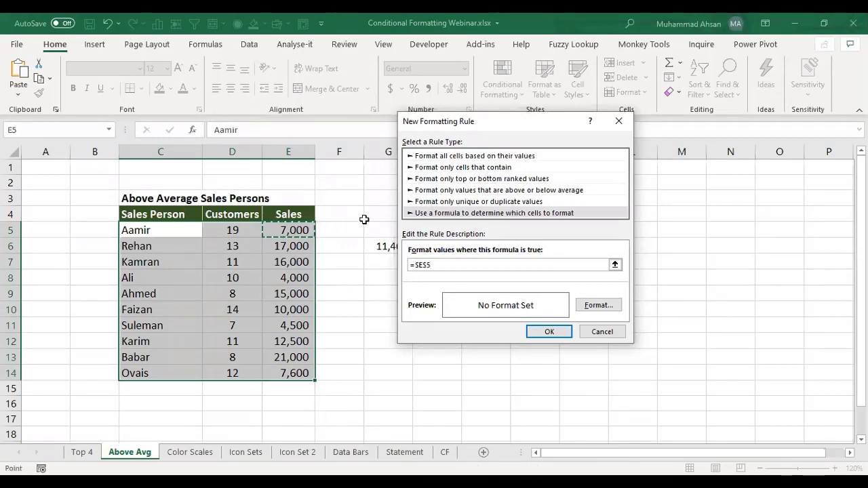
key("F4")
key("F4")
type(">AVERAGE(")
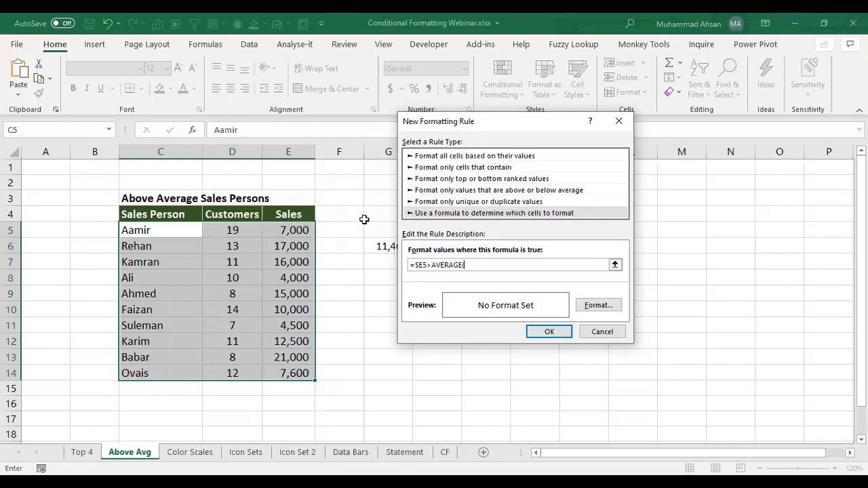
left_click(300, 230)
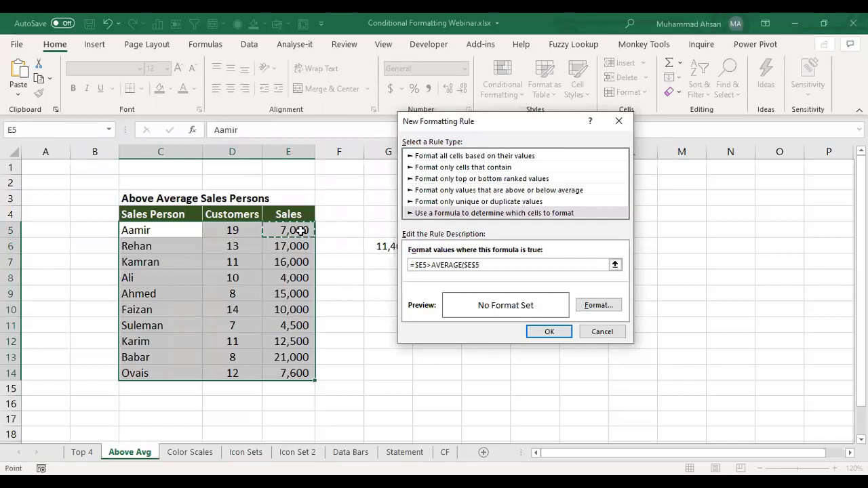
left_click_drag(300, 231, 300, 373)
type(")")
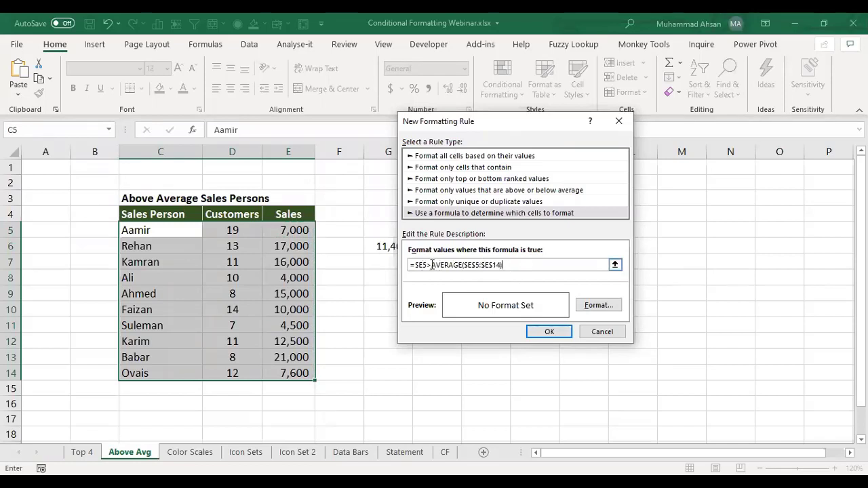
Step: Give the rule a light blue background fill and apply it to the table rows
left_click(599, 306)
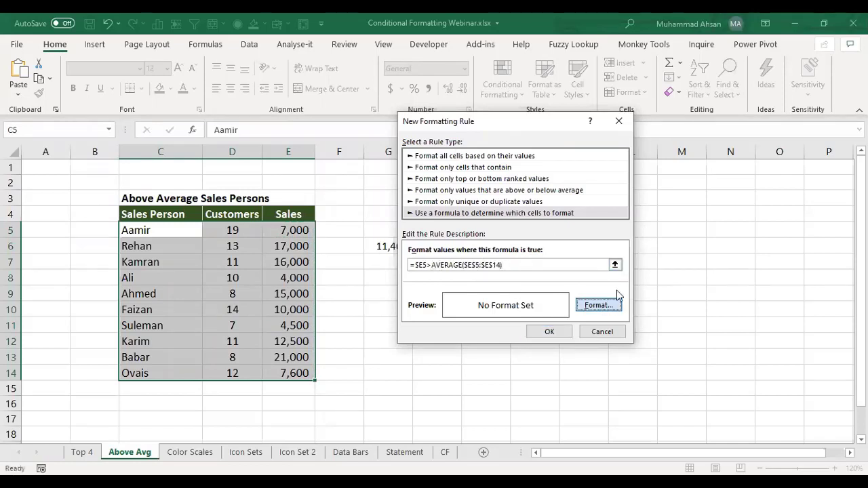
left_click(413, 130)
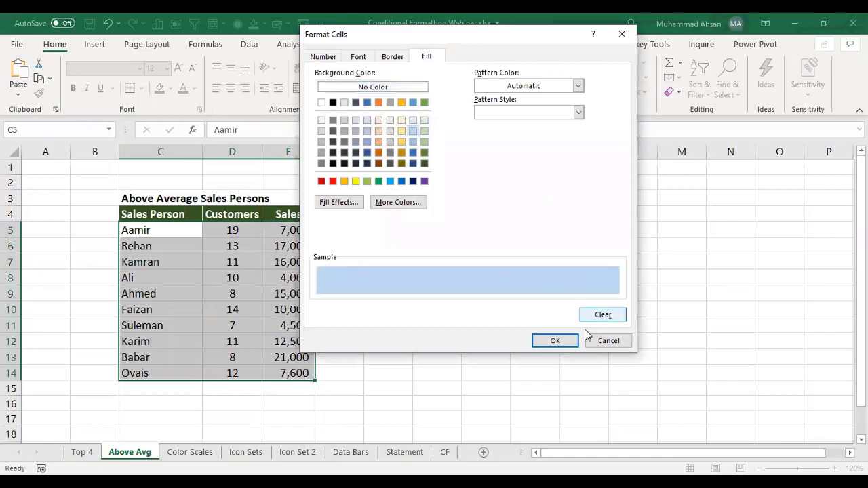
left_click(555, 342)
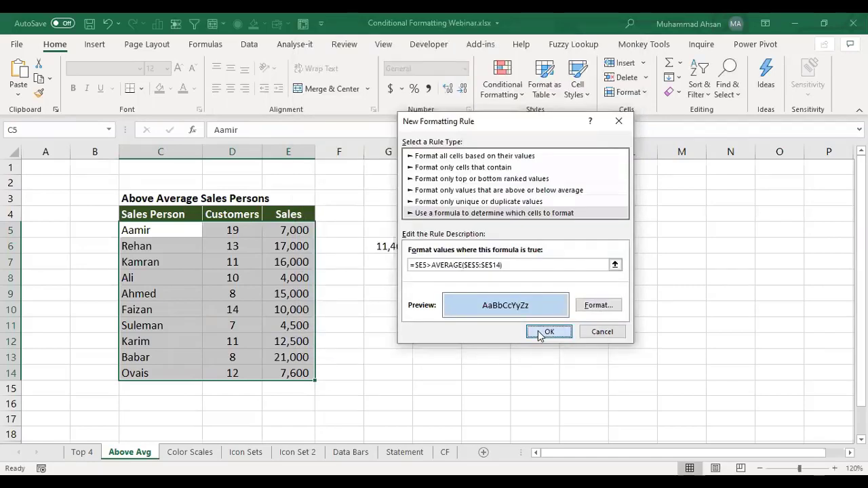
left_click(548, 332)
Step: Check the highlighted table rows across the salesperson, customers and sales columns
left_click(269, 255)
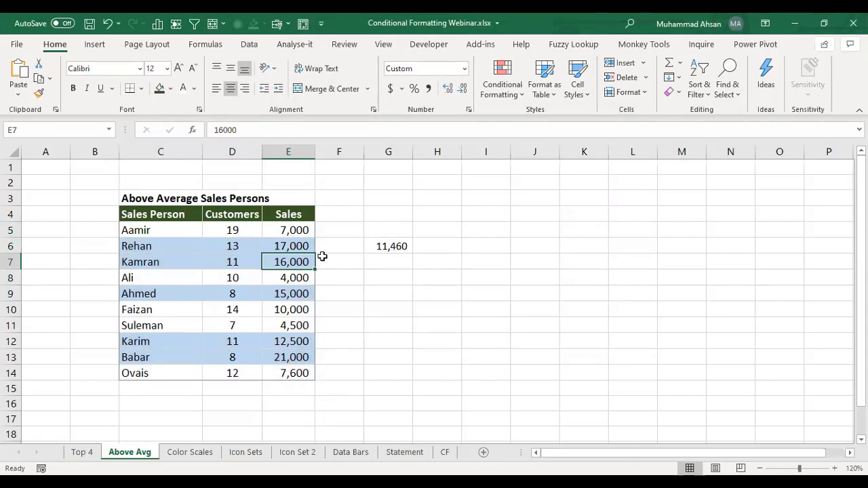
left_click_drag(142, 247, 295, 247)
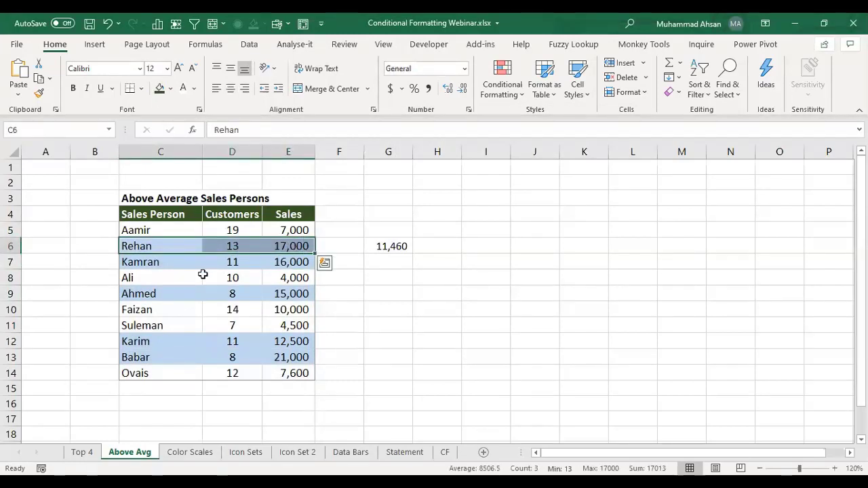
left_click_drag(156, 262, 287, 263)
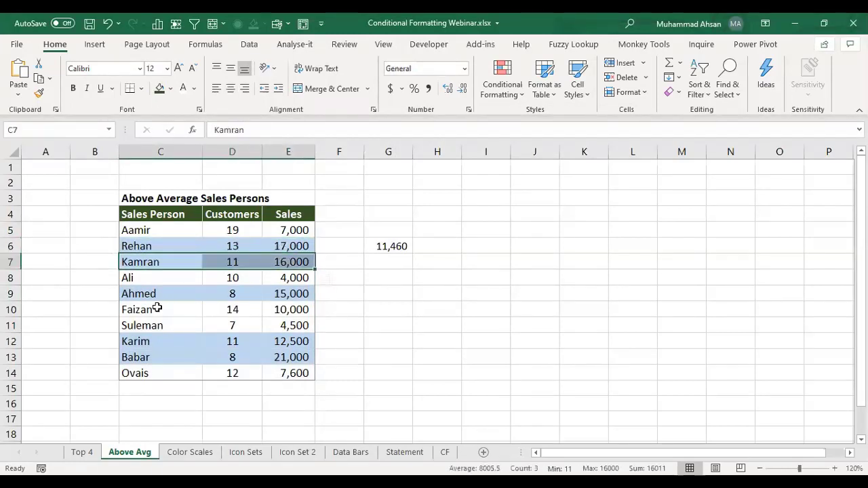
left_click_drag(139, 294, 346, 294)
Step: Copy the formula of this worksheet's conditional formatting rule from the rule editor, leaving the rule as it is
left_click(387, 246)
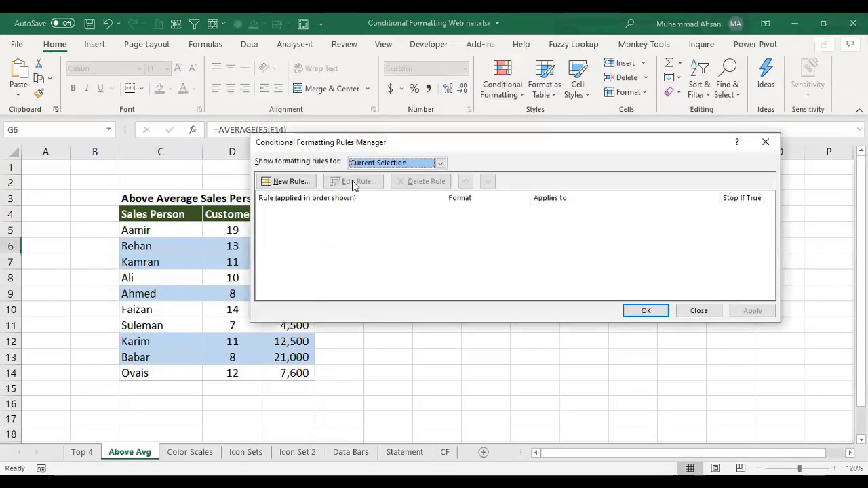
left_click(370, 163)
left_click(369, 180)
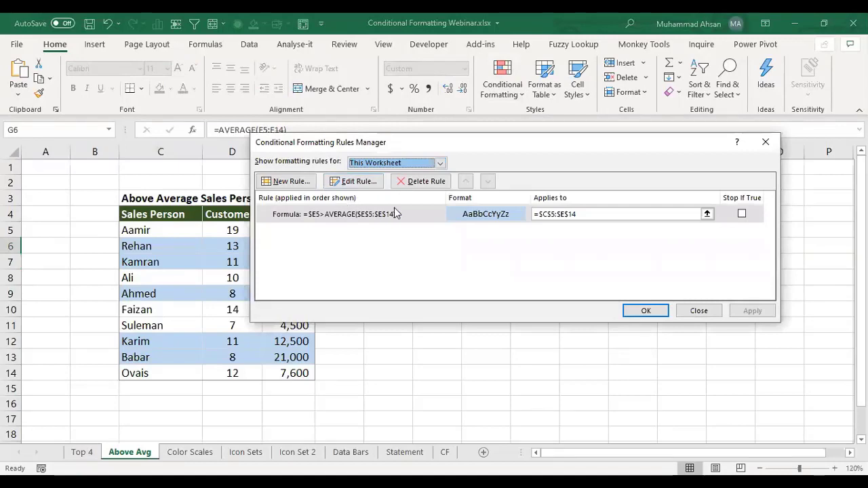
left_click(351, 181)
left_click_drag(517, 267, 356, 267)
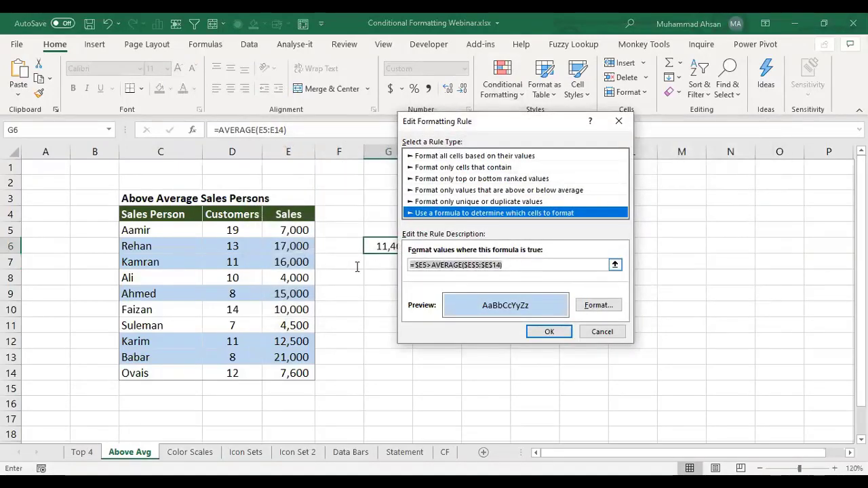
key("Return")
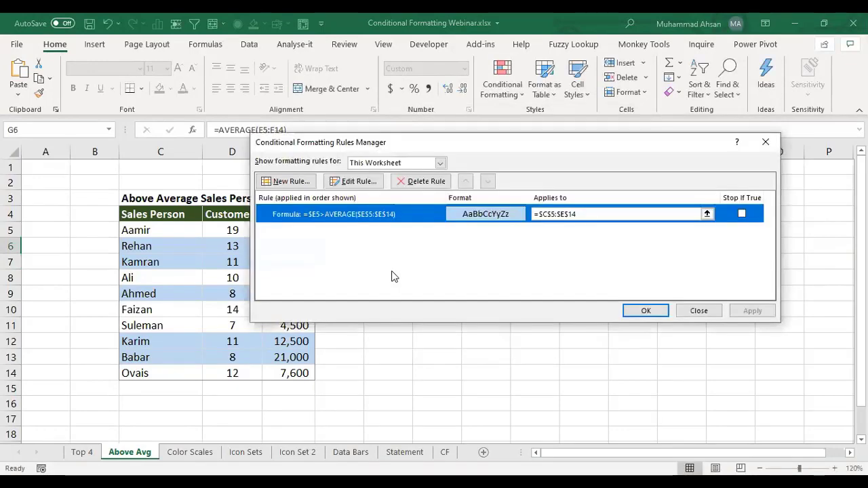
key("Return")
Step: Paste the rule formula =$E5>AVERAGE($E$5:$E$14) into cell G7 as a visible note and make it bold
left_click(401, 266)
key("F2")
key("ctrl+v")
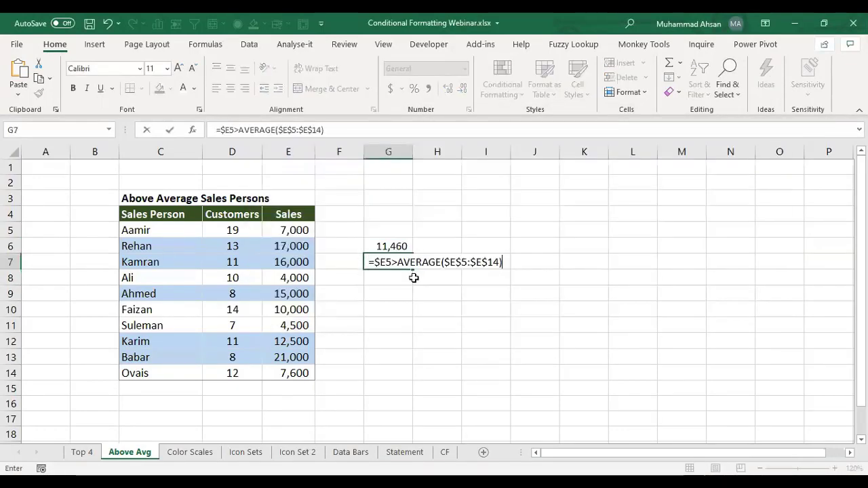
key("Return")
key("Up")
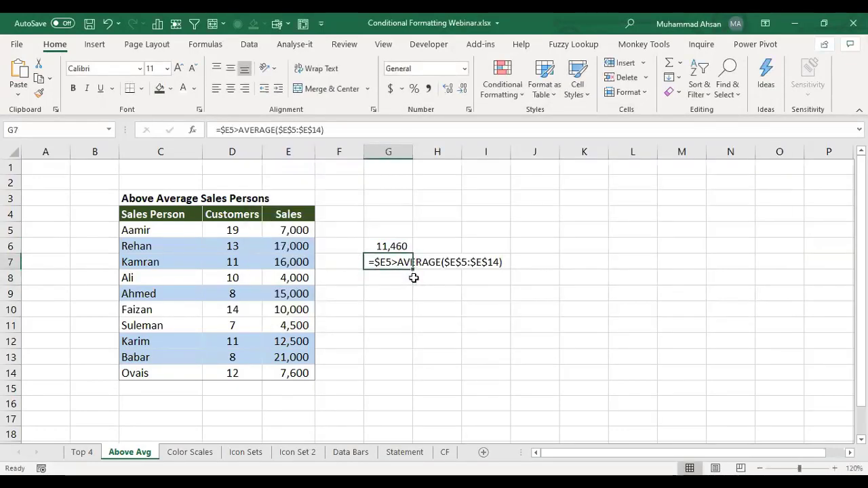
key("ctrl+b")
key("Down")
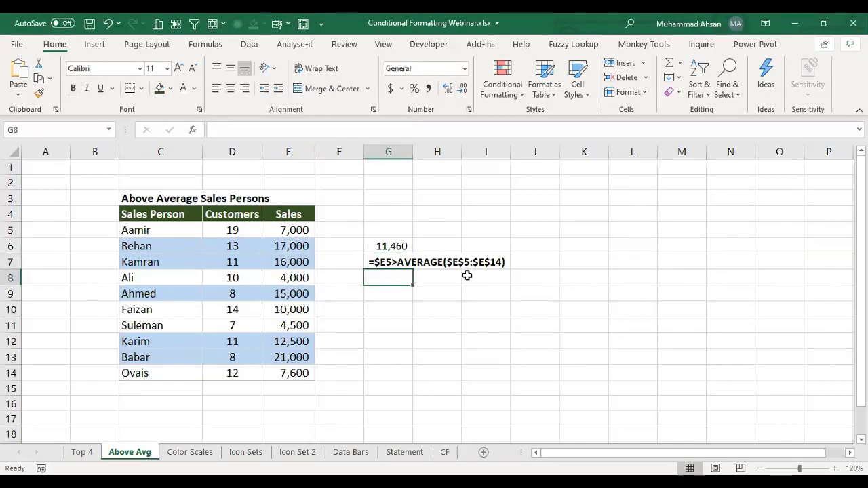
Step: On the Color Scales sheet, start a custom 2-Color Scale formatting rule for the sales values E5:E14
left_click(190, 452)
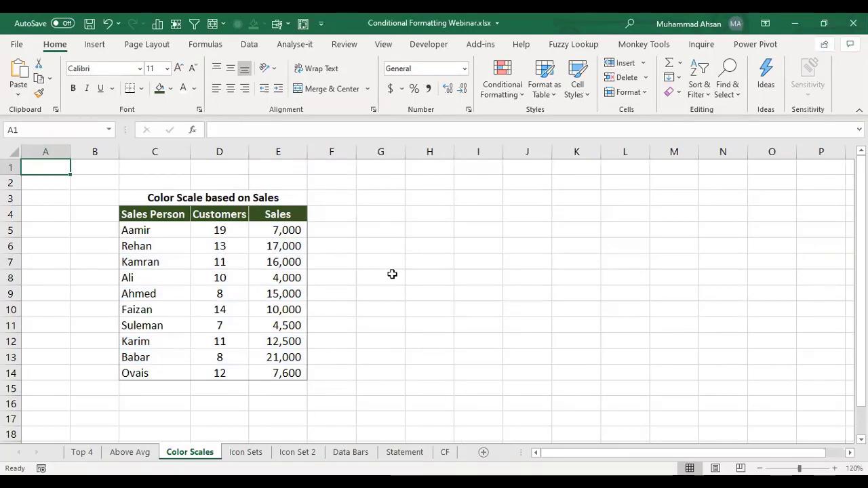
left_click(278, 230)
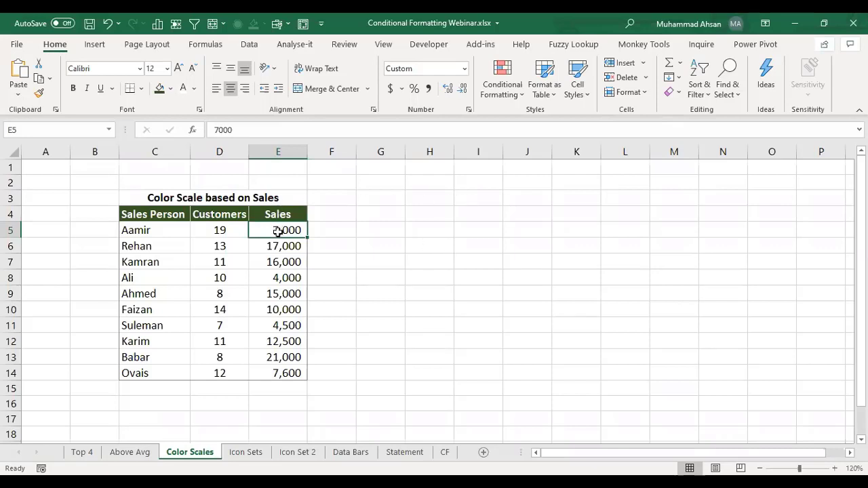
left_click_drag(278, 230, 277, 363)
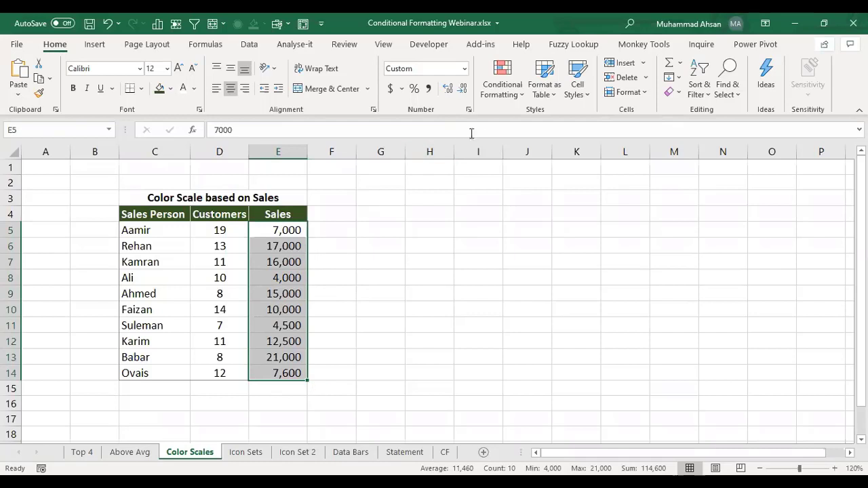
left_click(496, 100)
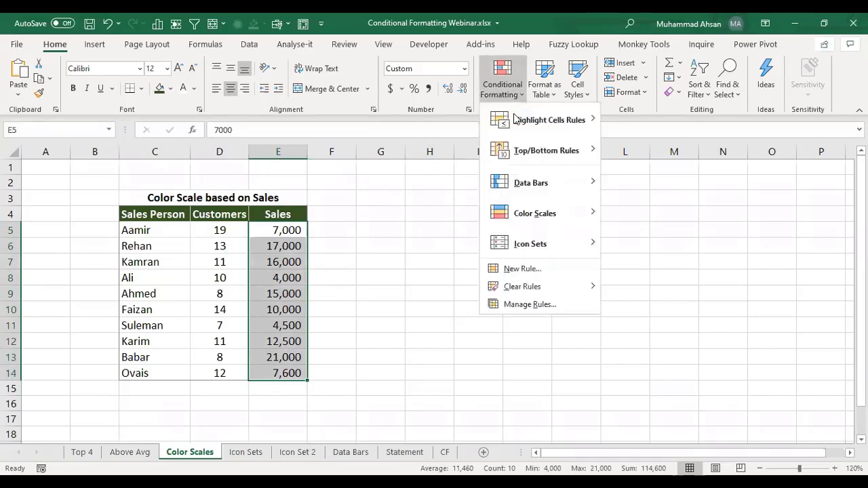
mouse_move(575, 217)
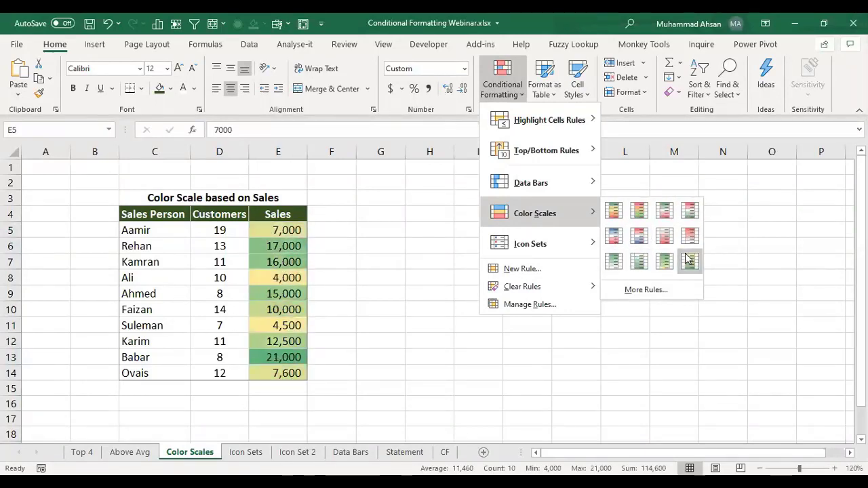
left_click(646, 290)
left_click(484, 249)
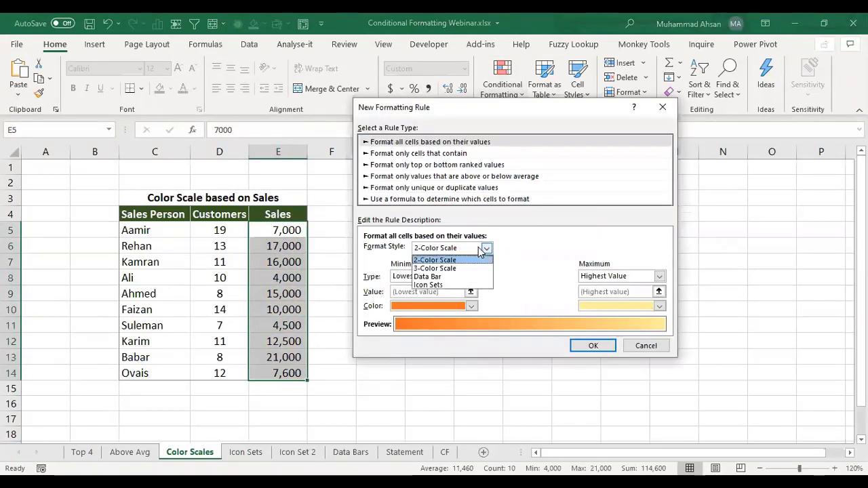
left_click(486, 255)
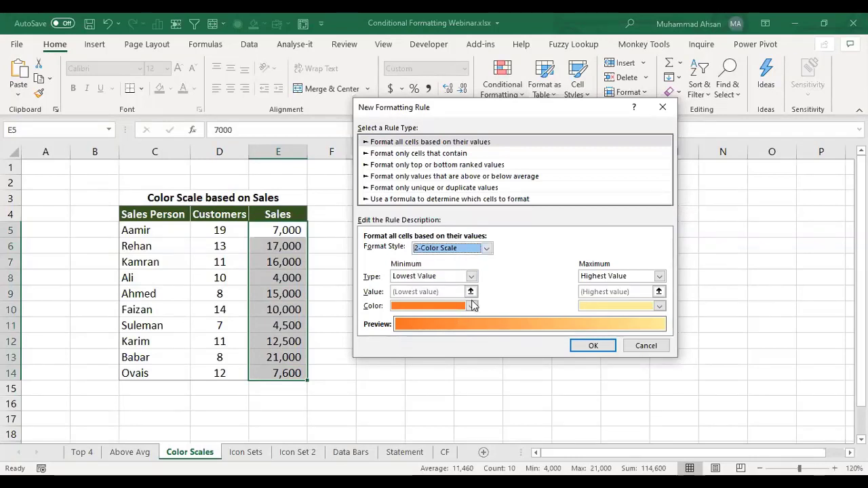
Step: Set the color scale's minimum color to the lightest green and its maximum color to a dark green
left_click(473, 308)
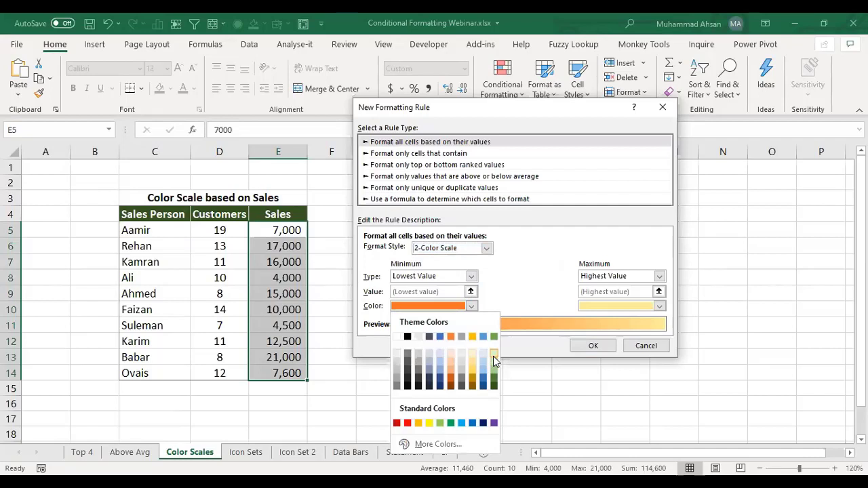
left_click(494, 354)
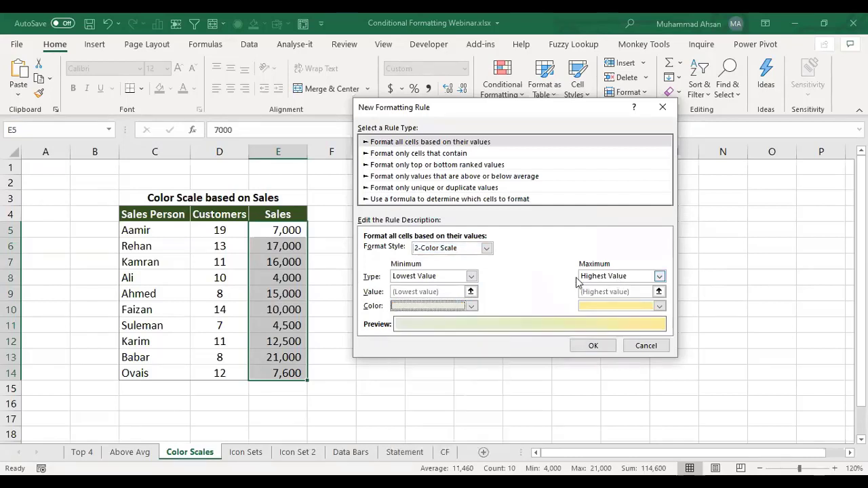
left_click(657, 307)
left_click(681, 380)
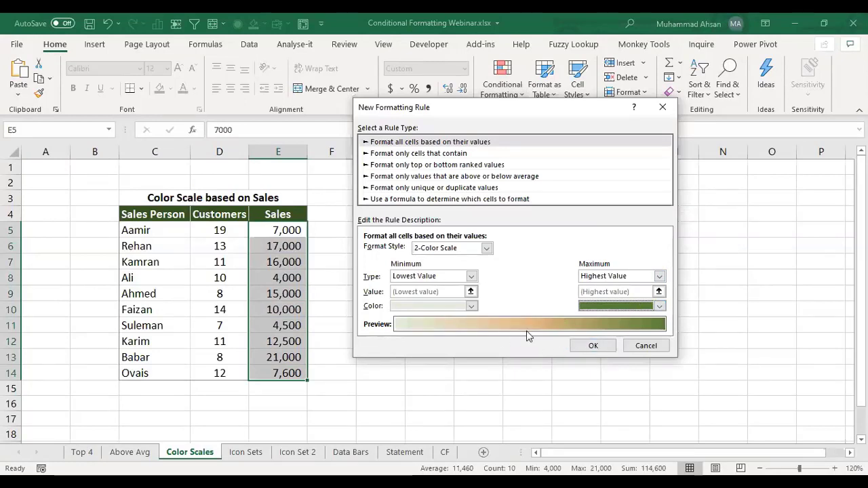
Step: Apply the 2-Color Scale rule to the sales values and check the shading of the lowest and highest sales
left_click(586, 344)
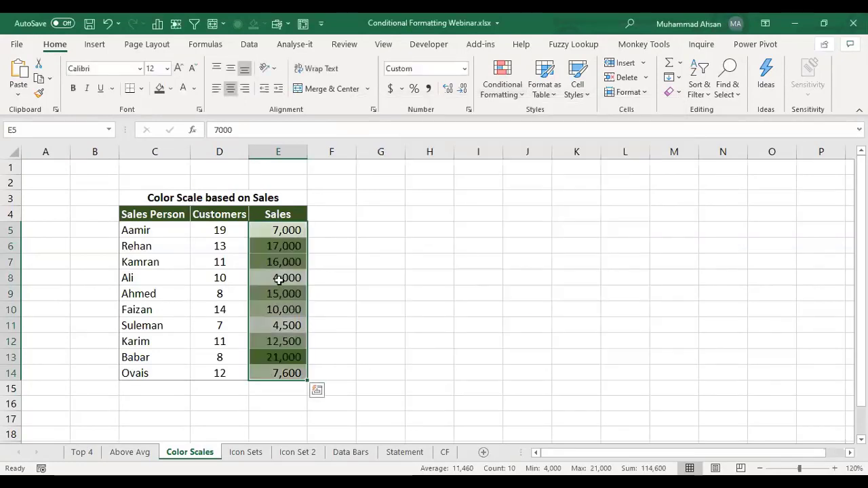
left_click(279, 279)
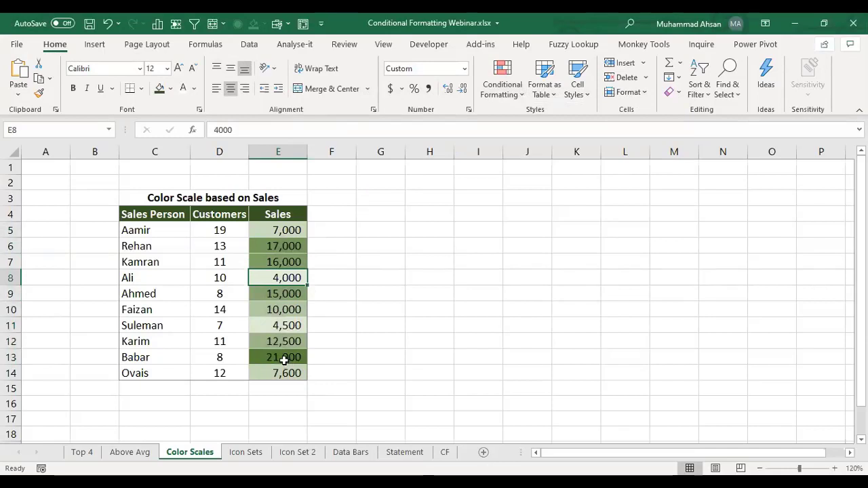
left_click(287, 361)
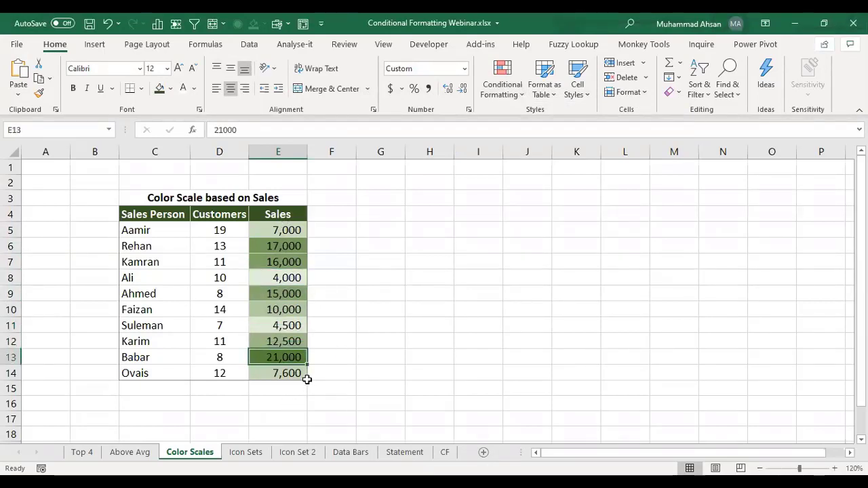
left_click(293, 280)
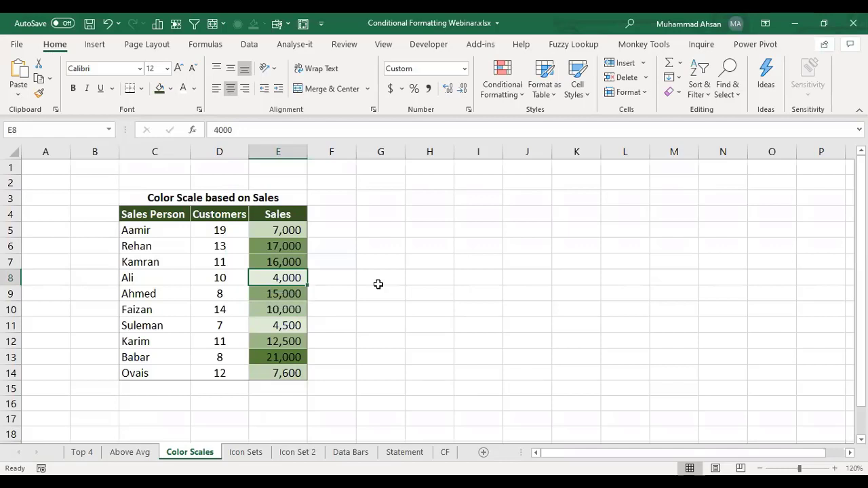
Step: On the Icon Sets sheet, insert a new column between Sales Person and Customers
left_click(262, 452)
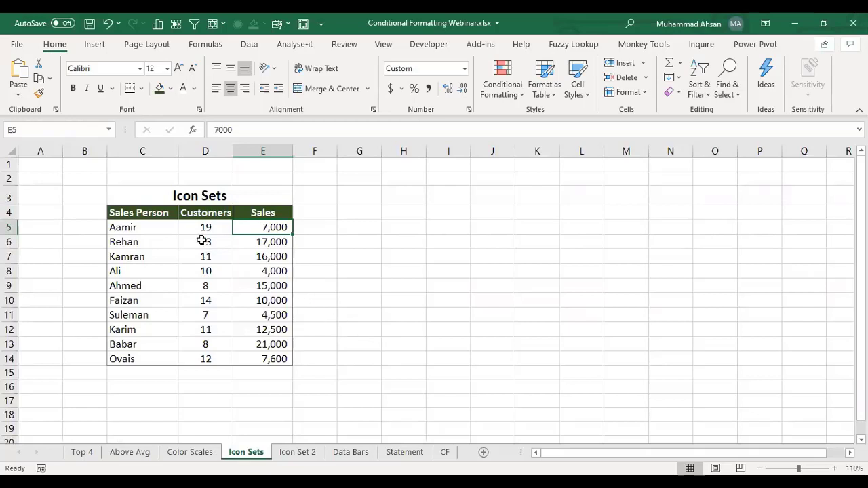
left_click(228, 227)
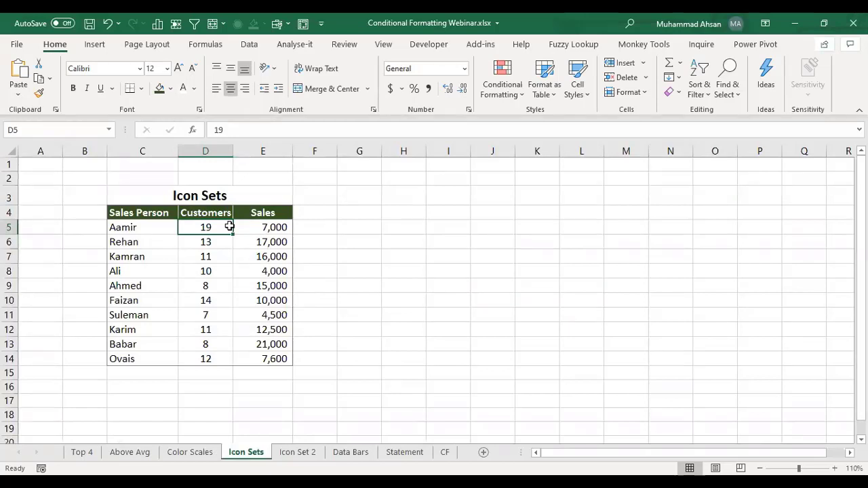
key("alt+i")
key("c")
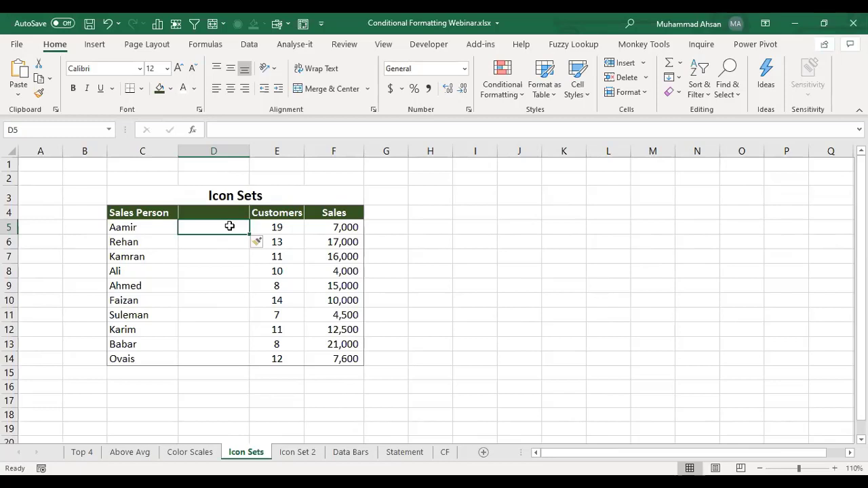
Step: Calculate sales per customer in D5 with =F5/E5 and fill the formula down through D14
type("=")
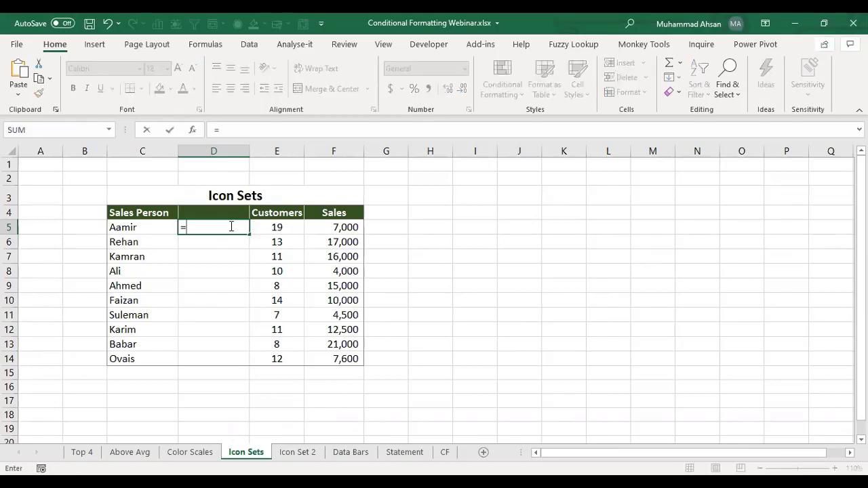
key("Right")
key("Right")
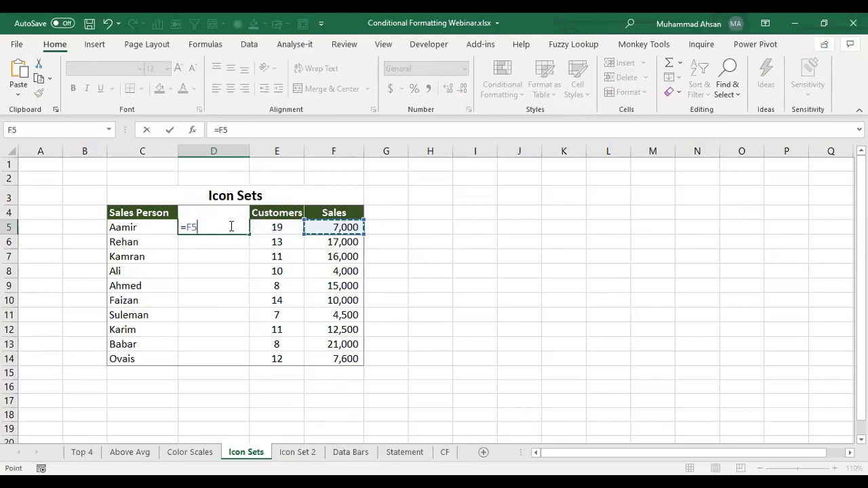
type("/")
key("Right")
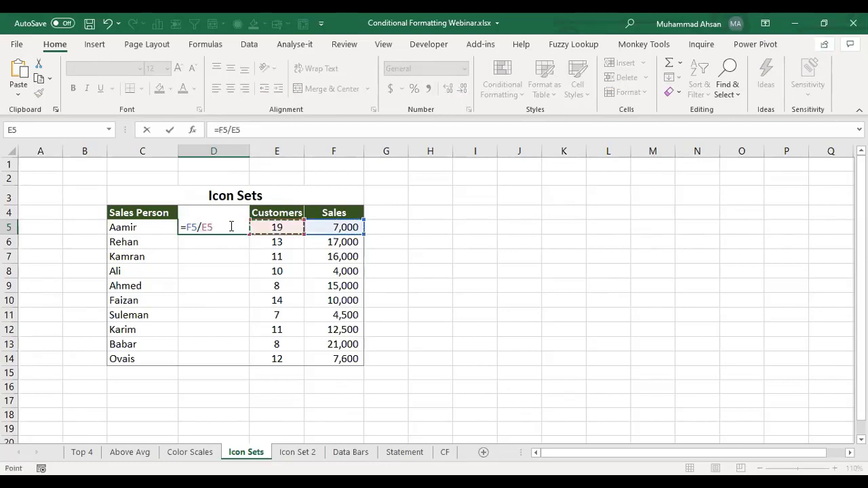
key("Return")
left_click(229, 226)
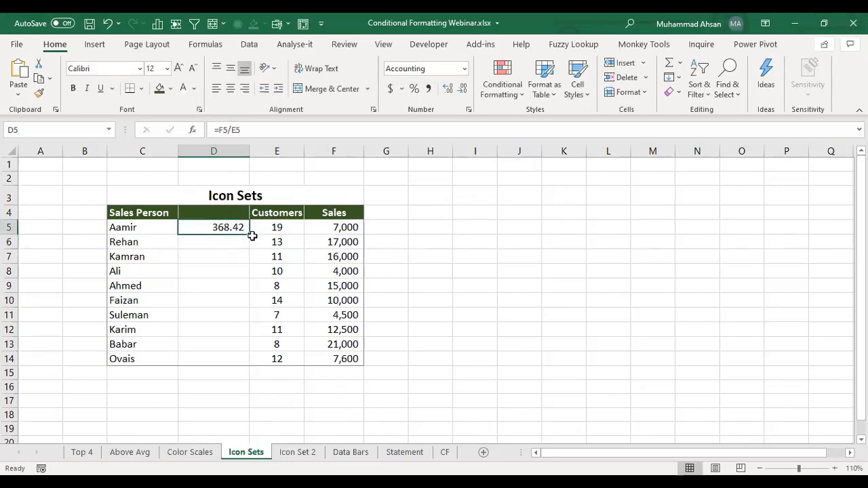
left_click_drag(250, 233, 241, 364)
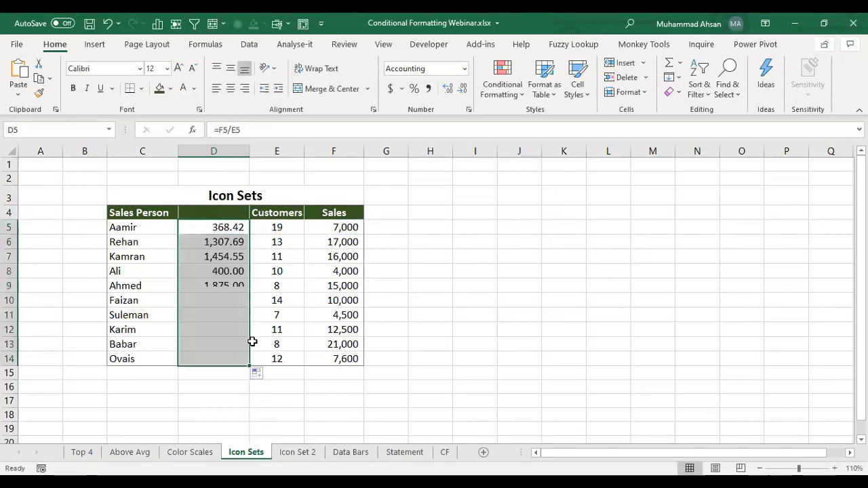
left_click(232, 252)
left_click(229, 226)
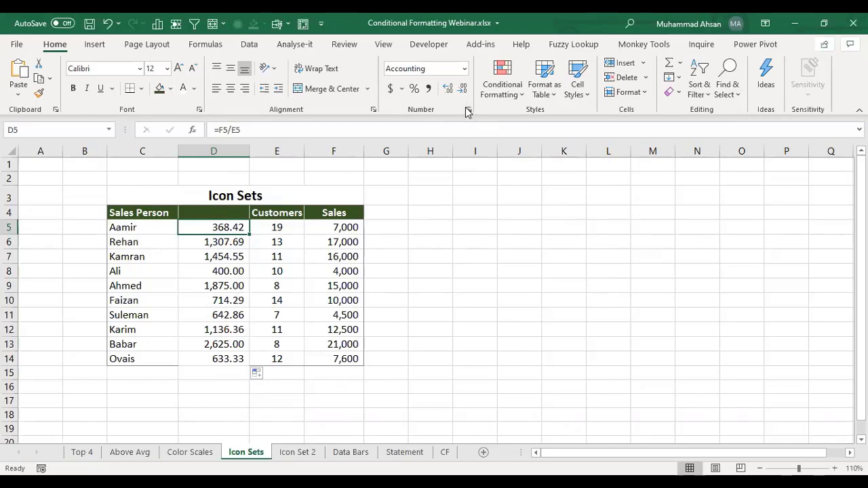
Step: Apply the green, yellow and red three-circle icon set to the sales-per-customer values in D5:D14
left_click(236, 254)
left_click(224, 229)
left_click_drag(224, 273, 220, 362)
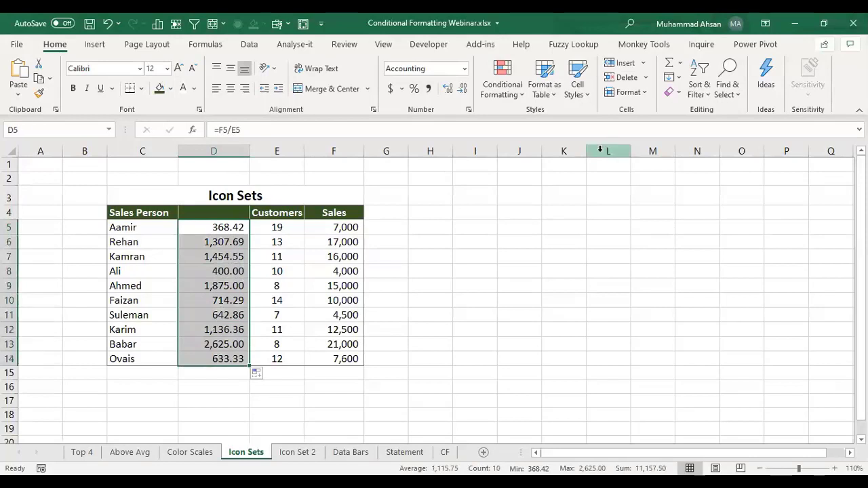
left_click(504, 95)
mouse_move(560, 255)
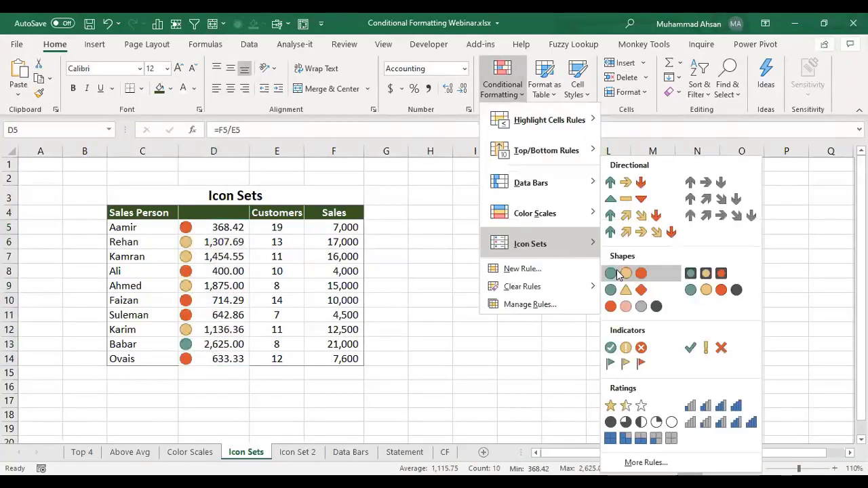
left_click(617, 273)
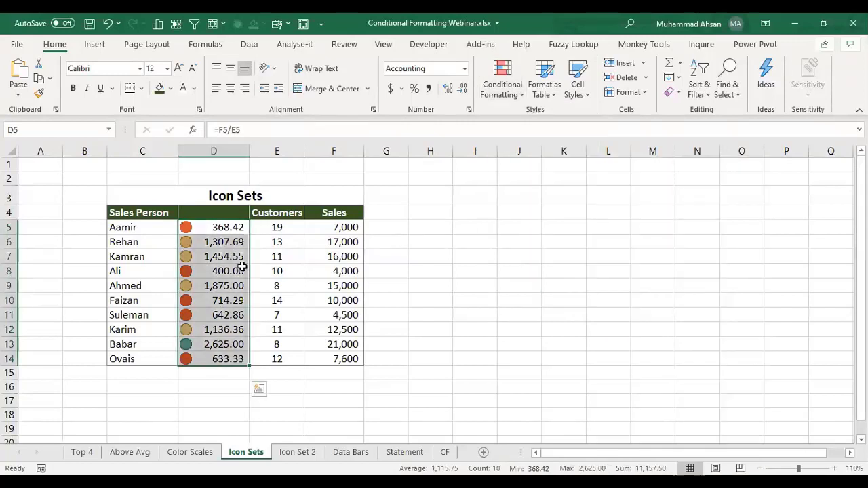
Step: Try narrowing column D to leave only the icons, and widen it again to read the values beside them
left_click(239, 258)
left_click_drag(247, 156, 228, 252)
left_click(152, 346)
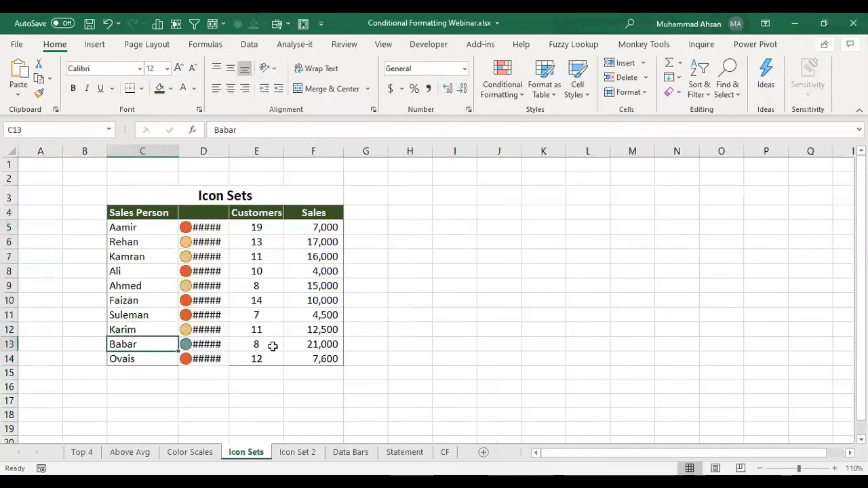
left_click(277, 344)
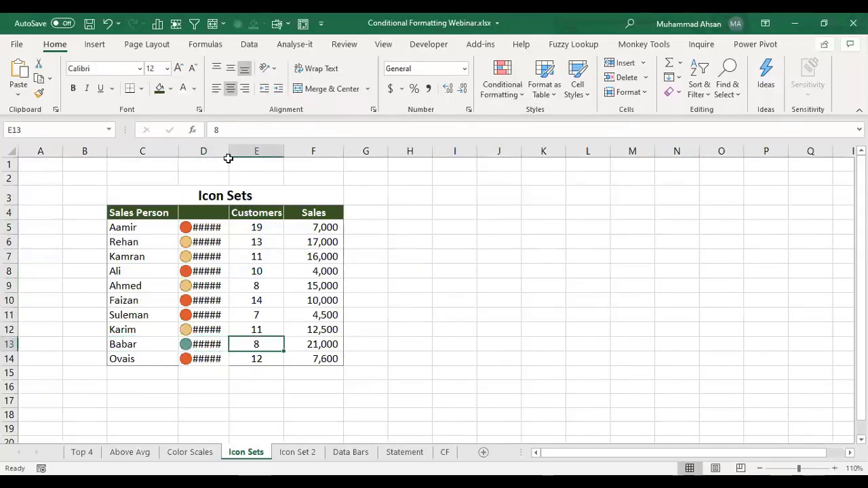
left_click_drag(230, 156, 258, 156)
key("Left")
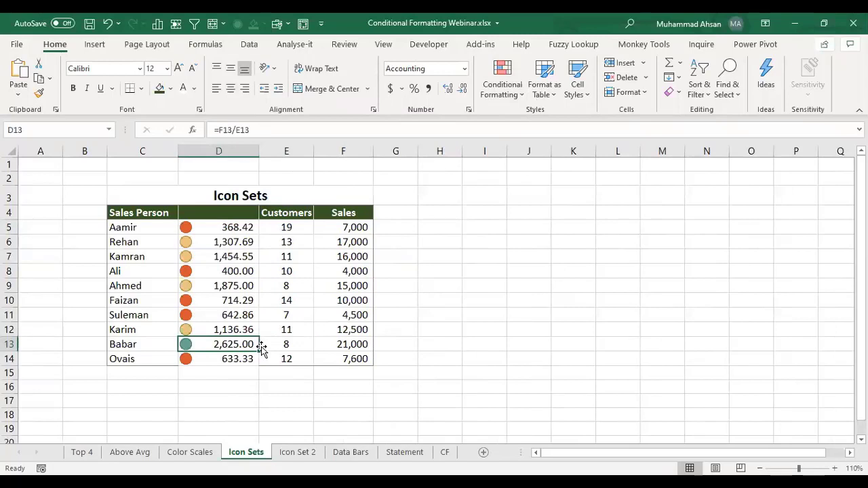
left_click(236, 228)
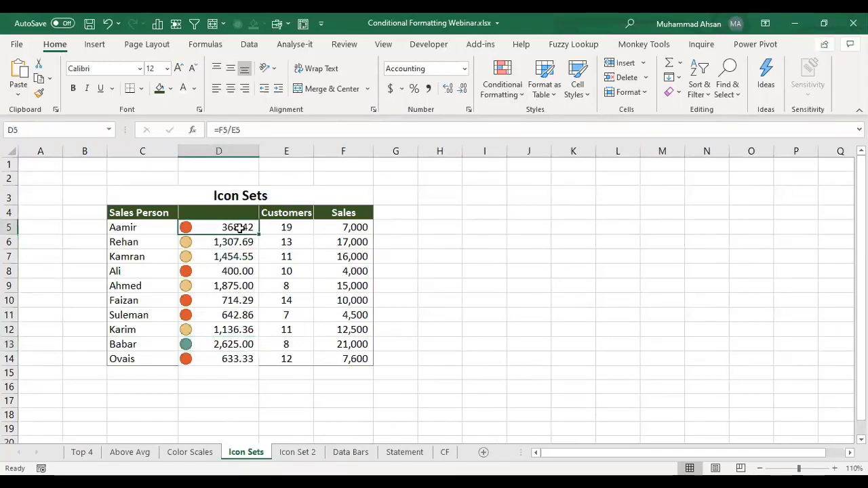
left_click(234, 268)
left_click(234, 314)
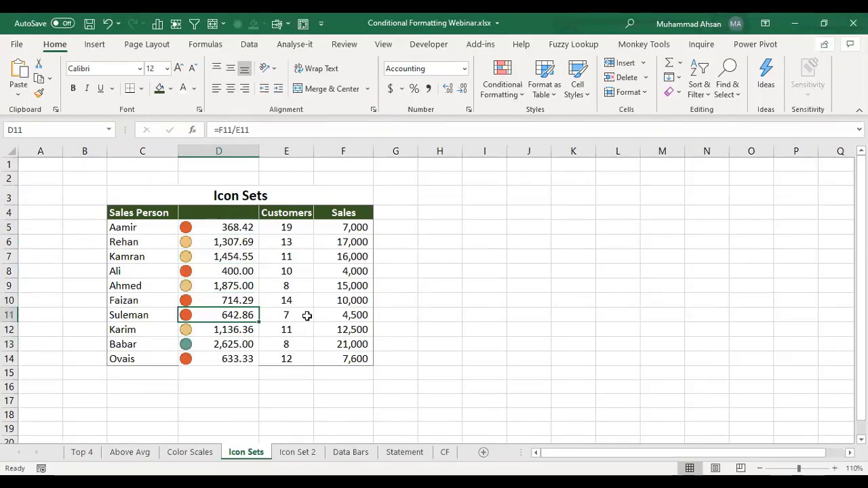
Step: Edit the icon set rule on D5:D14 to show the icon only, and narrow column D to about the icons' width
left_click(234, 229)
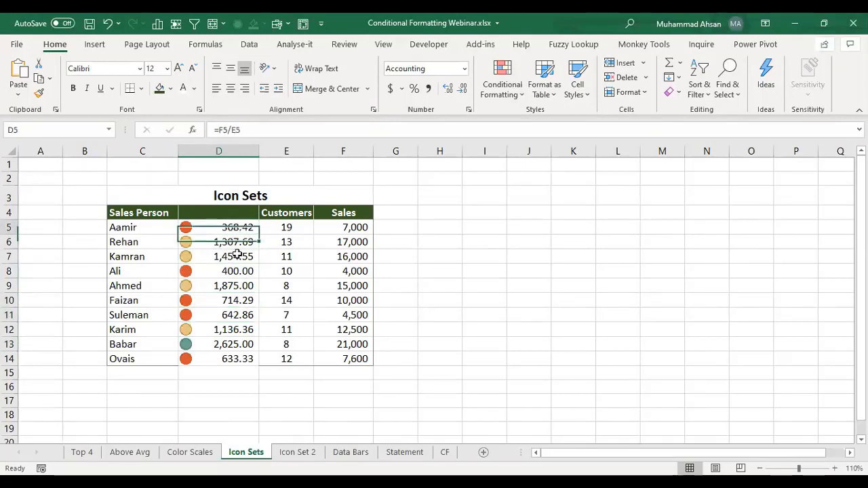
left_click_drag(238, 254, 237, 359)
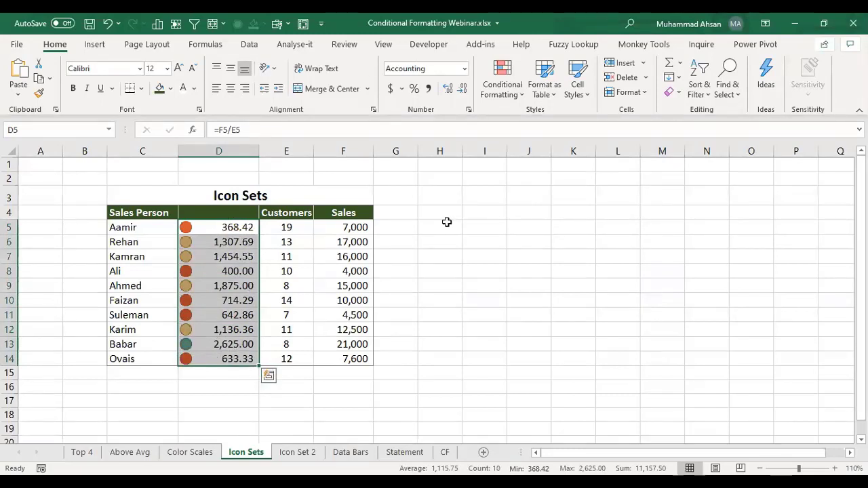
left_click(497, 95)
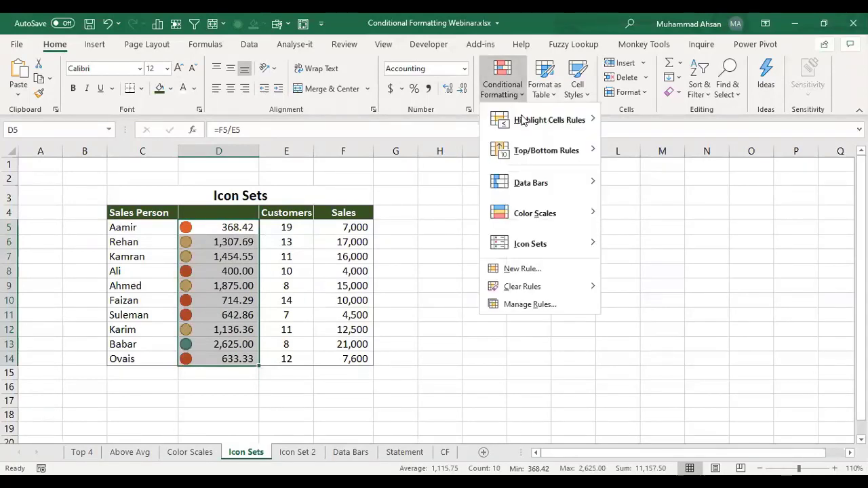
left_click(523, 304)
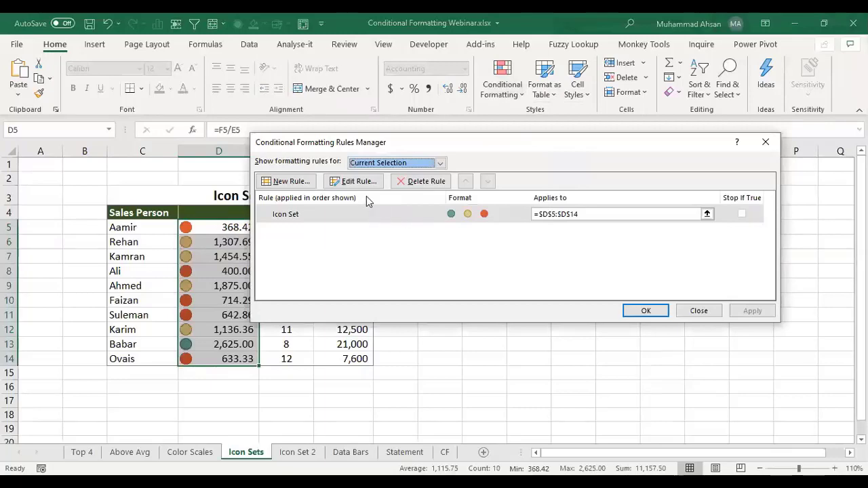
left_click(353, 181)
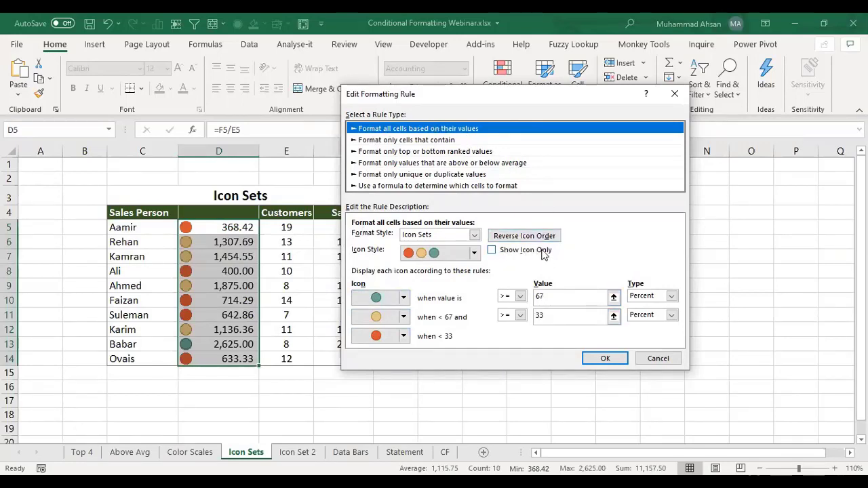
left_click(495, 251)
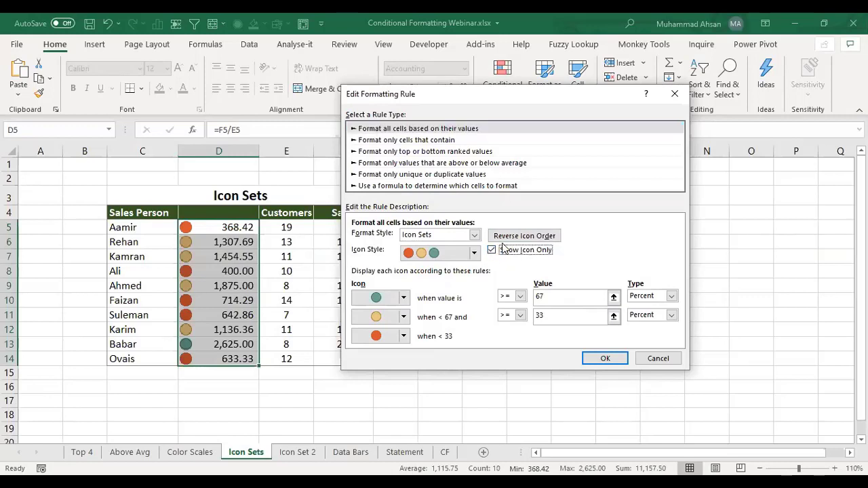
left_click(592, 360)
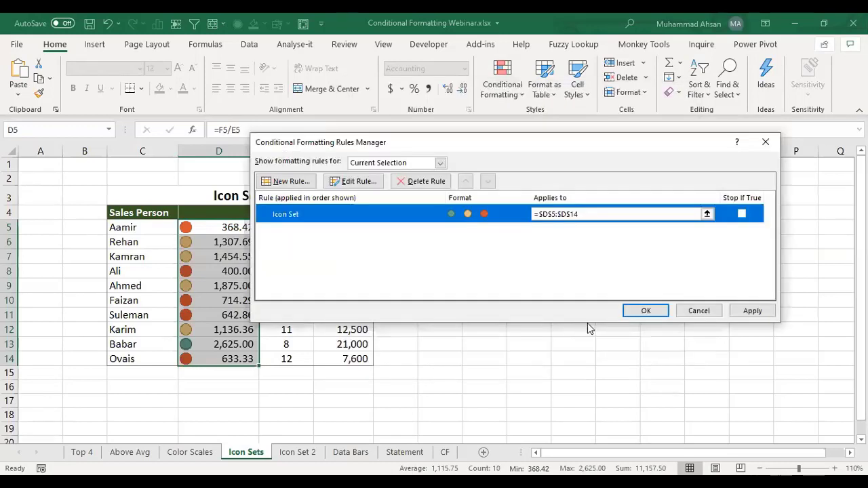
left_click(646, 311)
left_click(218, 256)
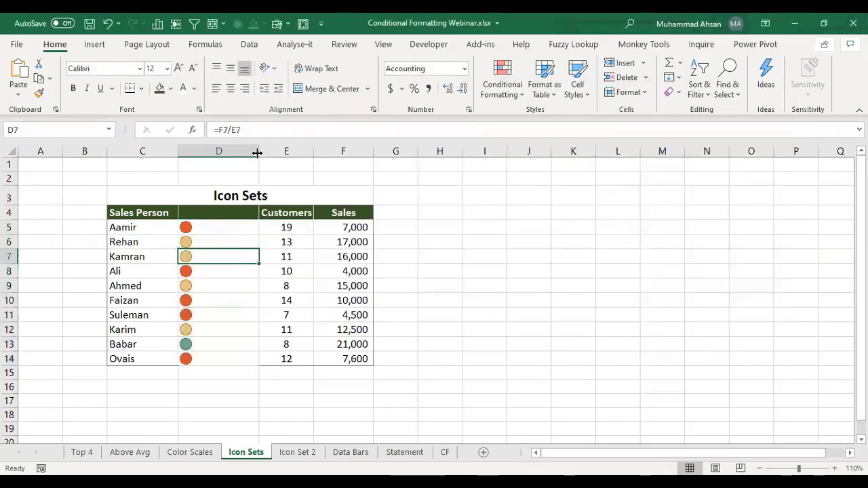
left_click_drag(258, 152, 207, 155)
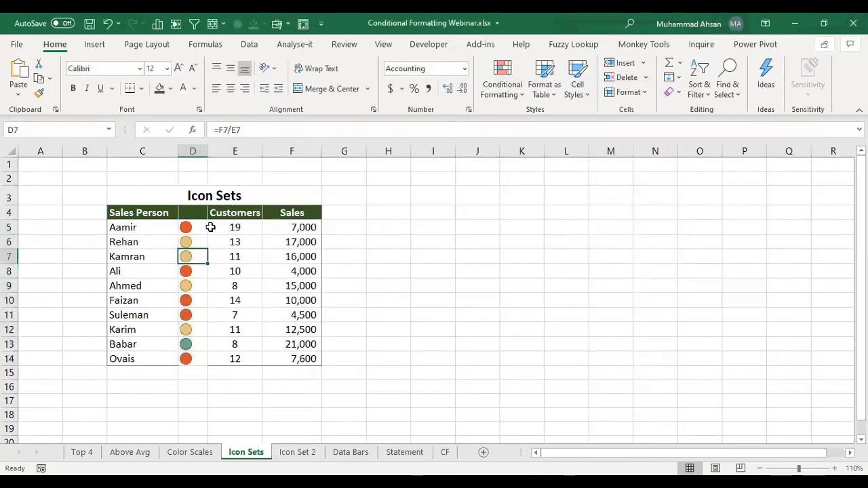
Step: Hide the gridlines on the Icon Sets sheet and check the look of the table
left_click(384, 44)
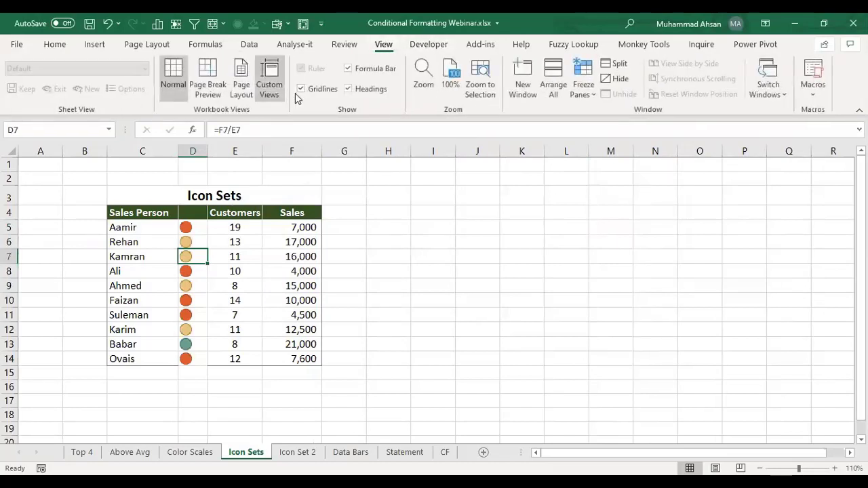
left_click(302, 89)
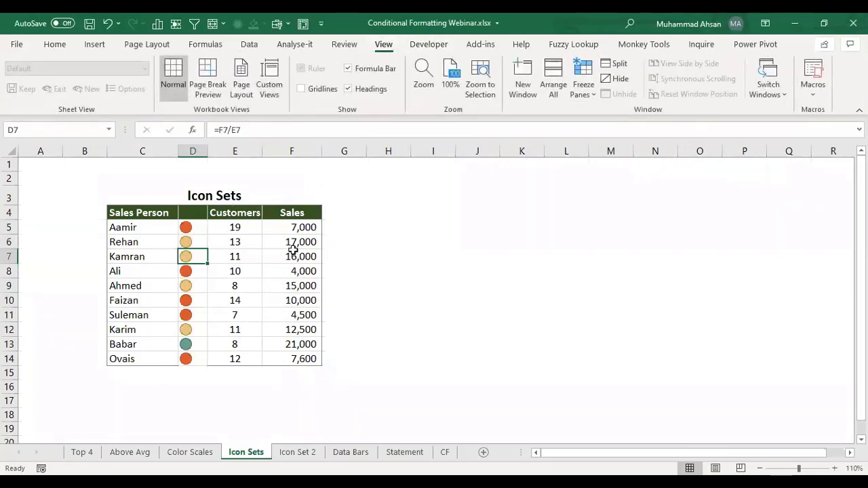
left_click(390, 297)
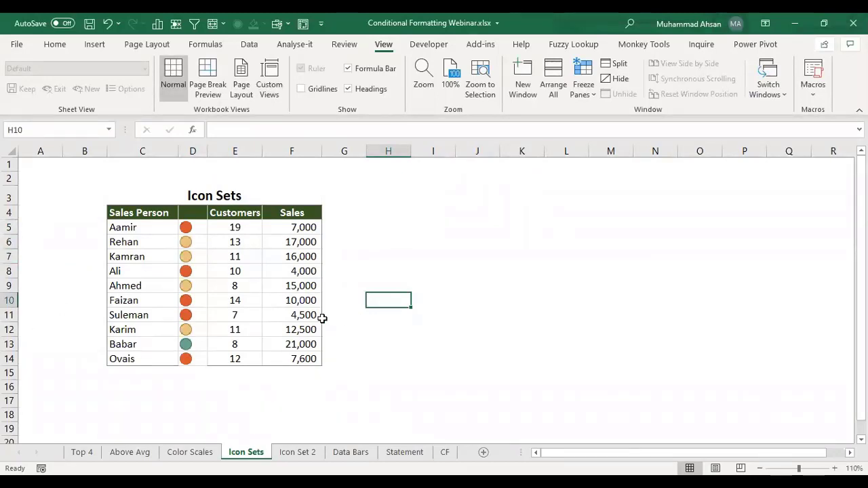
left_click(307, 285)
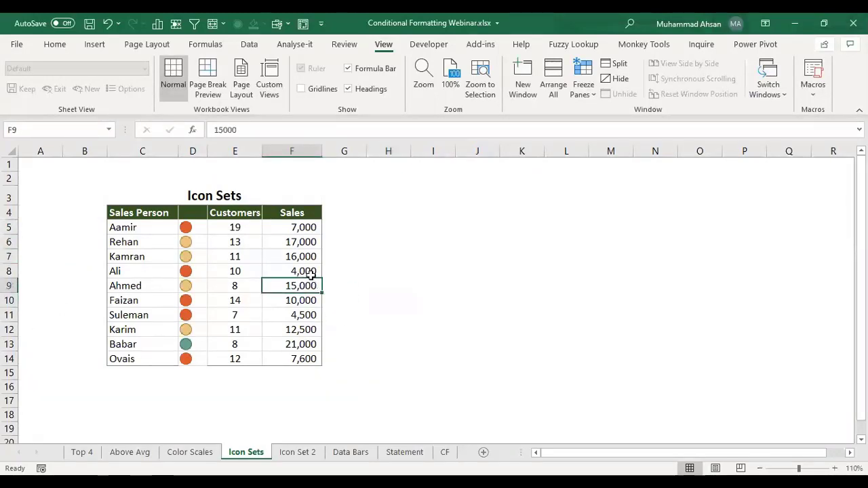
left_click(203, 197)
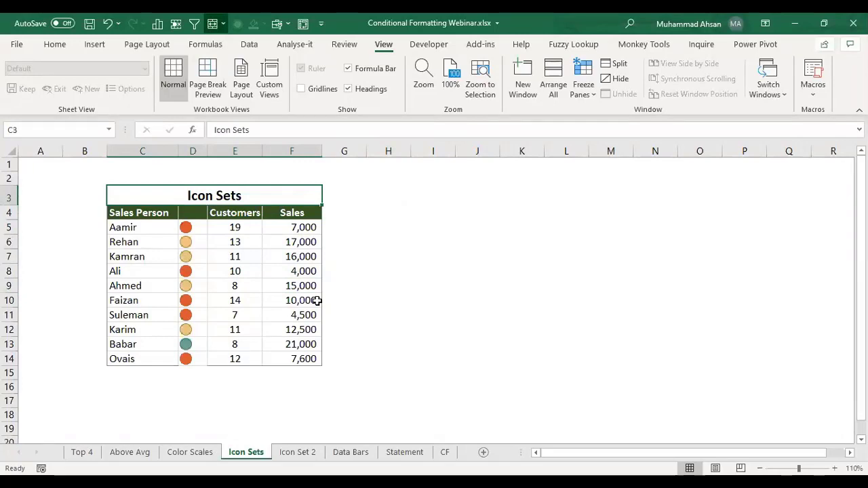
Step: Open the Icon Set 2 sheet and review the product table's This Month and Last Month columns
left_click(298, 452)
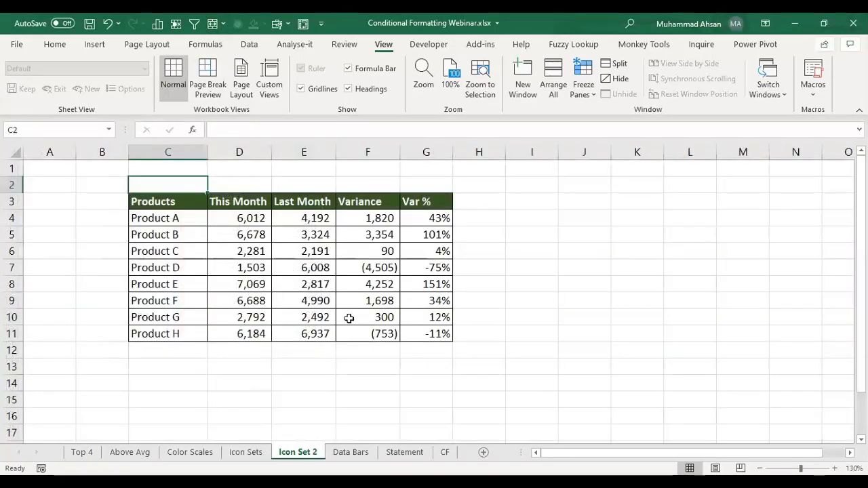
left_click(329, 251)
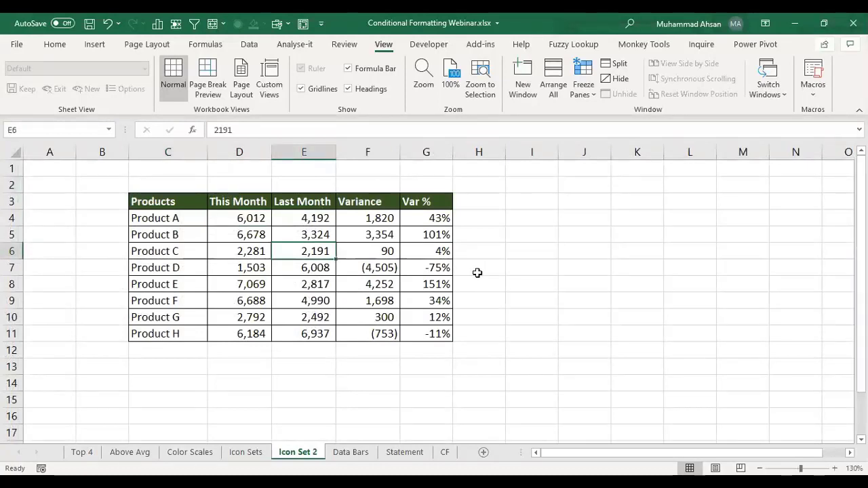
key("Left")
key("Left")
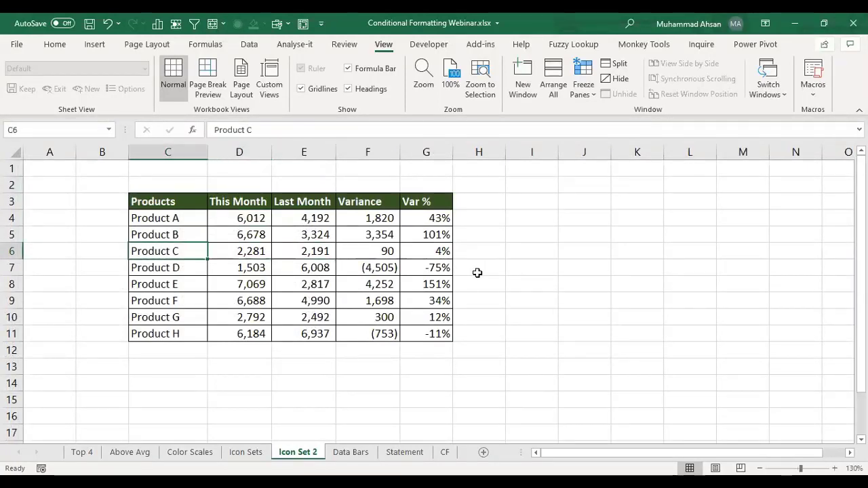
key("Up")
key("Up")
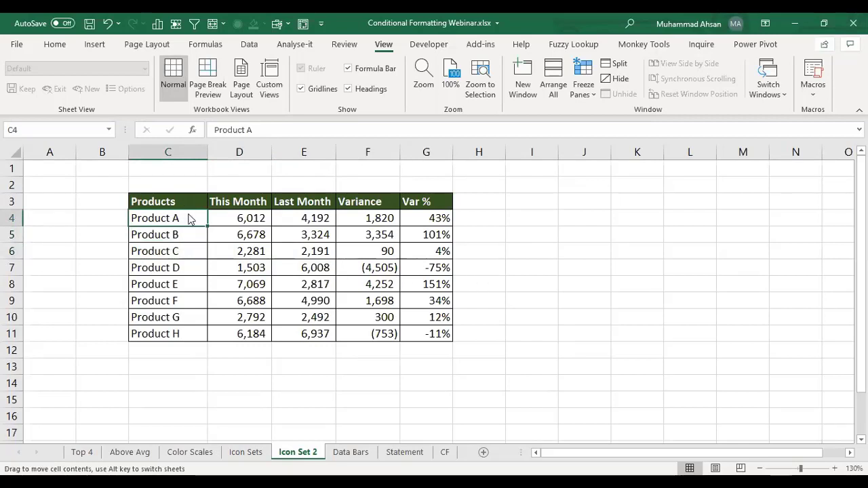
left_click_drag(190, 218, 194, 217)
key("Escape")
left_click_drag(239, 201, 248, 339)
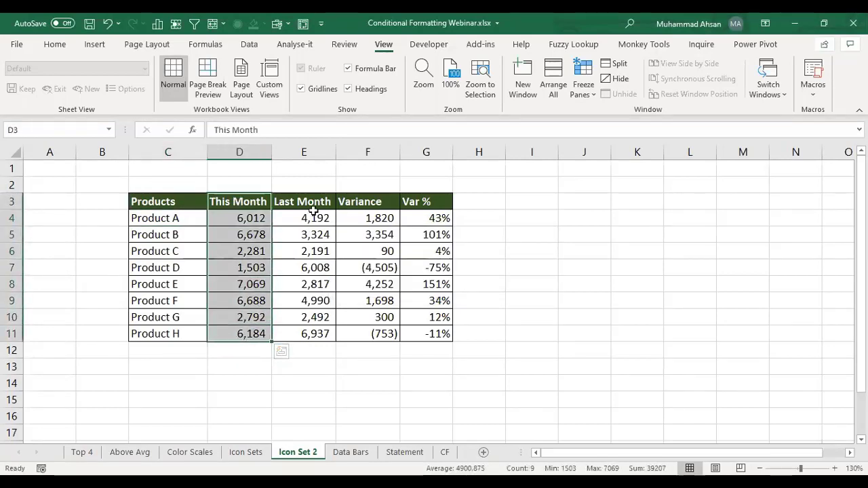
left_click_drag(312, 203, 320, 334)
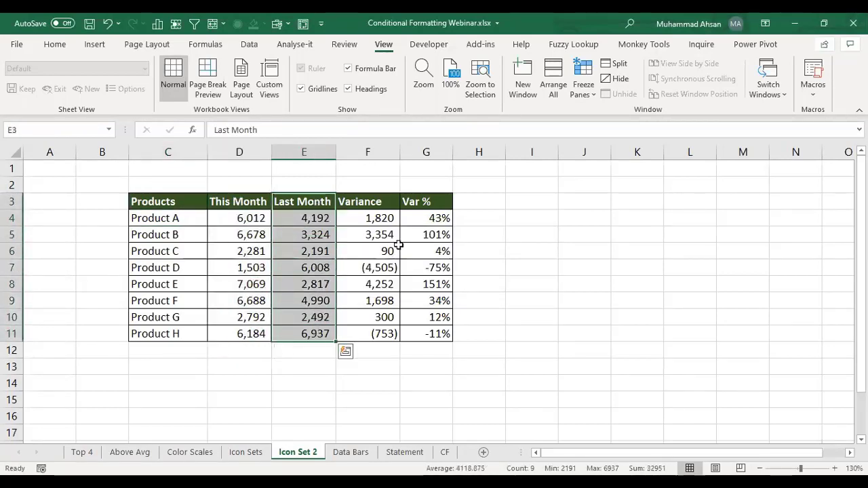
Step: Inspect the formulas behind Product A's Variance and Var % in F4 and G4, and review the Variance column
left_click(369, 219)
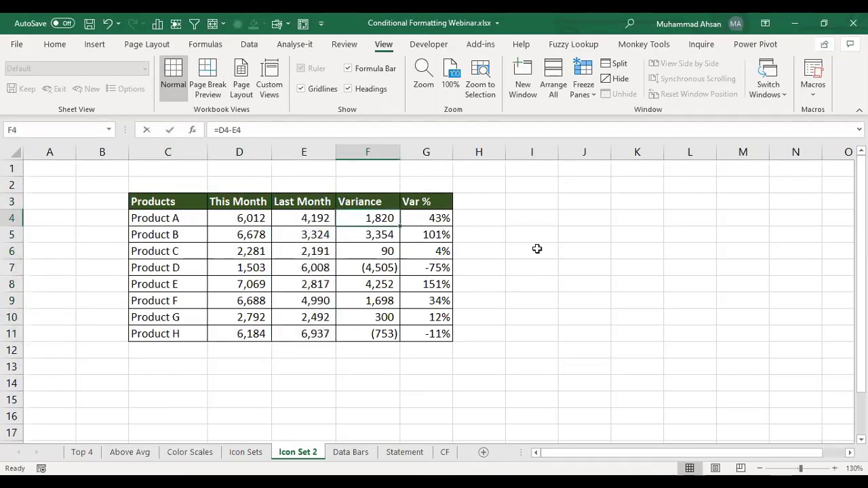
key("F2")
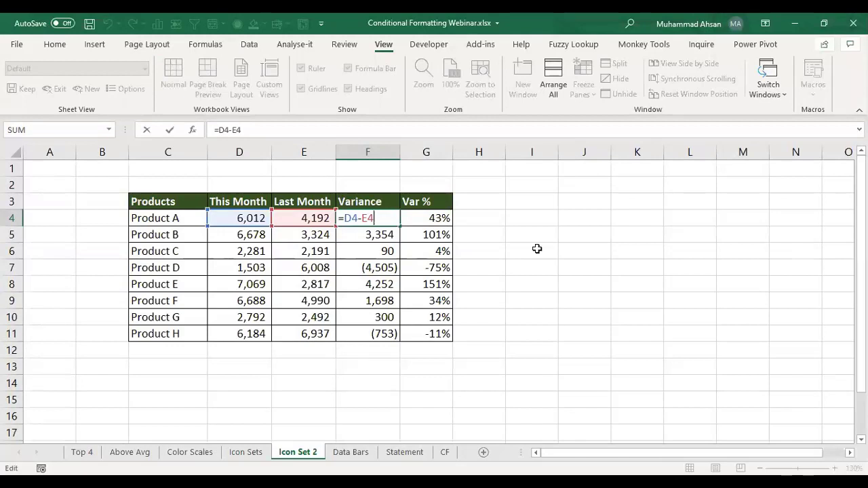
key("Tab")
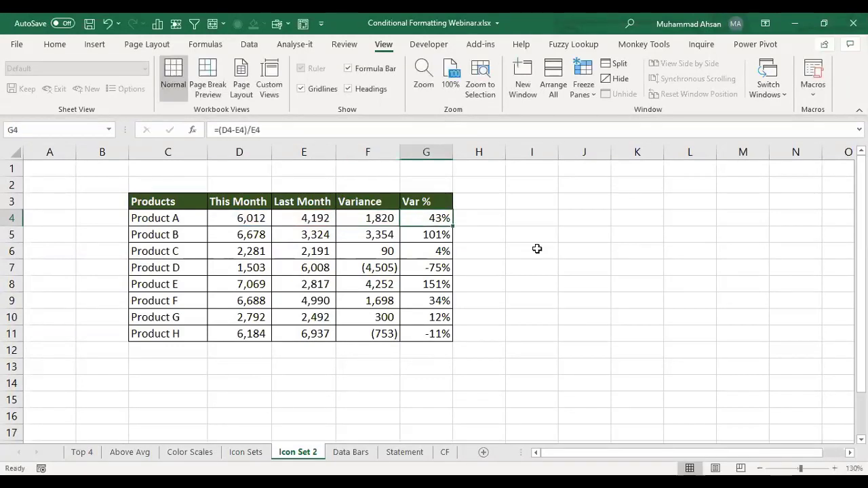
key("F2")
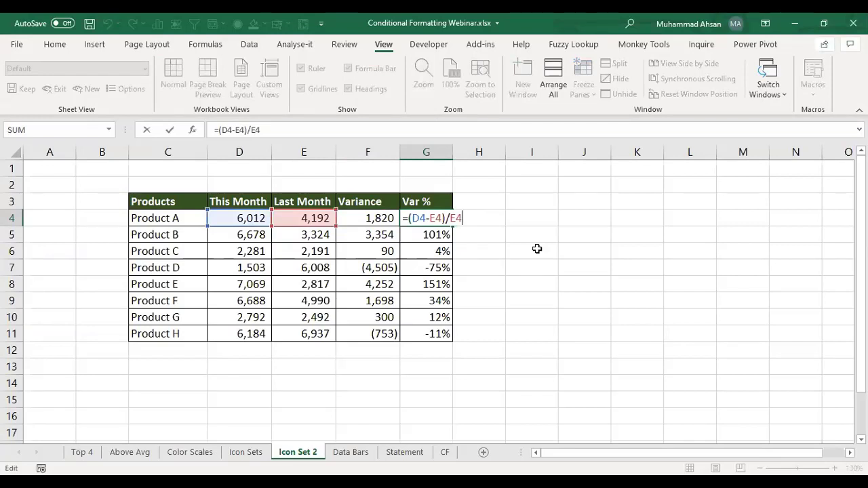
key("Return")
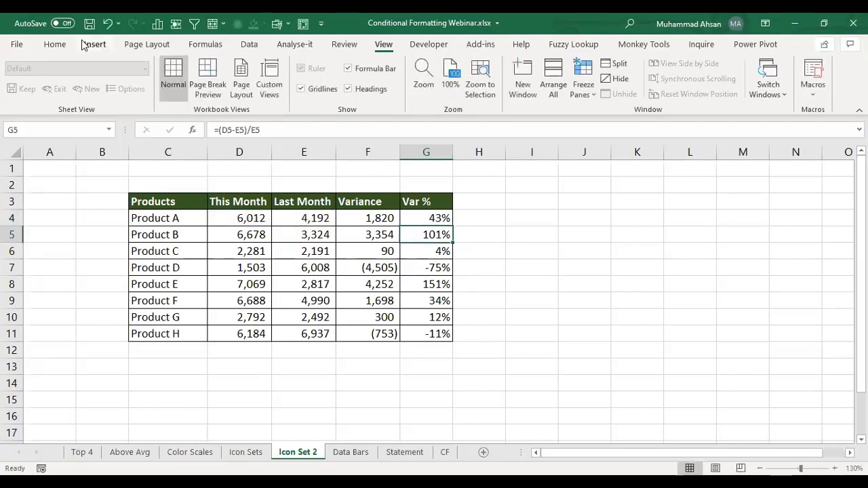
left_click(54, 46)
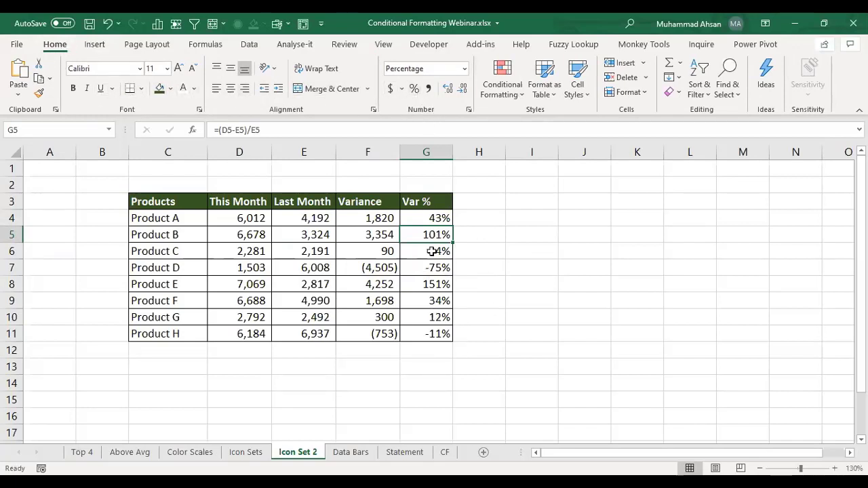
left_click(360, 222)
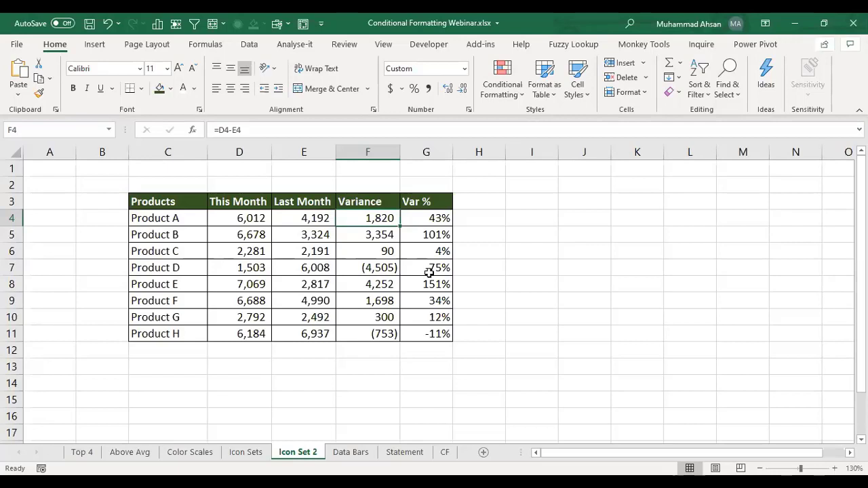
left_click(385, 249)
left_click(361, 221)
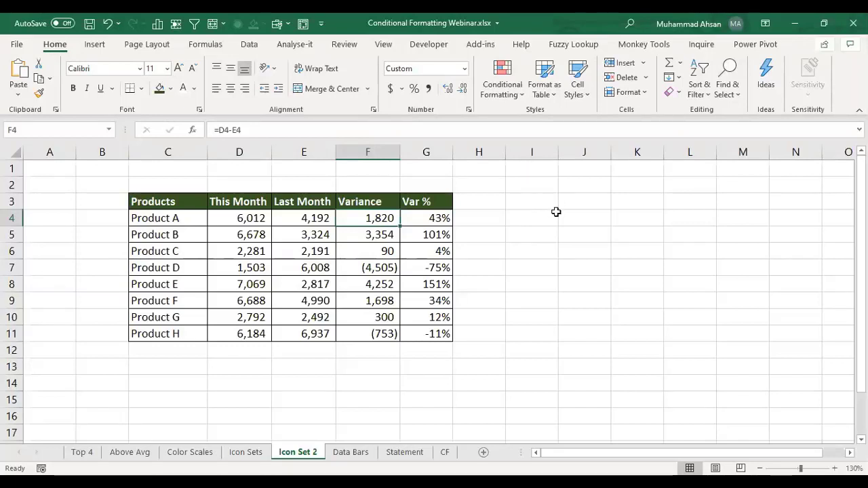
Step: Apply the colored three-arrow icon set to the Variance values in F4:F11
left_click_drag(384, 219, 395, 332)
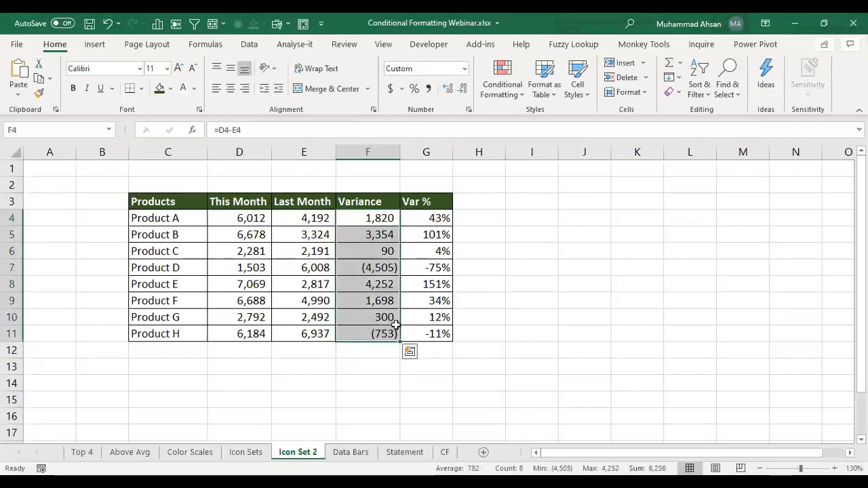
left_click(509, 95)
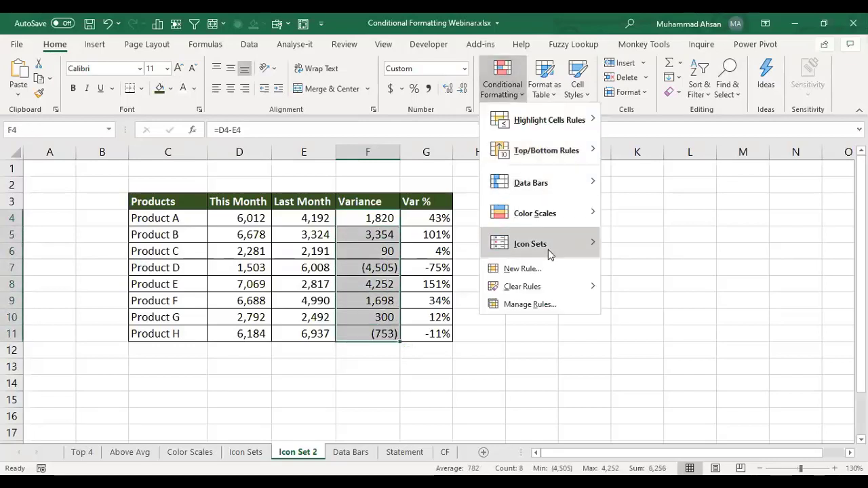
mouse_move(548, 250)
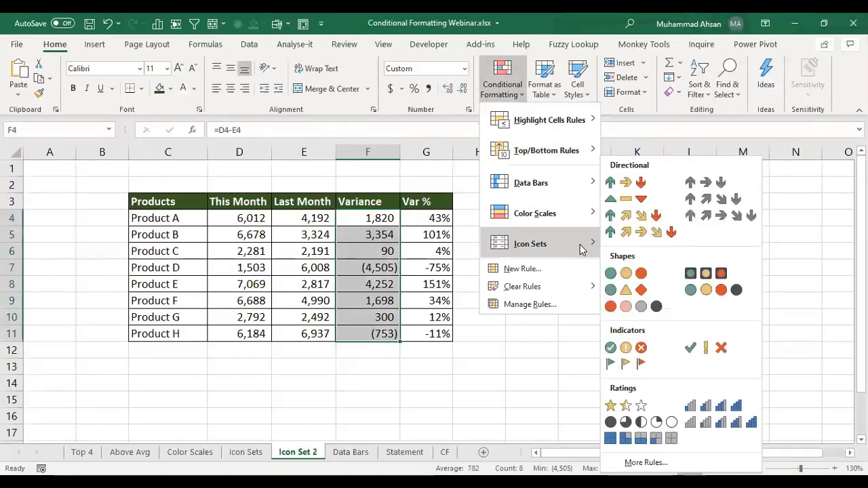
left_click(642, 185)
Step: Examine which arrow each Variance value in F4:F11 receives, comparing the small positive and negative variances
left_click(382, 252)
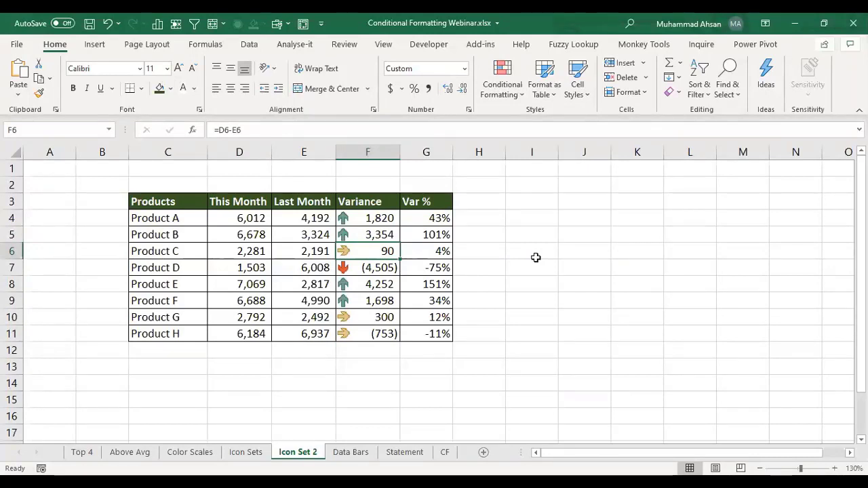
key("Up")
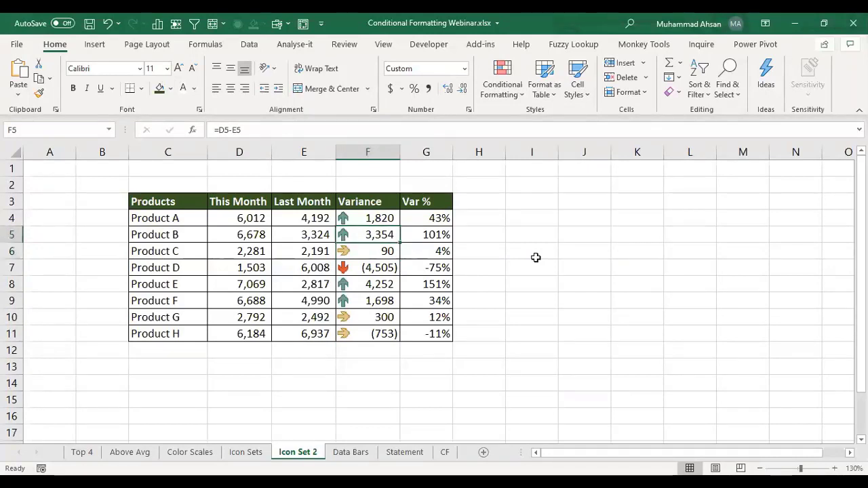
key("Down")
key("Down")
key("Down")
key("Down")
key("Down")
key("Down")
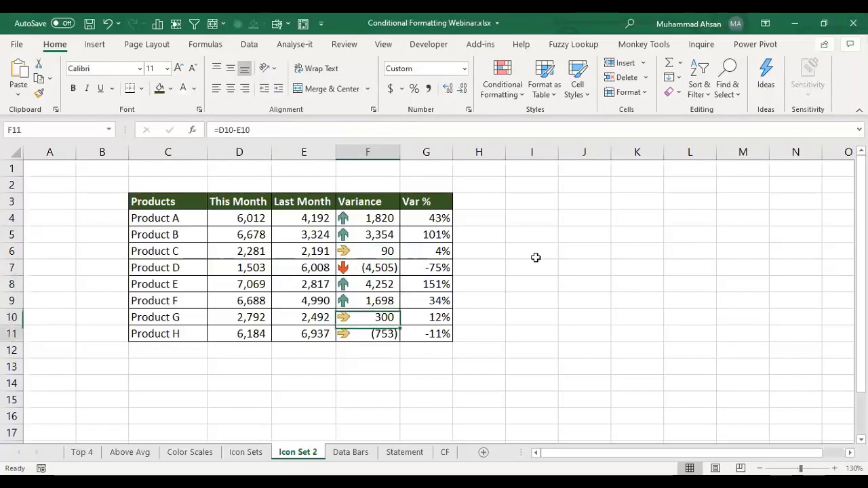
key("Up")
key("Down")
key("Up")
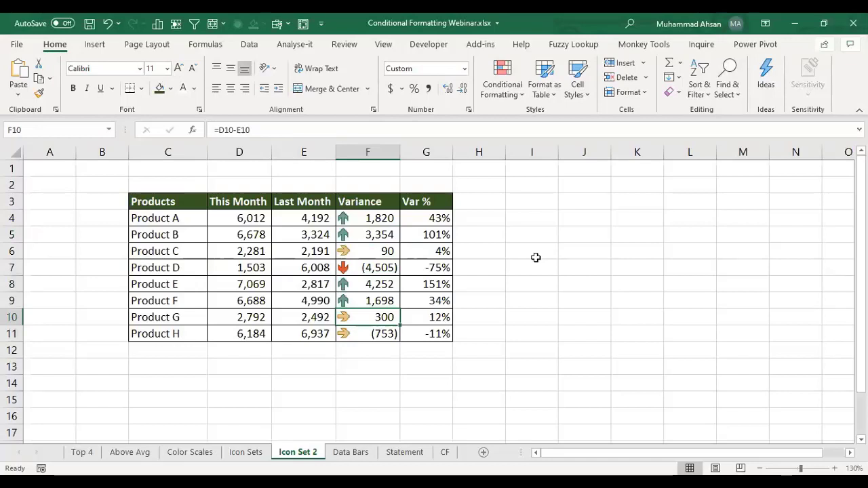
Step: Edit the icon set rule on F4:F11 so both thresholds use the Number type with a value of 0
left_click_drag(375, 219, 375, 332)
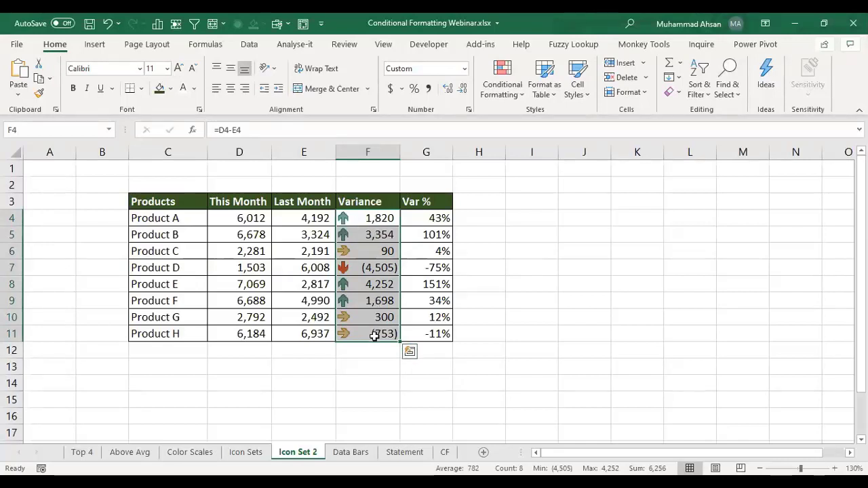
left_click(501, 99)
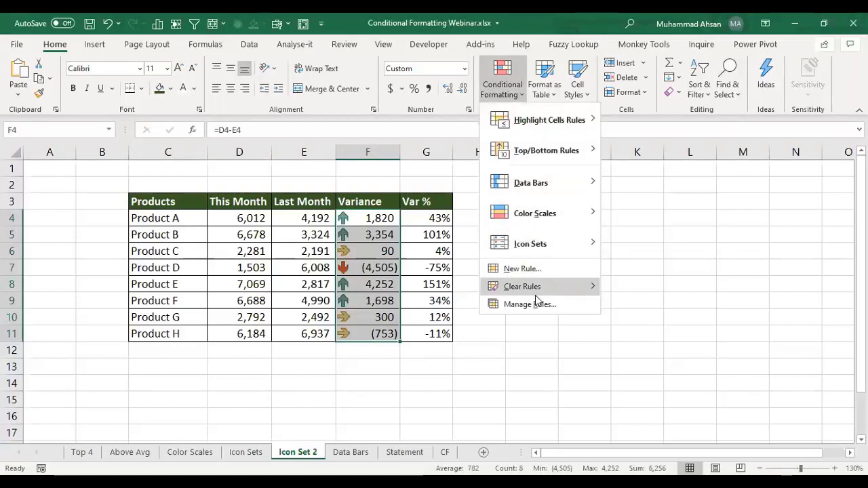
left_click(524, 305)
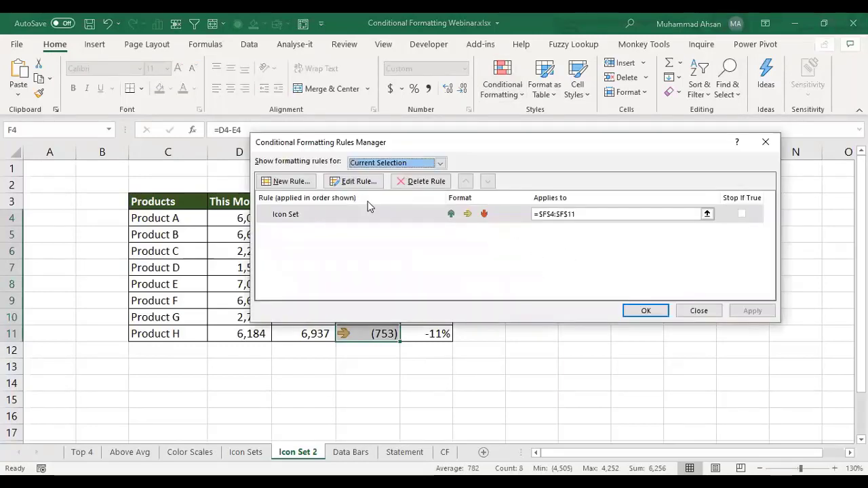
left_click(349, 184)
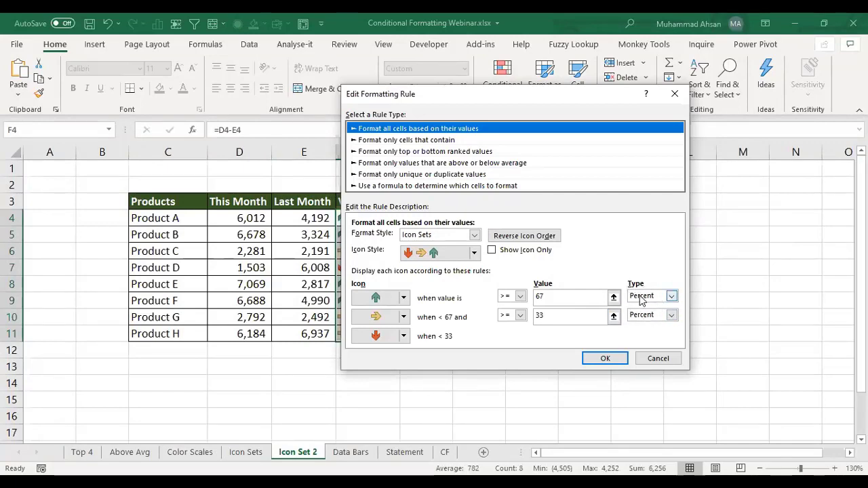
left_click(671, 297)
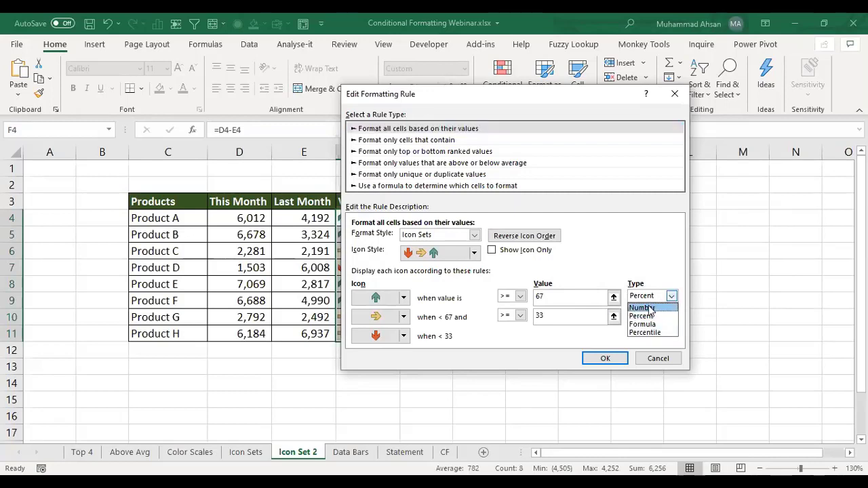
left_click(649, 308)
left_click(671, 315)
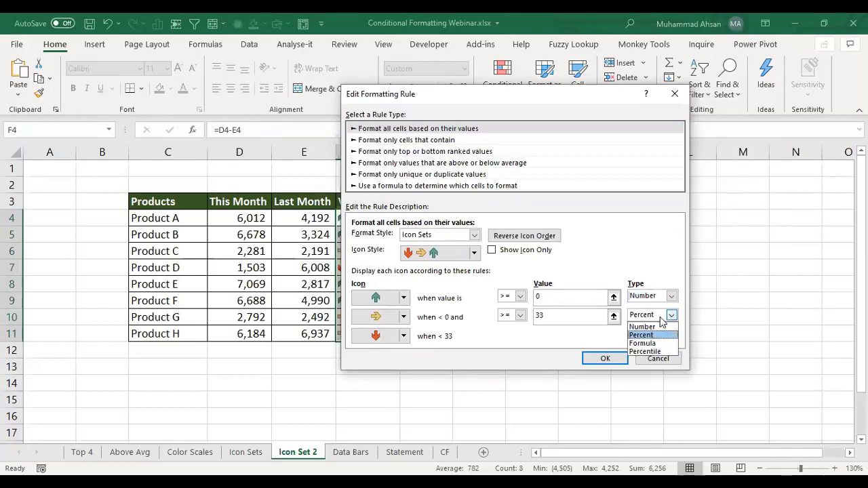
left_click(665, 327)
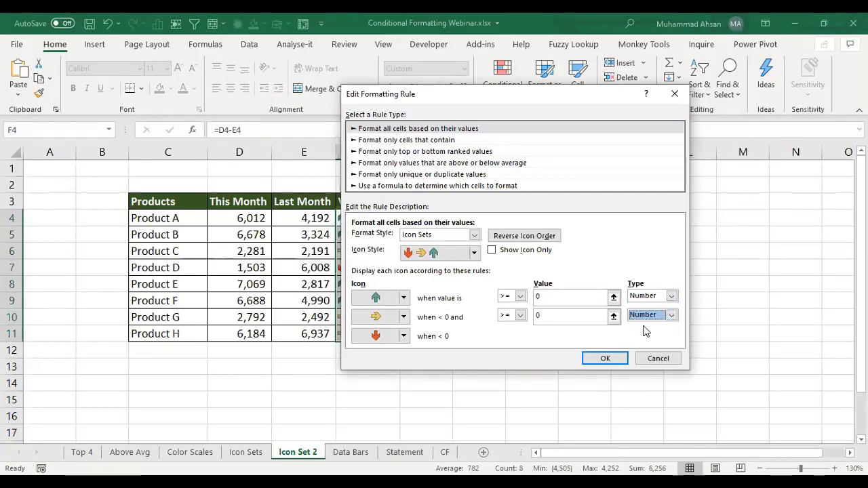
left_click(606, 358)
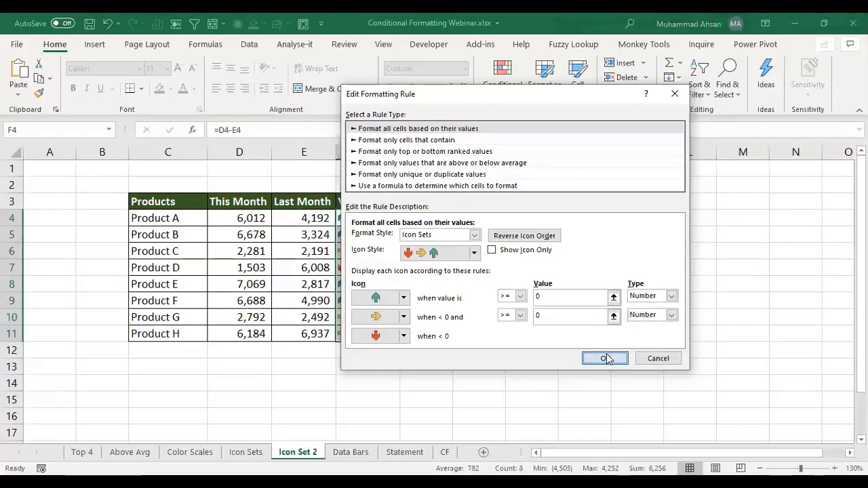
left_click(635, 313)
Step: Go through the Variance cells F4:F11 and check the arrows against positive and negative values
left_click(359, 252)
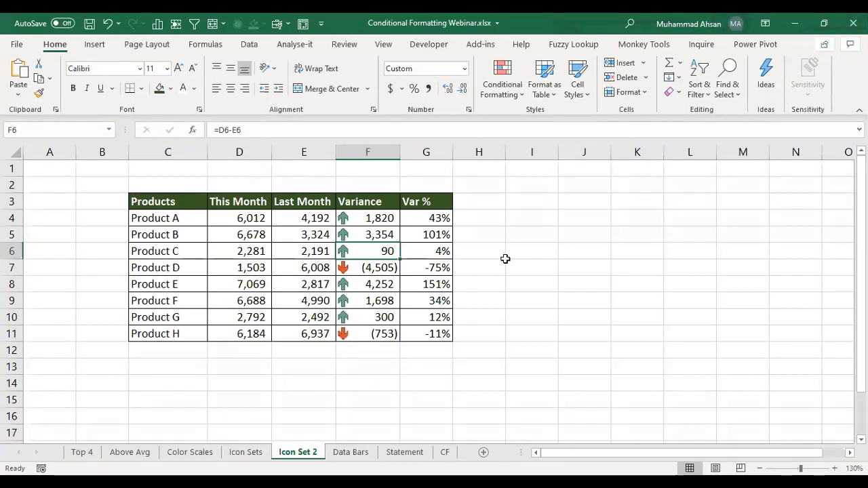
key("Up")
key("Up")
key("Down")
key("Down")
key("Down")
key("Down")
key("Down")
key("Down")
key("Up")
key("Up")
key("Up")
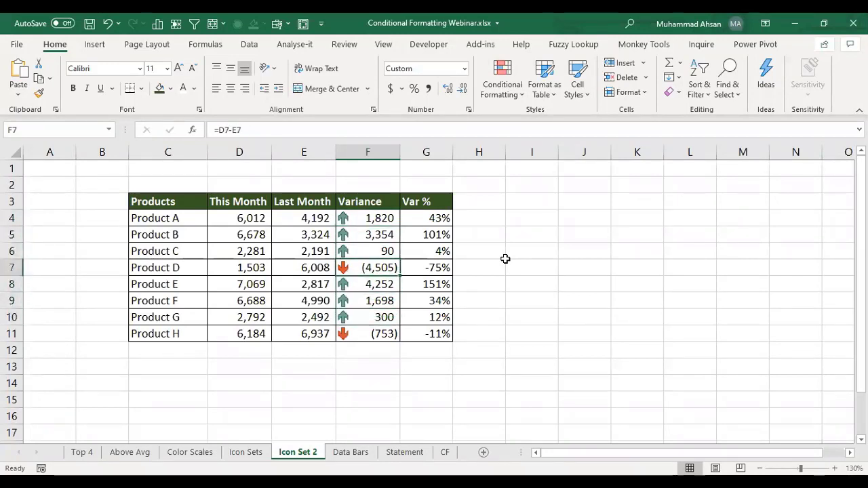
key("Down")
key("Down")
key("Down")
key("Down")
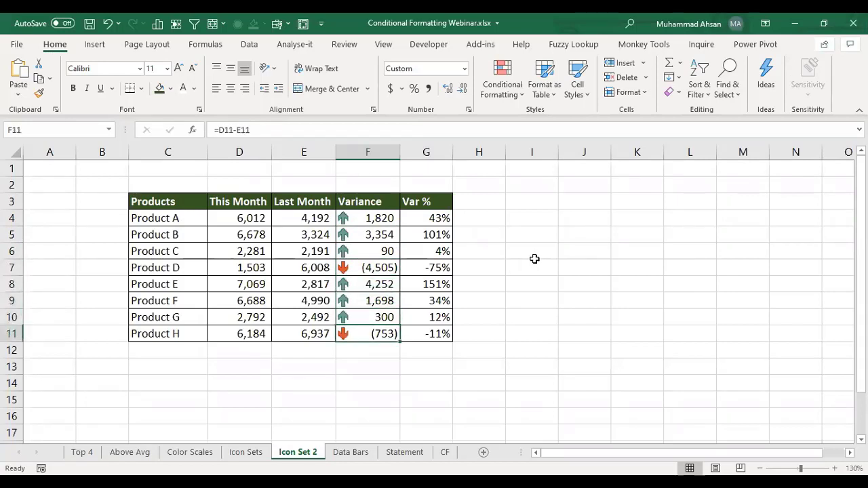
Step: Apply the colored three-arrow icon set to the Var % values in G4:G11
left_click_drag(439, 218, 434, 234)
left_click_drag(435, 285, 436, 334)
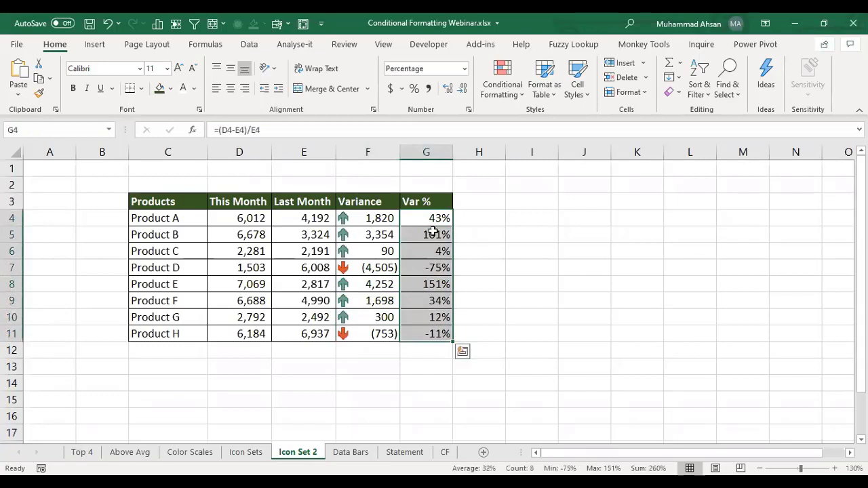
left_click(512, 95)
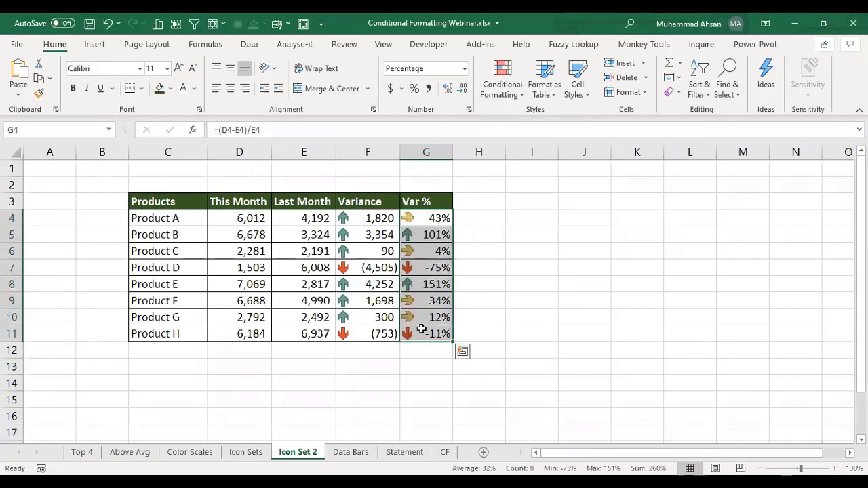
Step: Edit the icon set rule on the Var % cells G4:G11 so both thresholds use the Number type with a value of 0
left_click(506, 100)
left_click(552, 305)
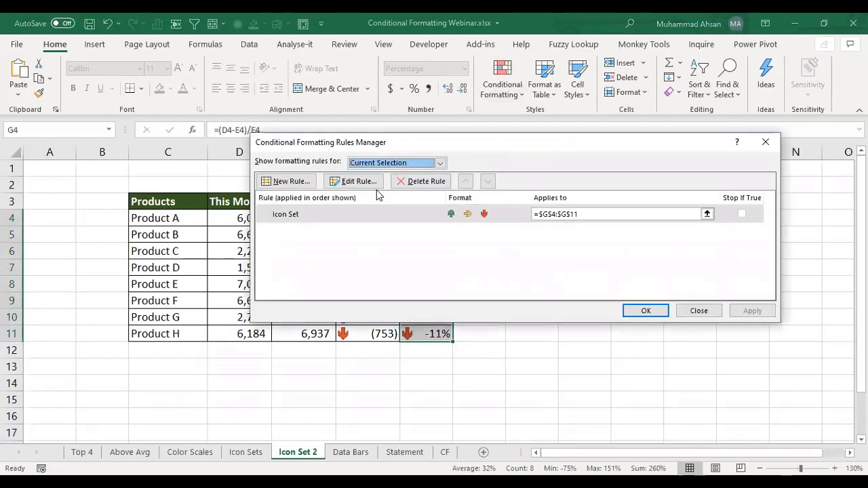
left_click(358, 181)
left_click(650, 296)
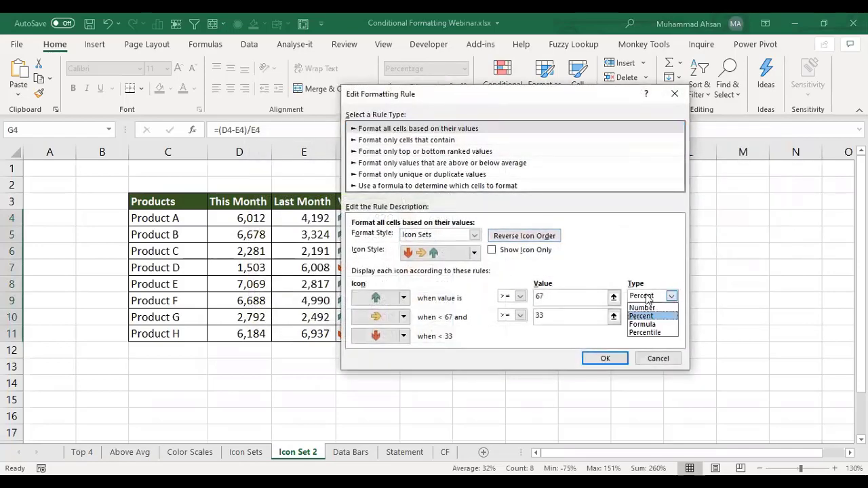
left_click(641, 308)
left_click(653, 315)
left_click(643, 326)
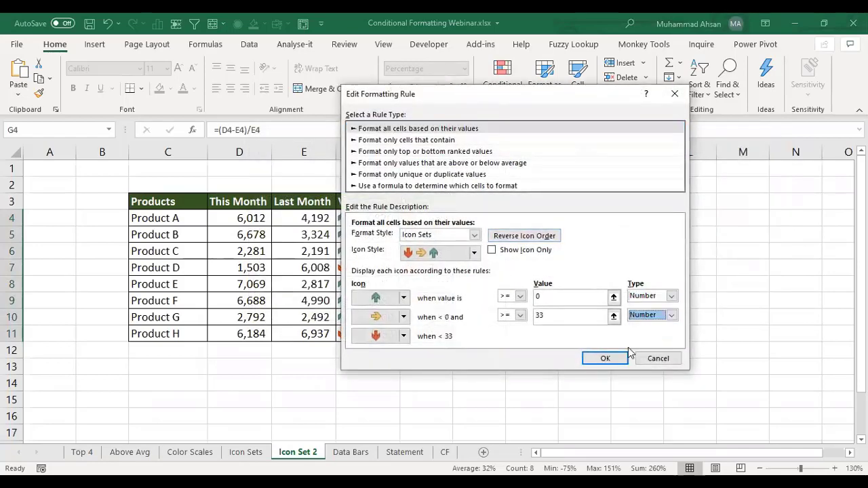
left_click(605, 359)
left_click(641, 311)
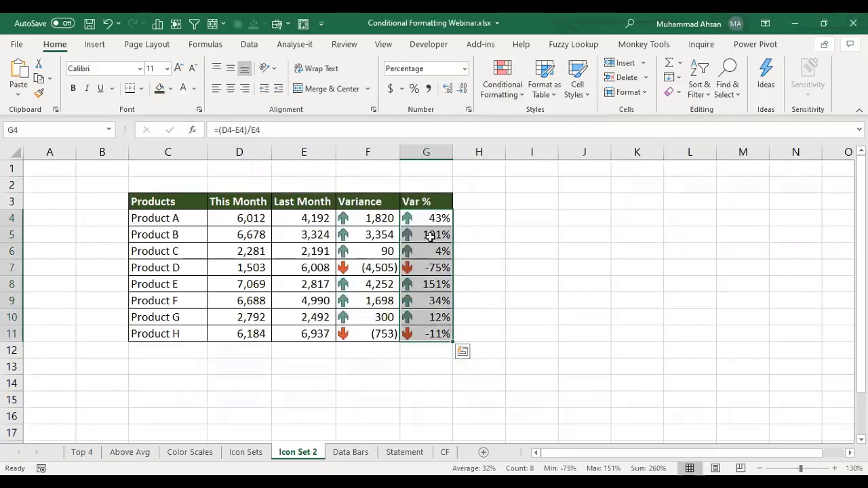
Step: Edit the icon set rule on G4:G11 to show only the icons and hide the Var % values
left_click(431, 237)
left_click_drag(438, 218, 433, 334)
left_click(504, 96)
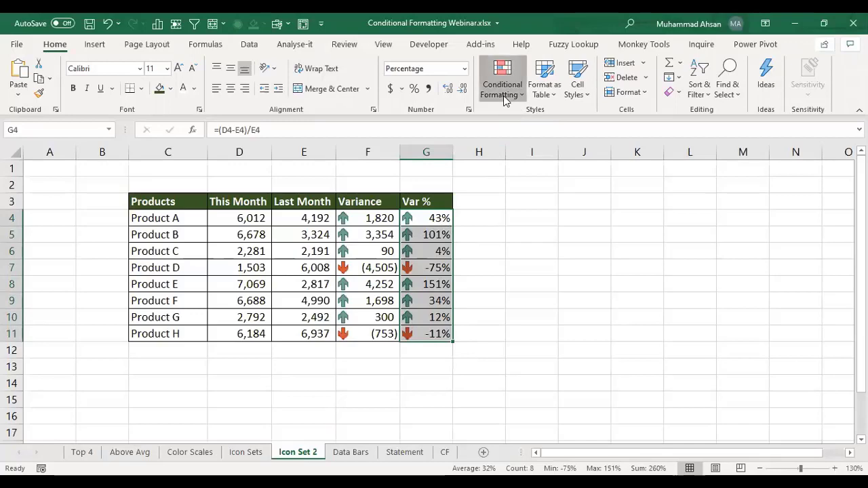
left_click(529, 304)
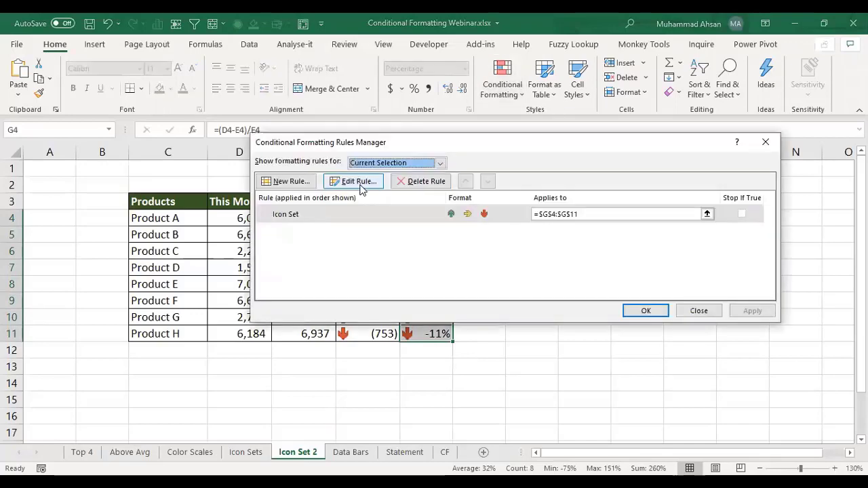
left_click(360, 181)
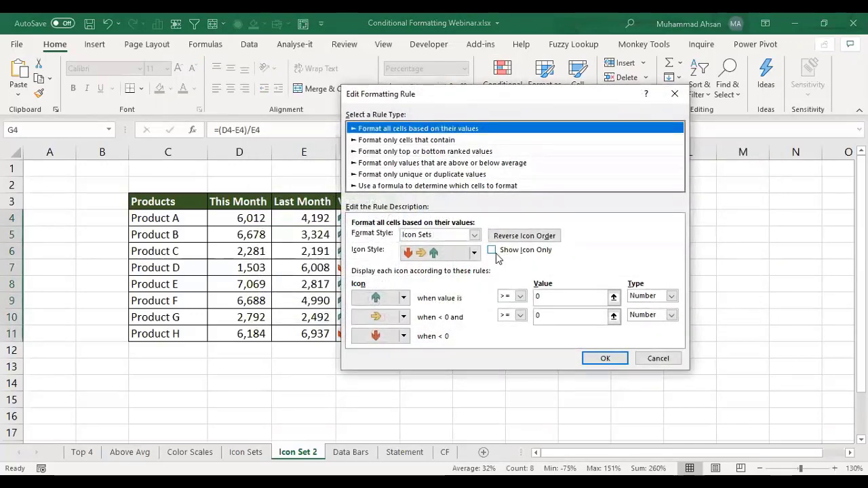
left_click(493, 250)
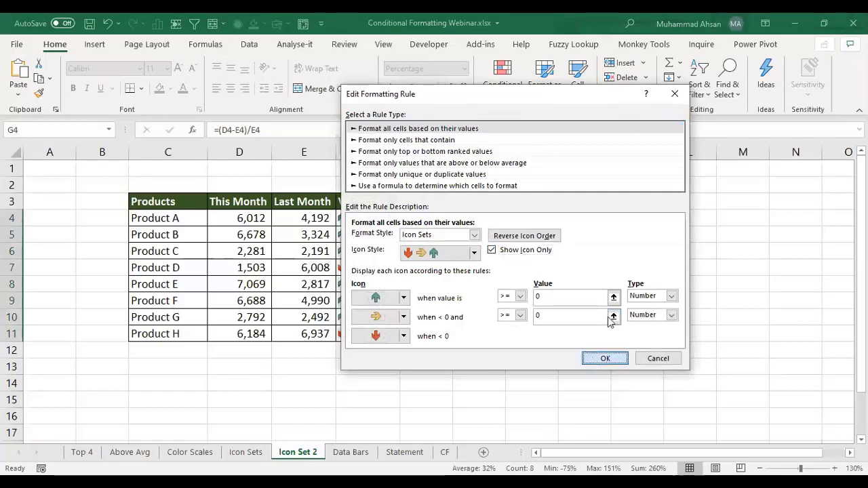
left_click(594, 361)
left_click(634, 312)
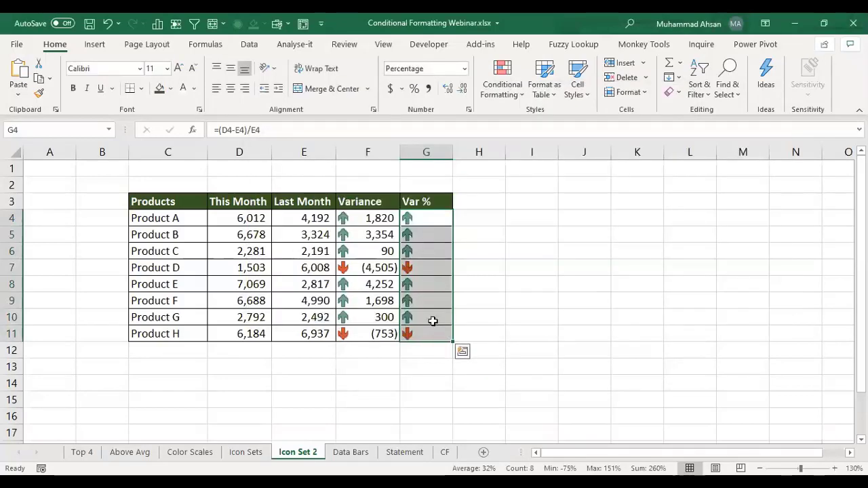
left_click(442, 302)
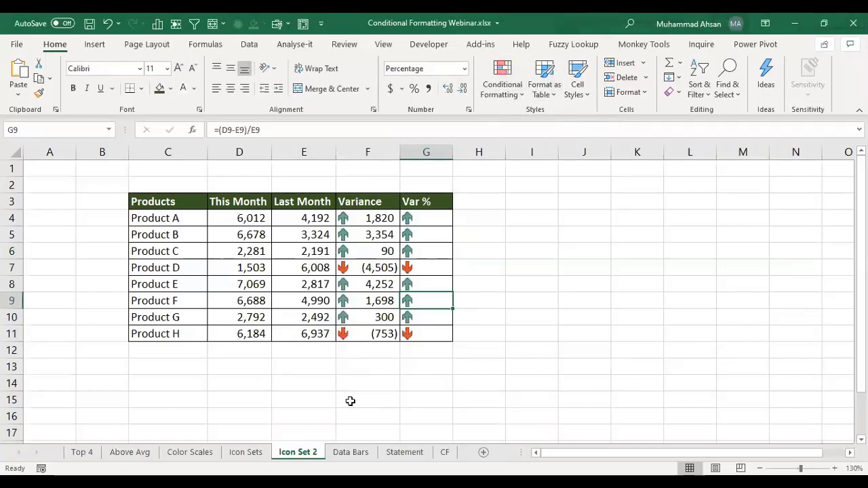
Step: Open the Data Bars sheet and review the Products, This Month and Last Month columns of the first table
left_click(342, 453)
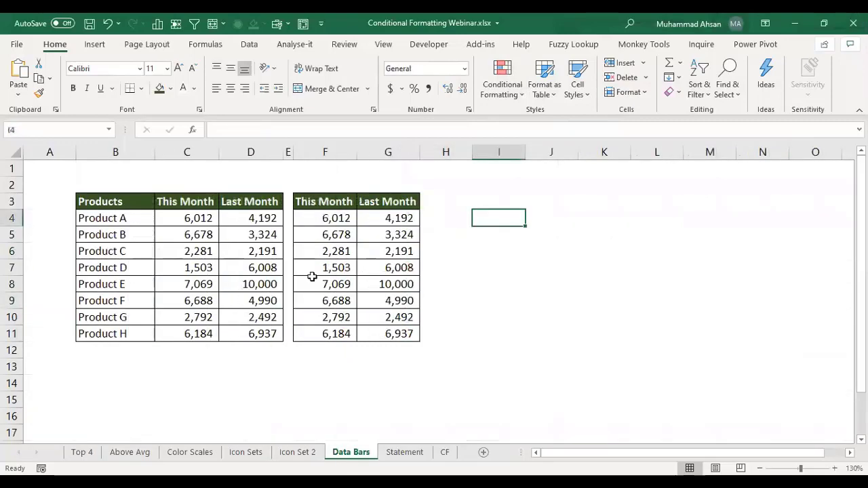
left_click(249, 235)
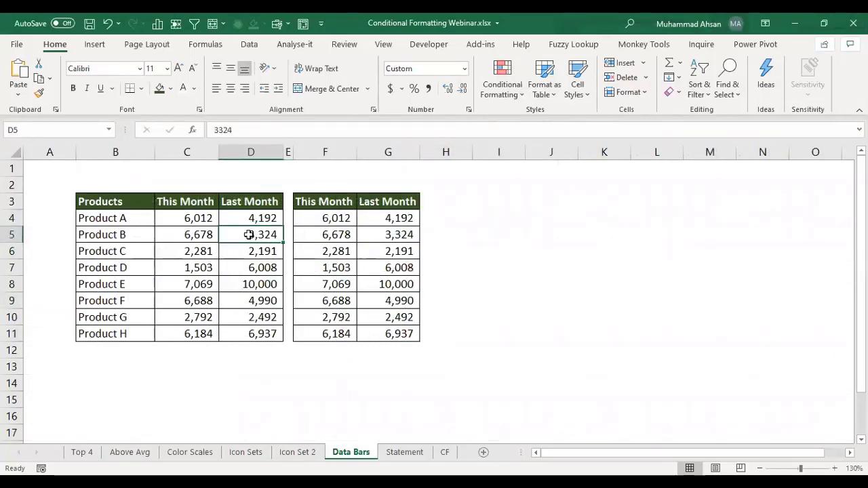
key("Left")
key("Left")
key("Left")
key("Up")
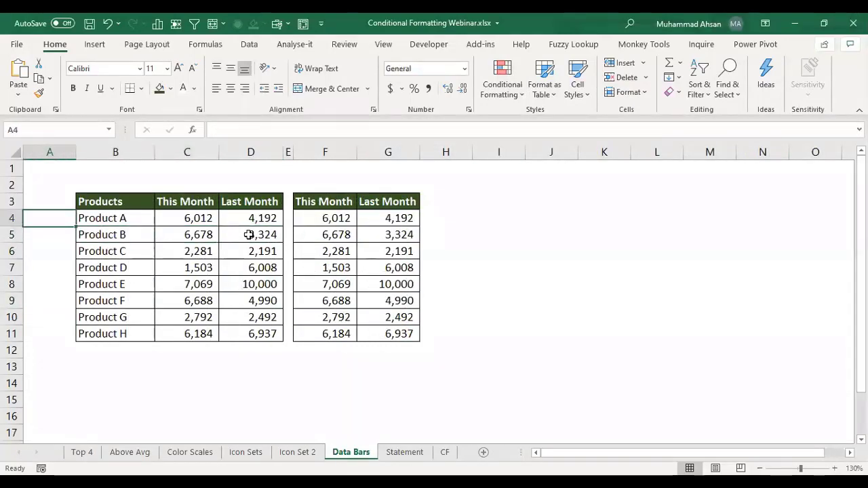
key("Right")
key("Up")
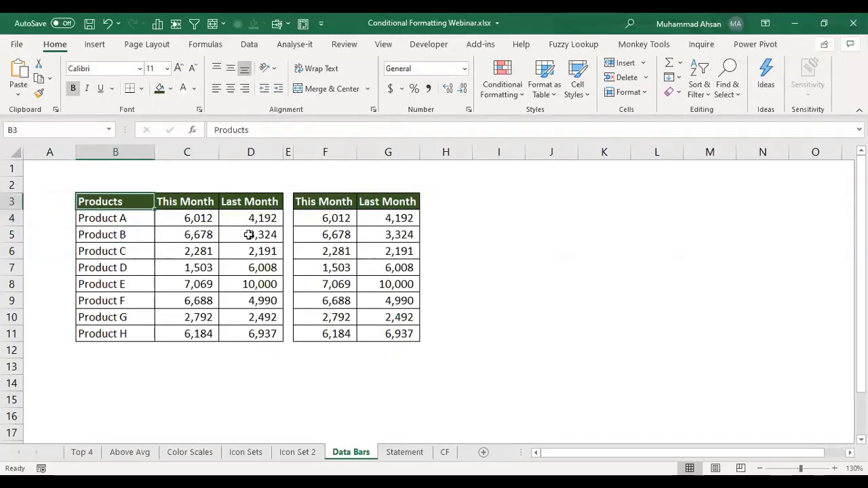
key("ctrl+shift+Down")
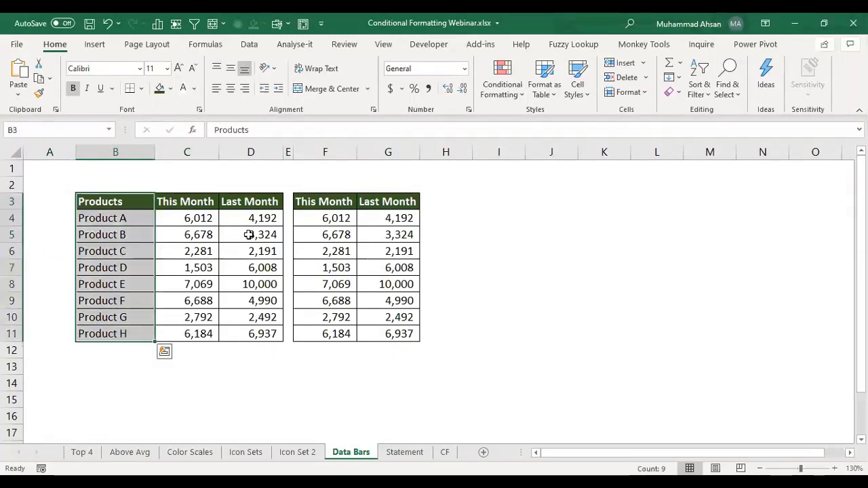
key("Right")
key("ctrl+shift+Down")
key("Right")
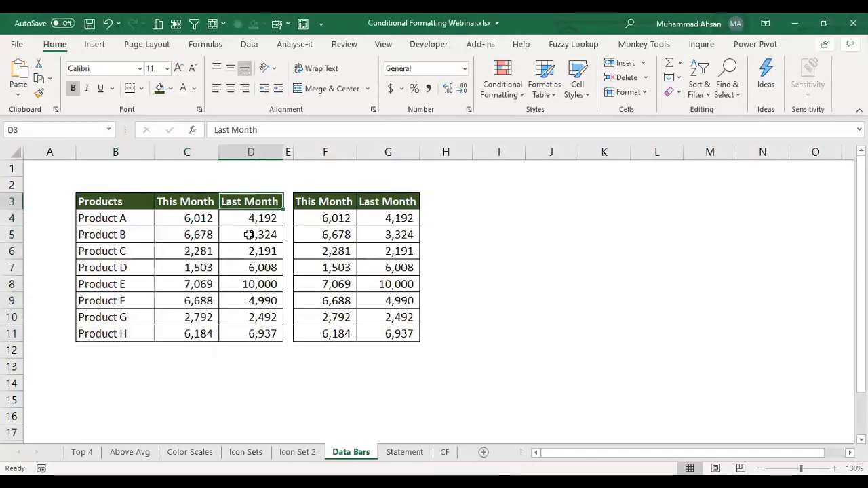
key("ctrl+shift+Down")
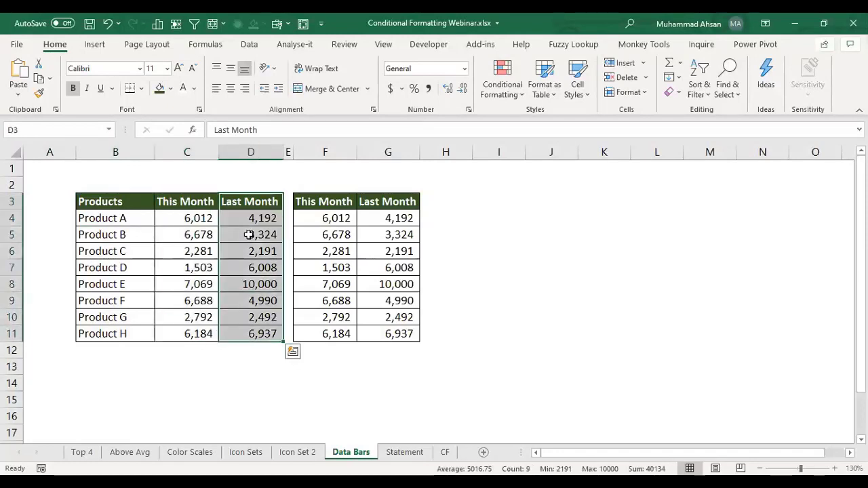
Step: Compare the first table's This Month and Last Month columns with the second pair of month columns in F and G
key("Left")
key("shift+Right")
key("ctrl+shift+Down")
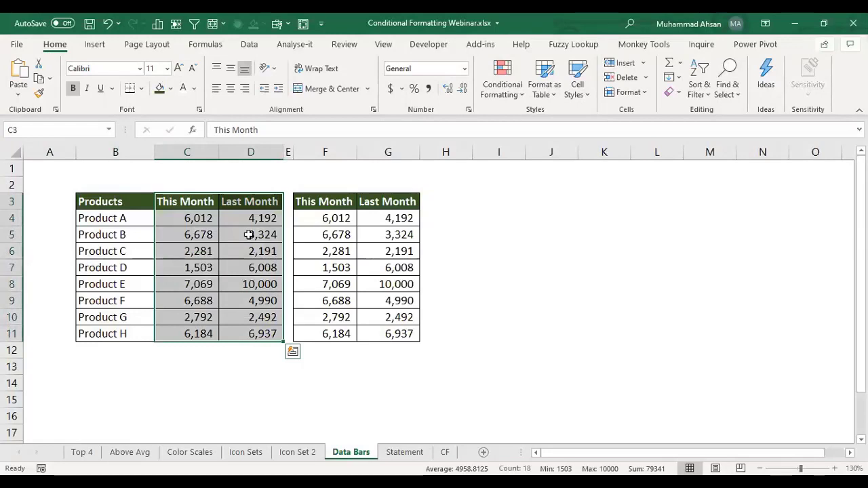
key("Right")
key("Right")
key("Right")
key("Down")
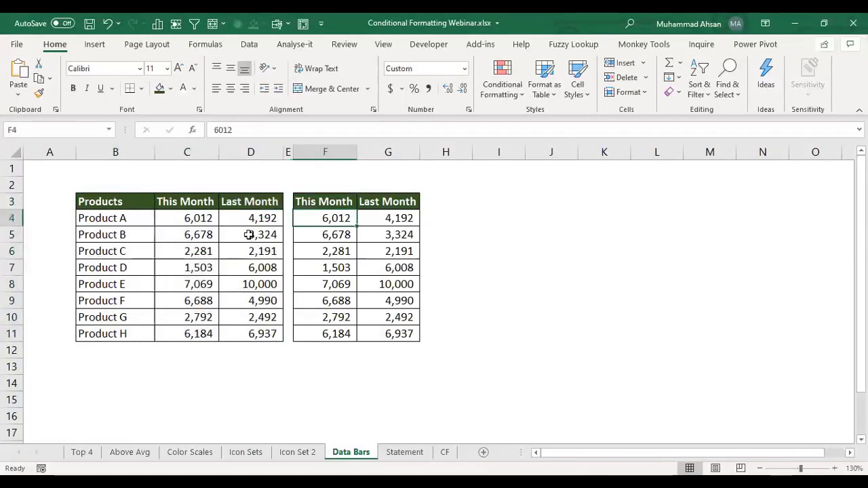
Step: Apply solid-fill green data bars to the This Month values in C4:C11
key("Left")
key("Left")
key("Left")
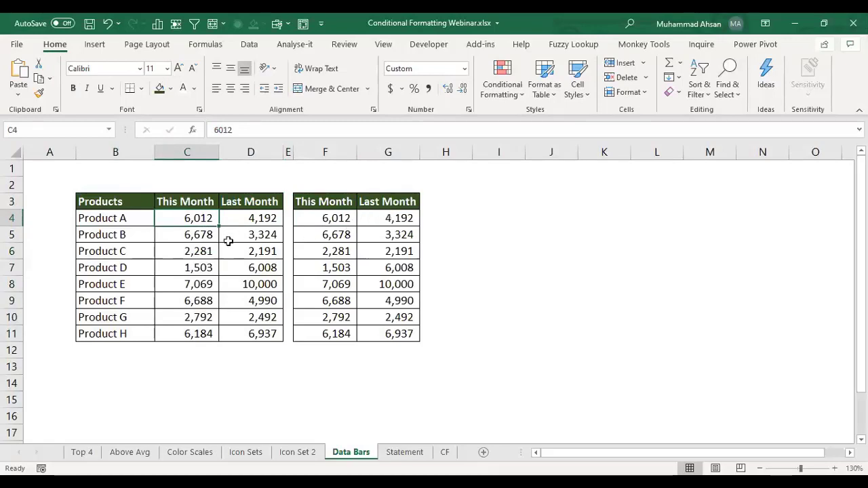
left_click_drag(187, 261, 186, 332)
left_click(502, 100)
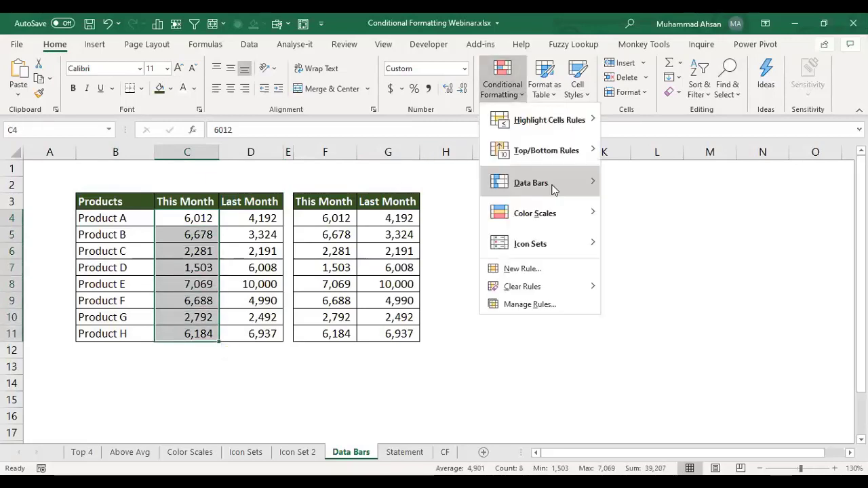
mouse_move(549, 189)
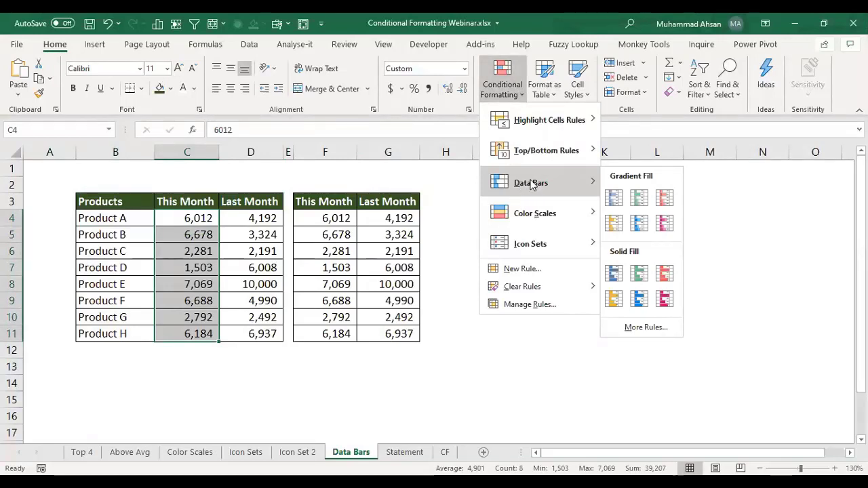
left_click(642, 284)
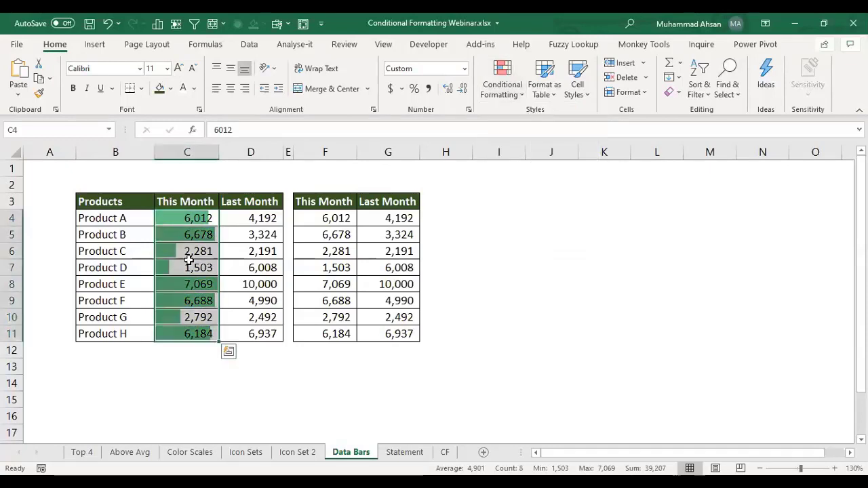
Step: Examine the data bar lengths in C4:C11, comparing Product D and Product B against their values
left_click(211, 266)
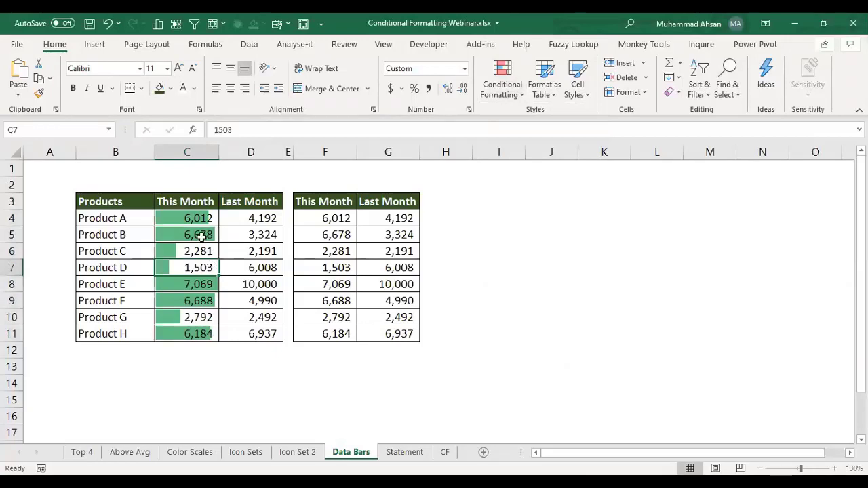
left_click(214, 235)
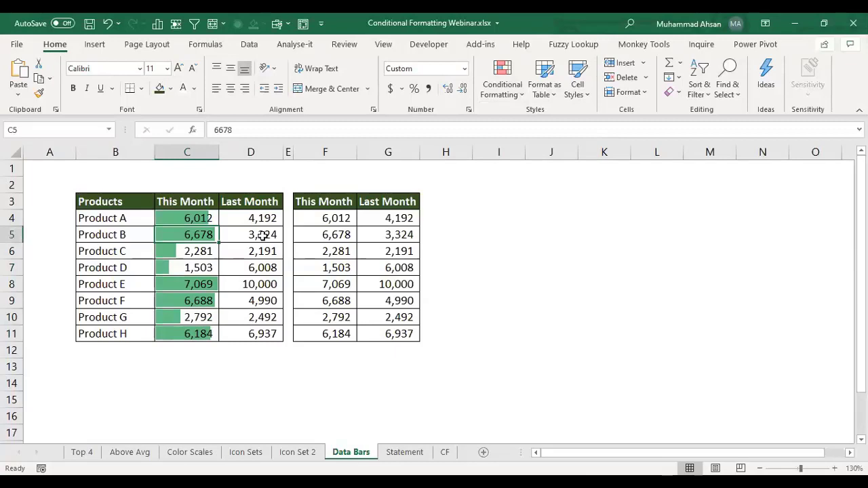
key("Up")
key("ctrl+shift+Down")
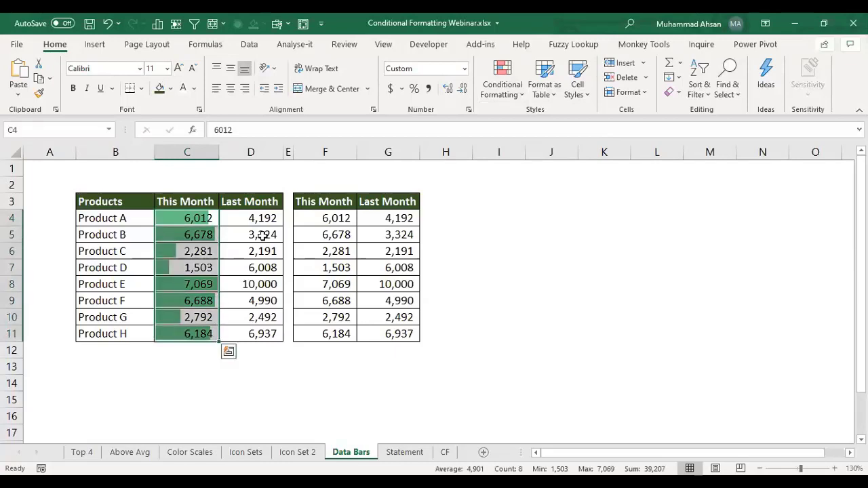
key("Down")
key("Down")
key("Down")
key("Down")
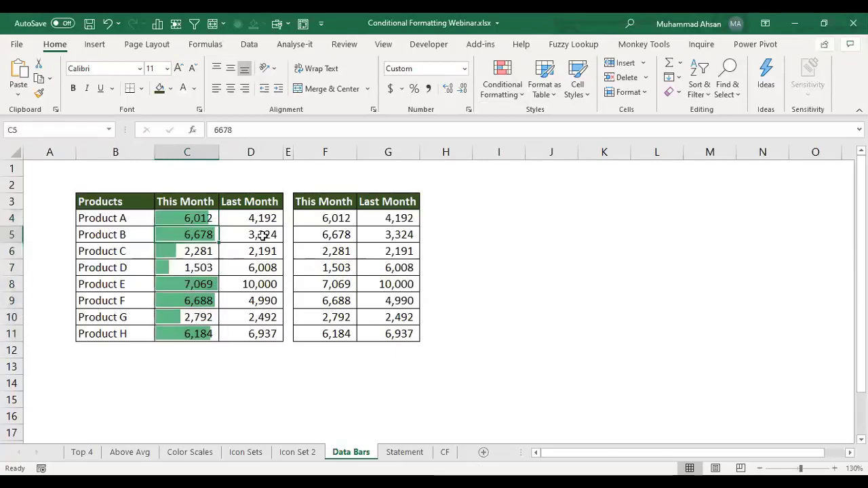
key("ctrl+Up")
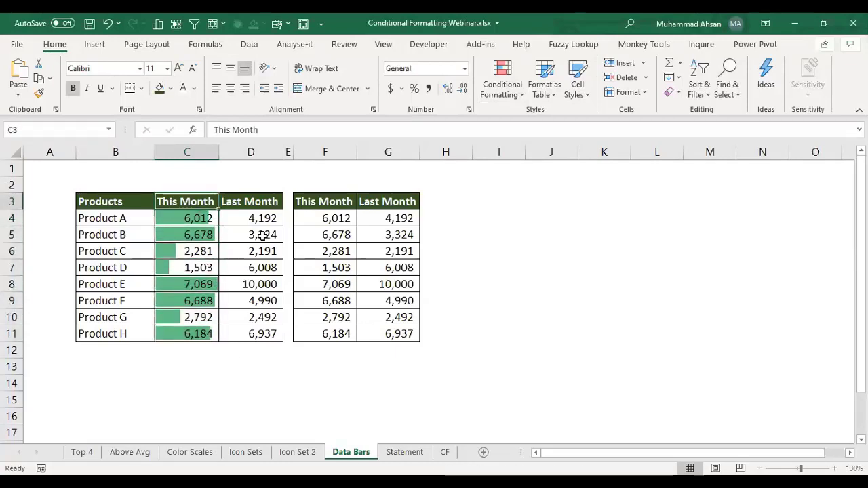
Step: Compare Product E's data bar in C8 with the bars of the neighbouring products in the This Month column
key("Down")
key("ctrl+shift+Down")
key("Down")
key("Down")
key("Down")
key("Down")
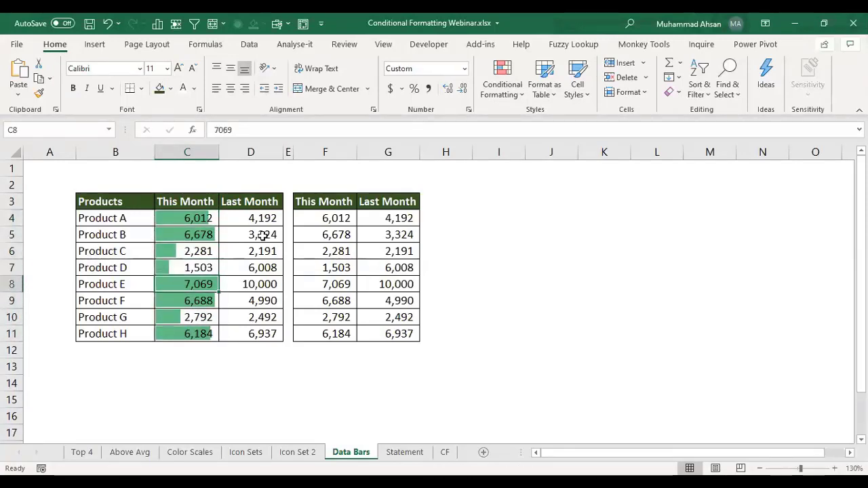
key("Up")
key("Up")
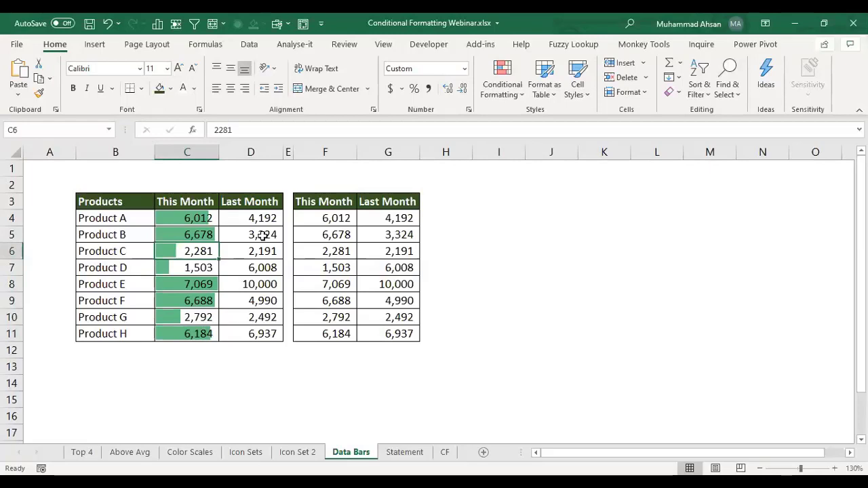
key("Down")
key("Down")
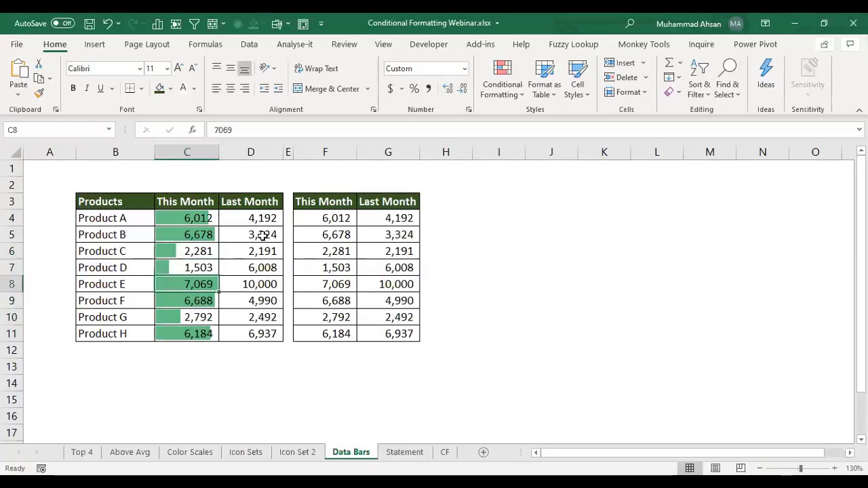
key("Down")
key("Down")
key("Up")
key("Up")
key("Up")
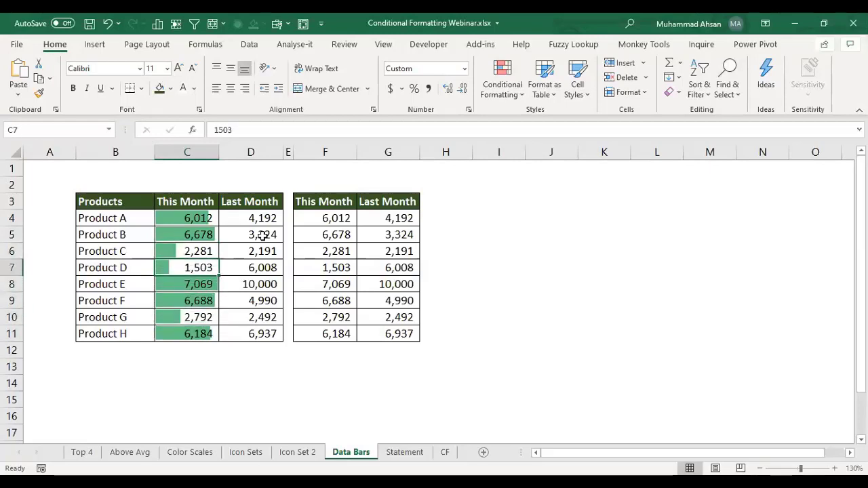
Step: Change Product E's This Month value in C8 to 15000 and check how the data bars rescale
key("Down")
type("15000")
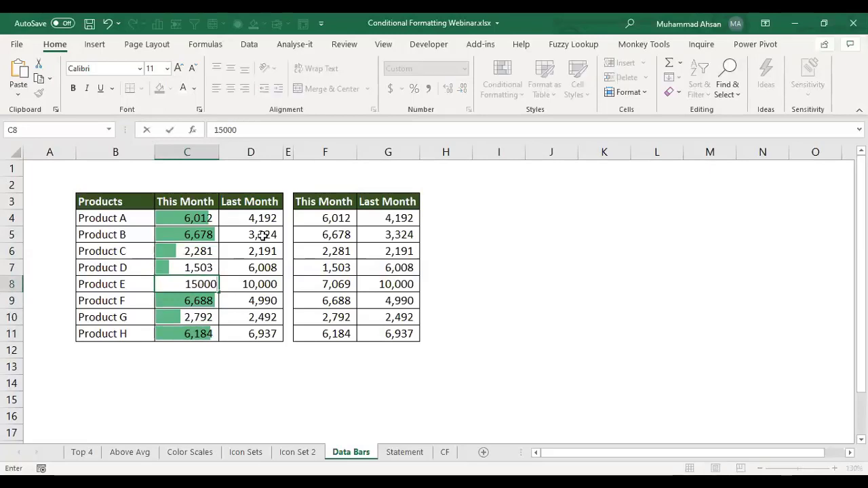
key("Return")
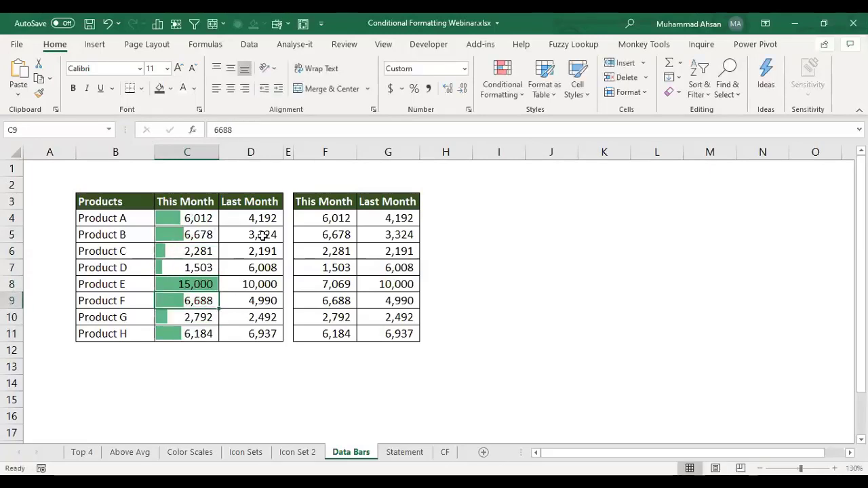
key("Up")
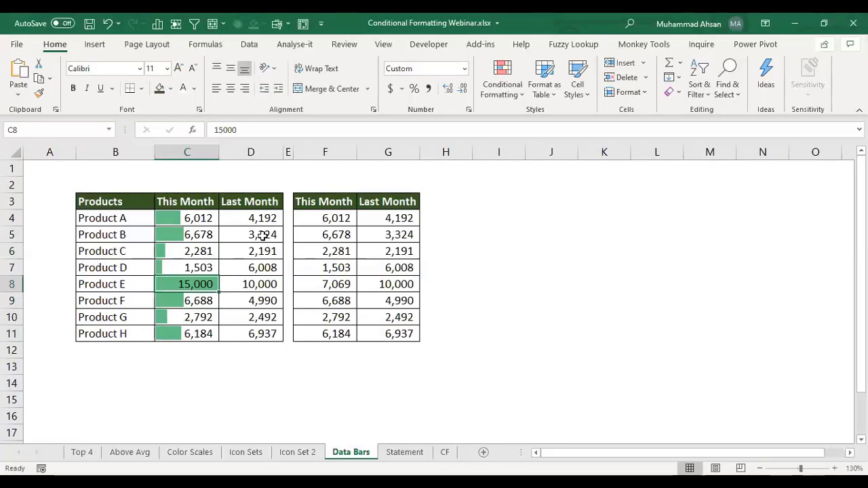
Step: Undo the last change to Product E's This Month value in C8
key("ctrl+z")
key("Up")
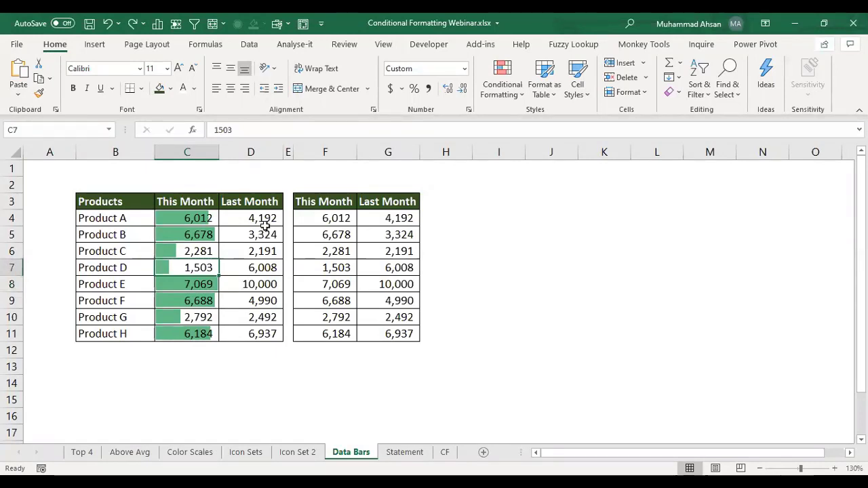
Step: Apply solid-fill green data bars to the Last Month values in D4:D11 as a separate rule
left_click_drag(260, 218, 259, 333)
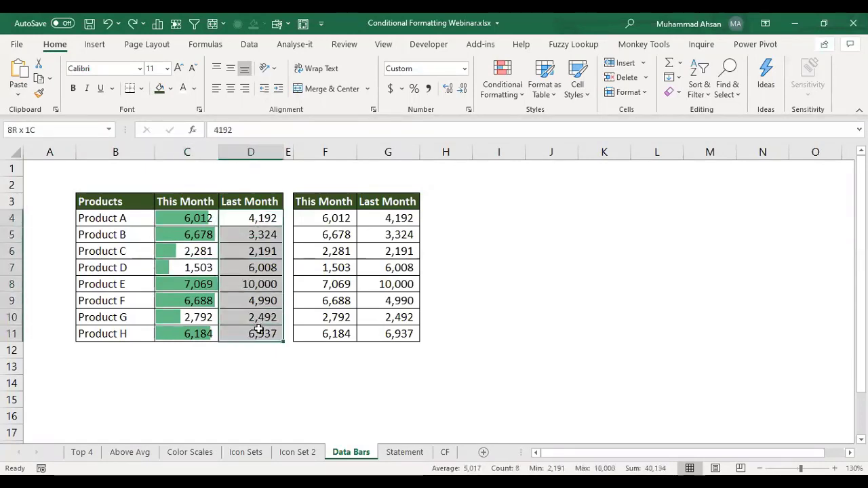
left_click(499, 93)
mouse_move(531, 183)
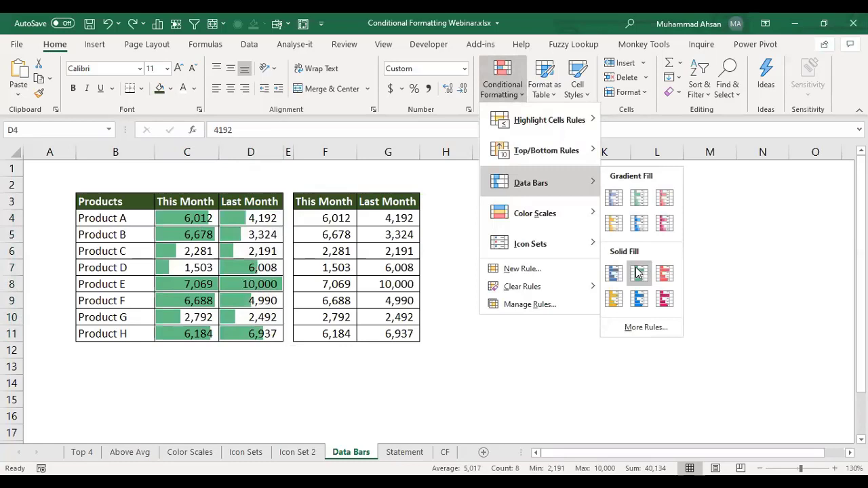
left_click(637, 272)
left_click(275, 252)
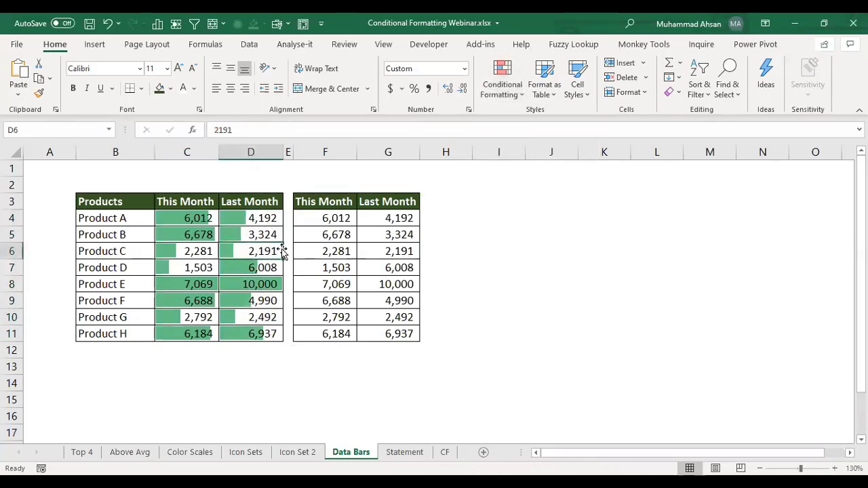
Step: Examine the Last Month data bars in D4:D11, comparing each product's bar length with Product E's in D8
left_click(260, 283)
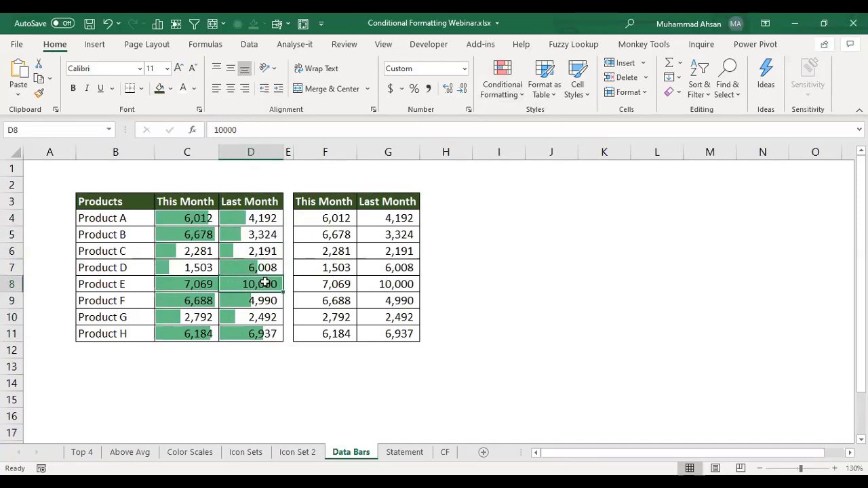
left_click(262, 218)
left_click(267, 250)
left_click(259, 267)
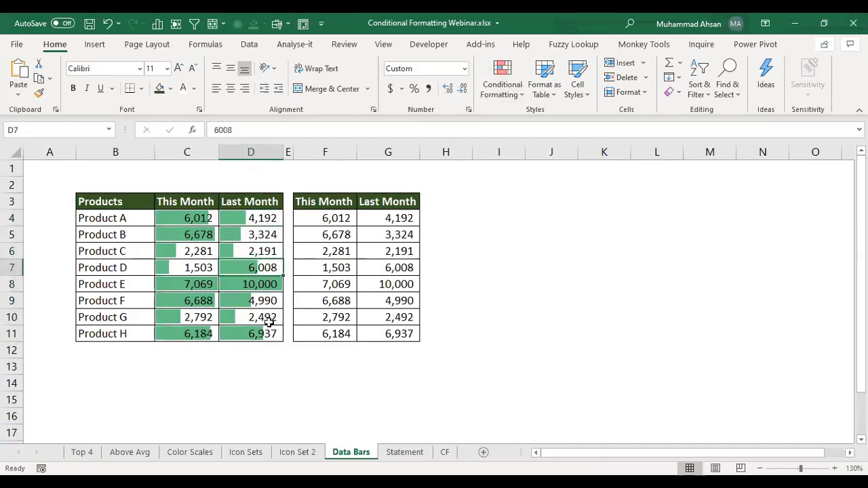
left_click(264, 303)
left_click(265, 317)
left_click(264, 333)
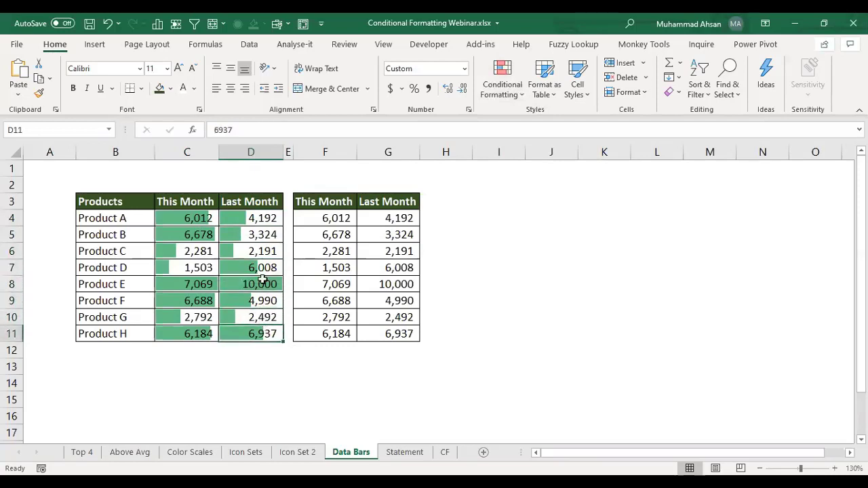
Step: Try 20000 as Product A's Last Month value in D4 to check how the bars rescale, and undo the change
left_click(258, 230)
left_click(261, 220)
type("20000")
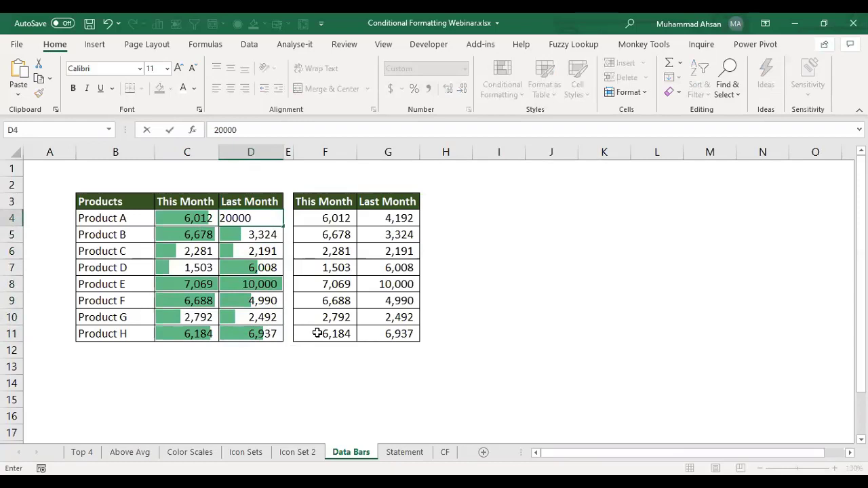
key("Return")
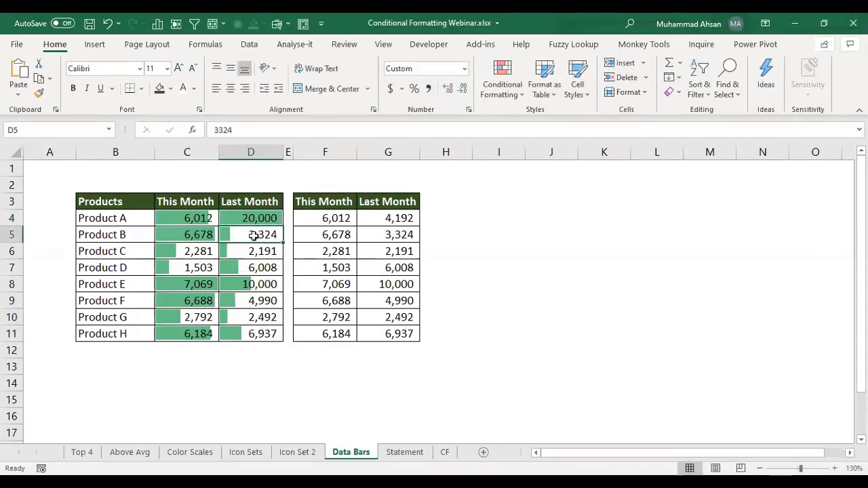
key("ctrl+z")
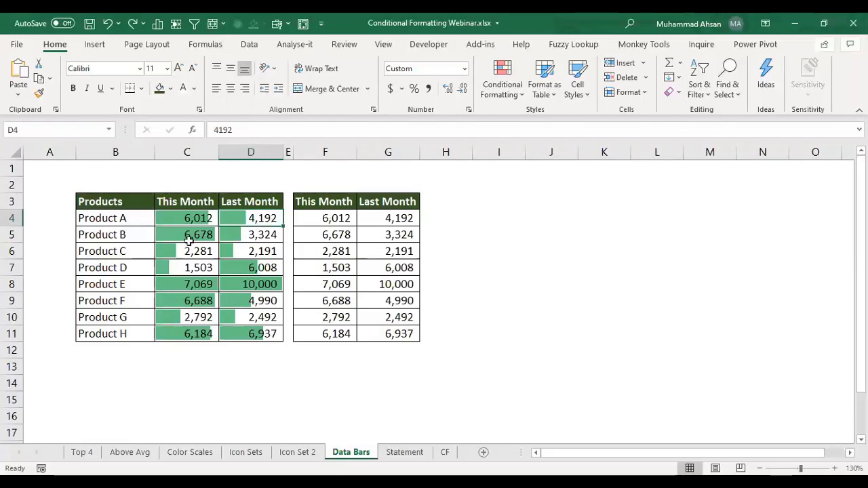
Step: Compare the separately applied data bars of the This Month range C4:C11 and the Last Month range D4:D11
left_click(184, 218)
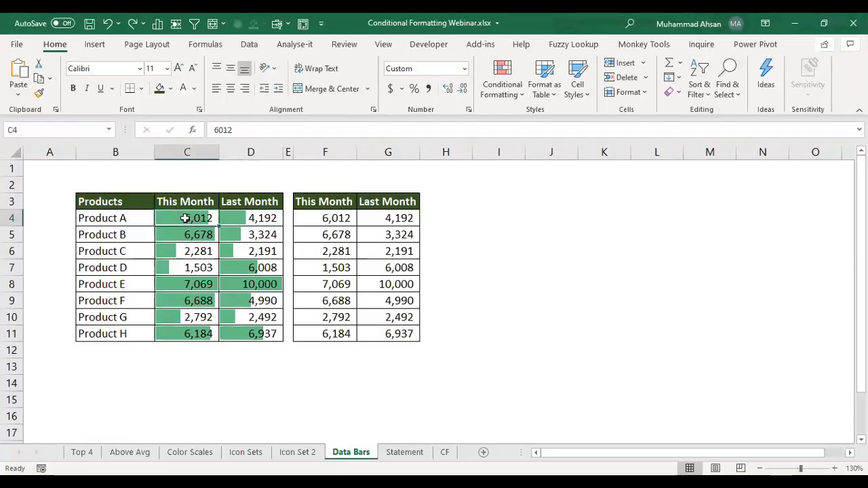
left_click(184, 333, "shift")
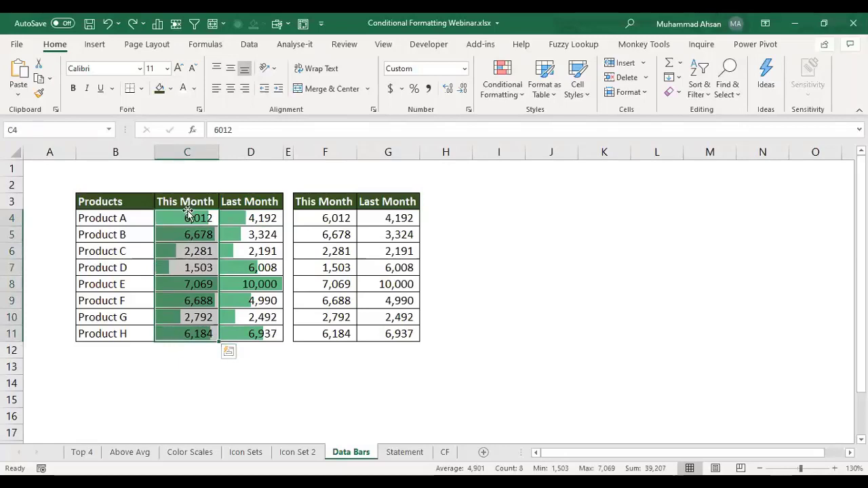
left_click(251, 218)
left_click_drag(252, 238, 251, 331)
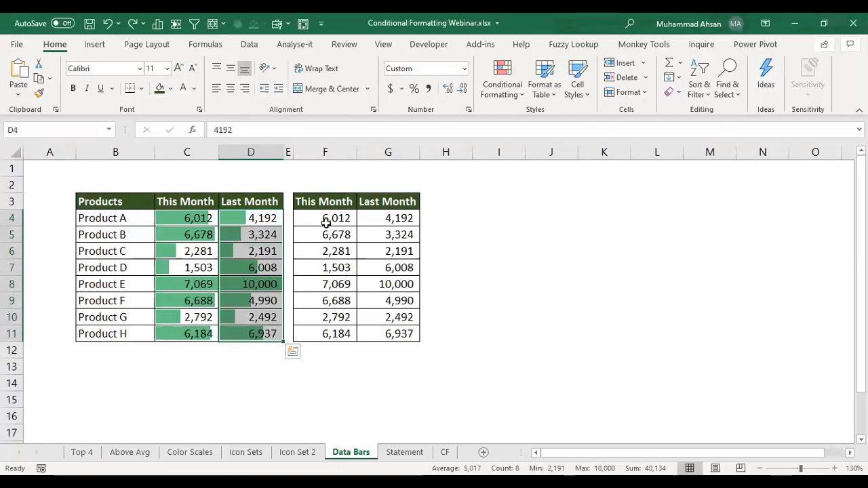
Step: Apply solid-fill green data bars to both months together across F4:G11 in the second table
left_click_drag(329, 219, 396, 327)
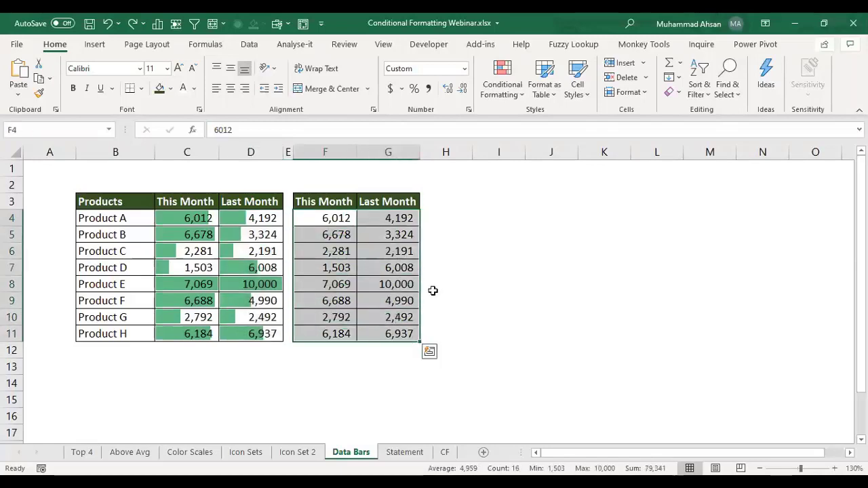
left_click(516, 101)
left_click(564, 183)
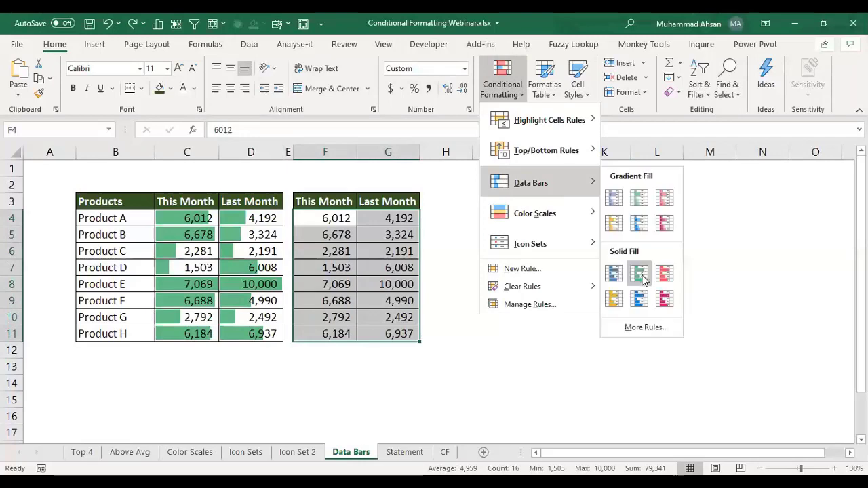
left_click(641, 275)
left_click(405, 269)
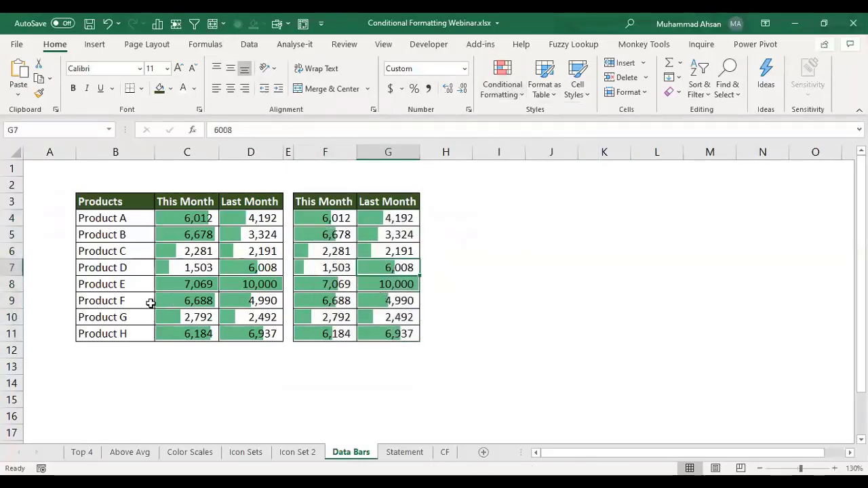
Step: Compare Product E's data bar in C8 with its bars in F8 and G8, where both months share one rule
left_click(187, 285)
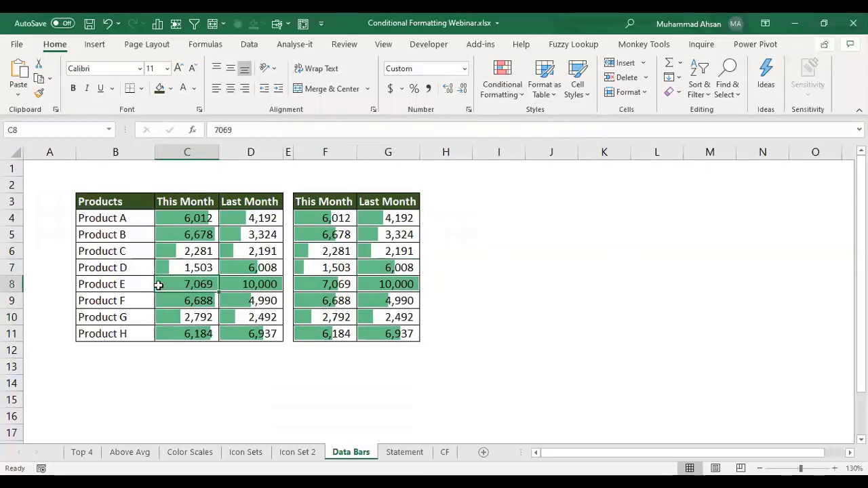
left_click(328, 286)
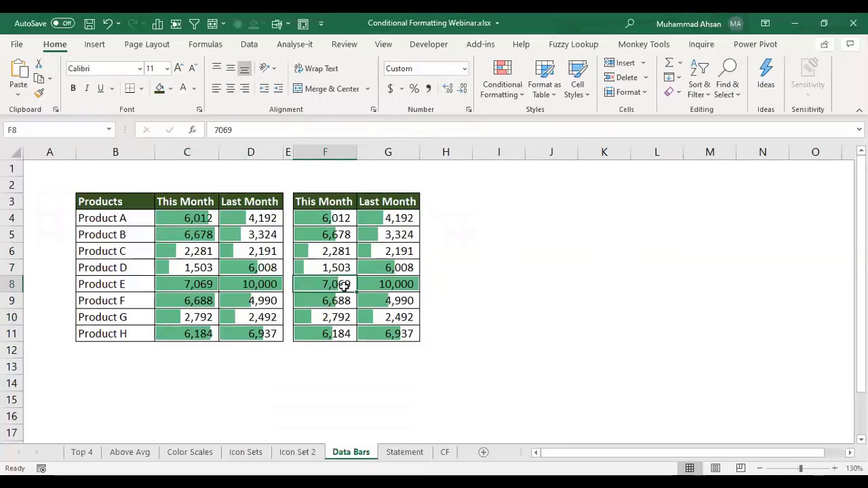
left_click_drag(341, 220, 400, 336)
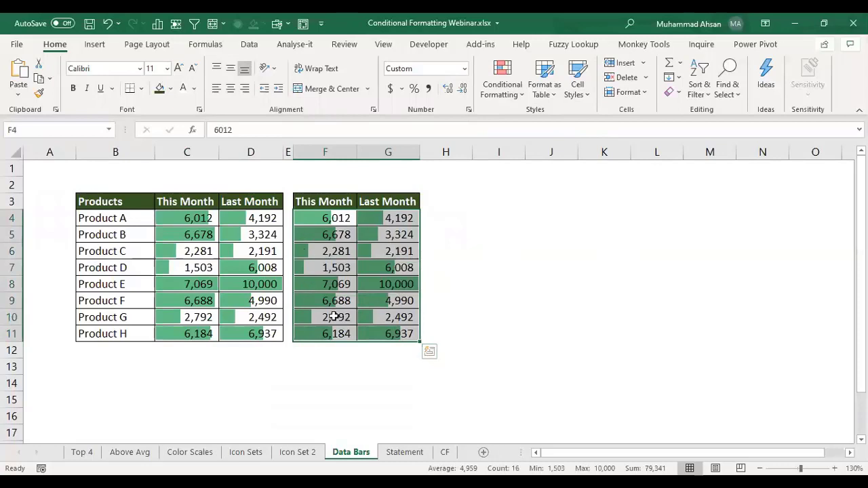
left_click(392, 285)
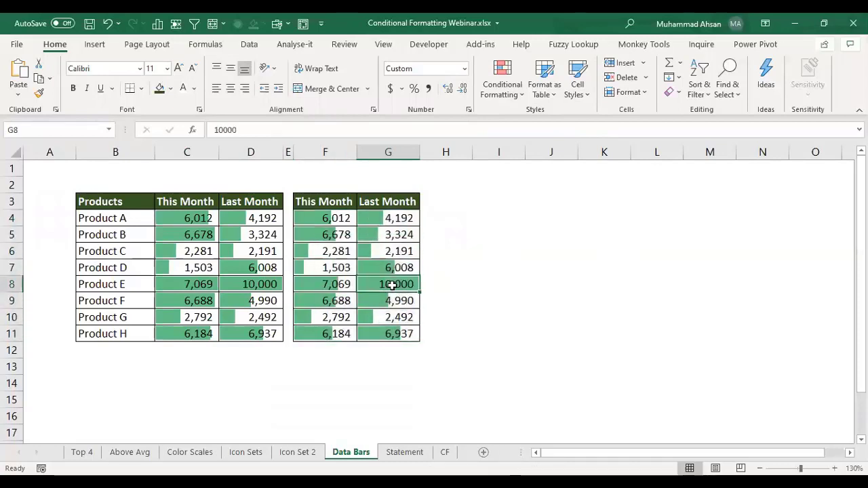
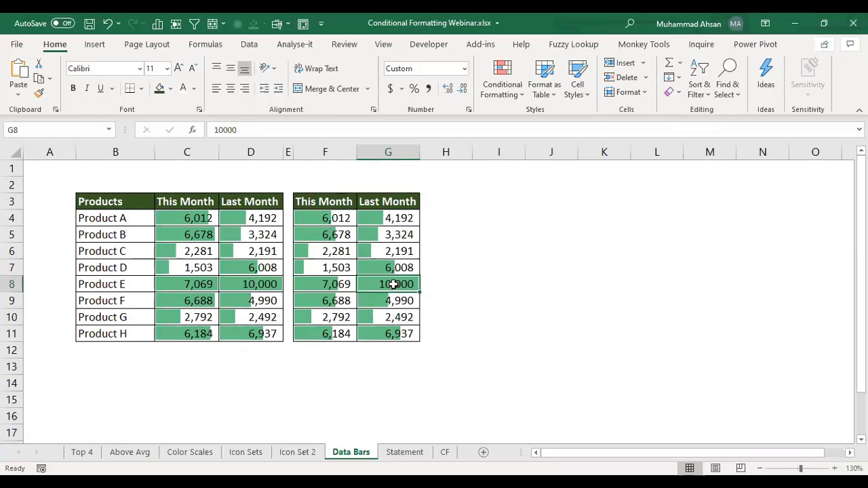
left_click(392, 256)
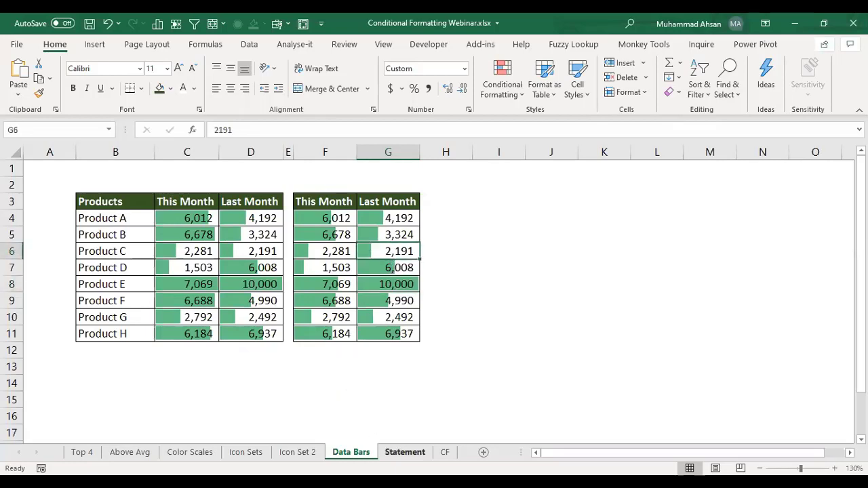
Step: Switch to the Statement sheet with the forecast scenarios
left_click(400, 452)
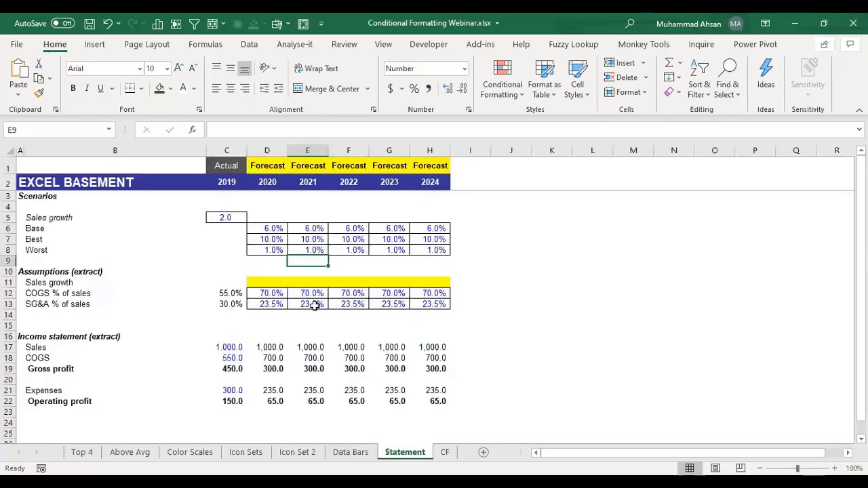
left_click(268, 263)
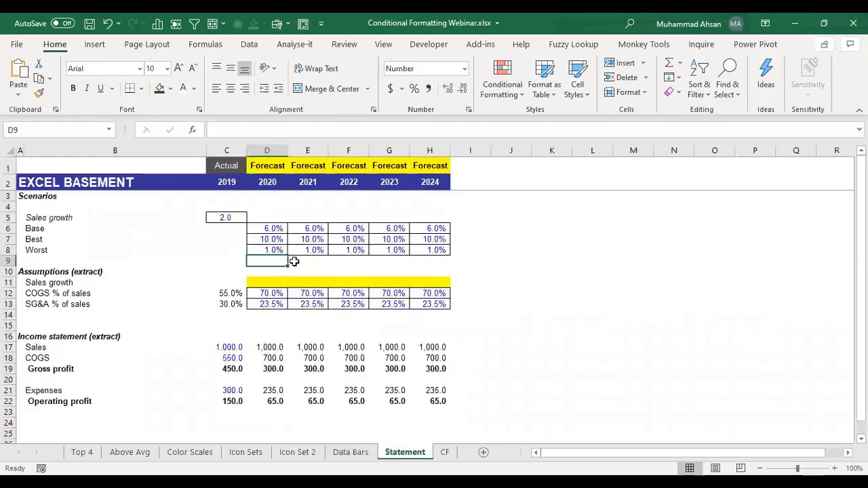
left_click(508, 261)
left_click(586, 215)
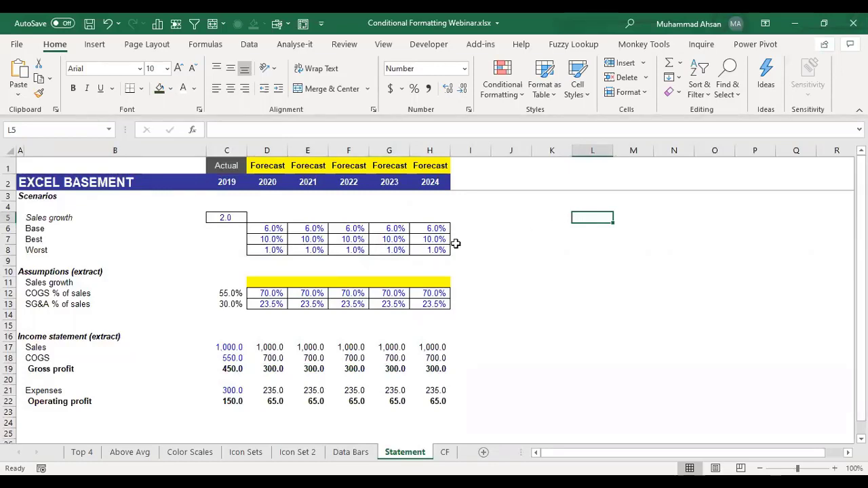
Step: Examine the Base, Best and Worst sales growth rates in D6:H8 and the Sales growth assumption row in D11:H11
left_click(280, 282)
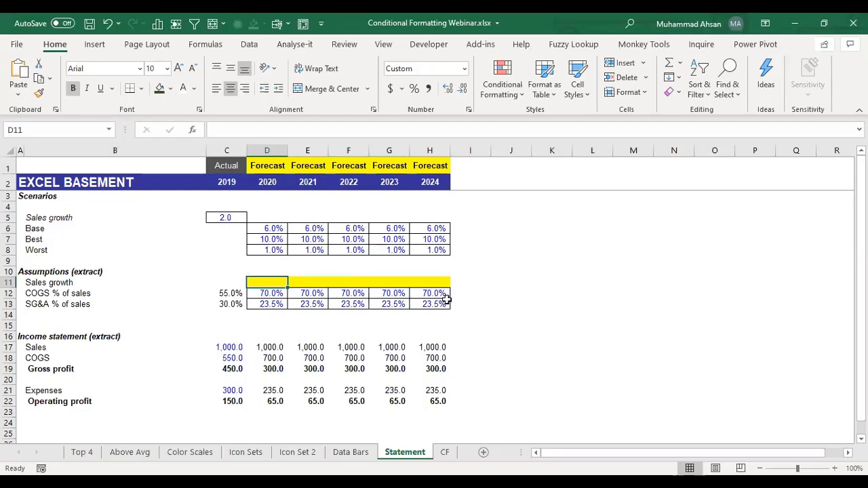
left_click(81, 232)
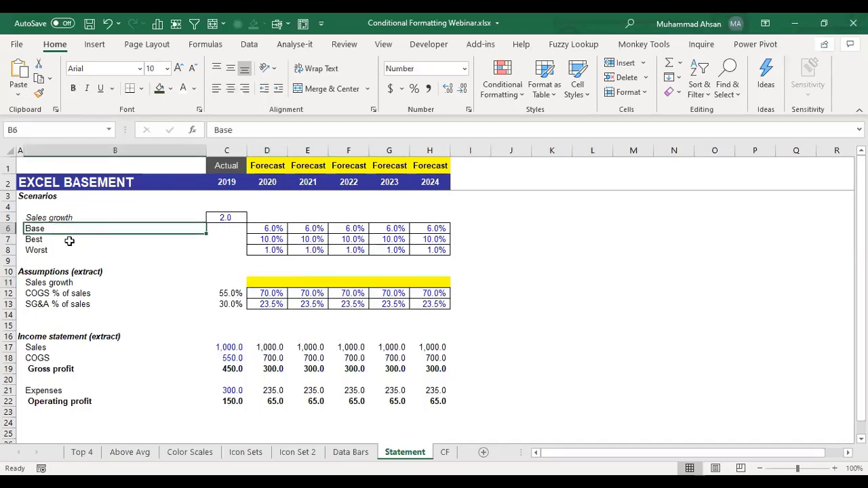
left_click(69, 241)
left_click(117, 250)
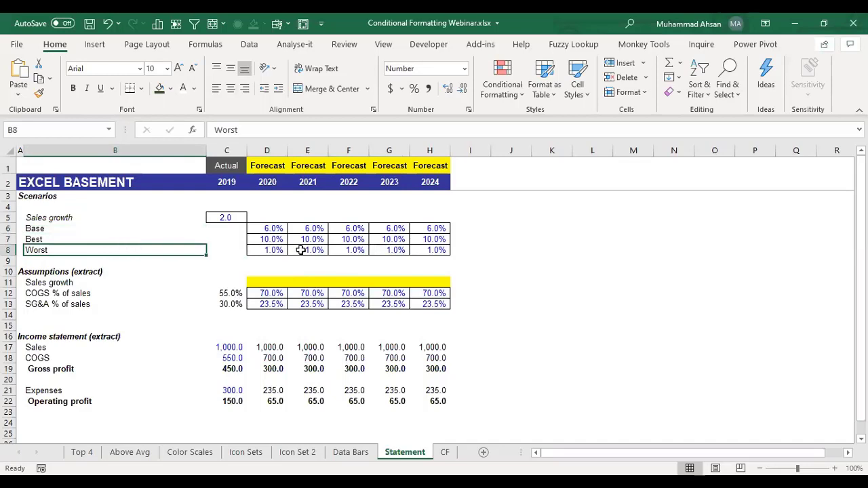
left_click_drag(262, 229, 491, 227)
left_click(72, 232)
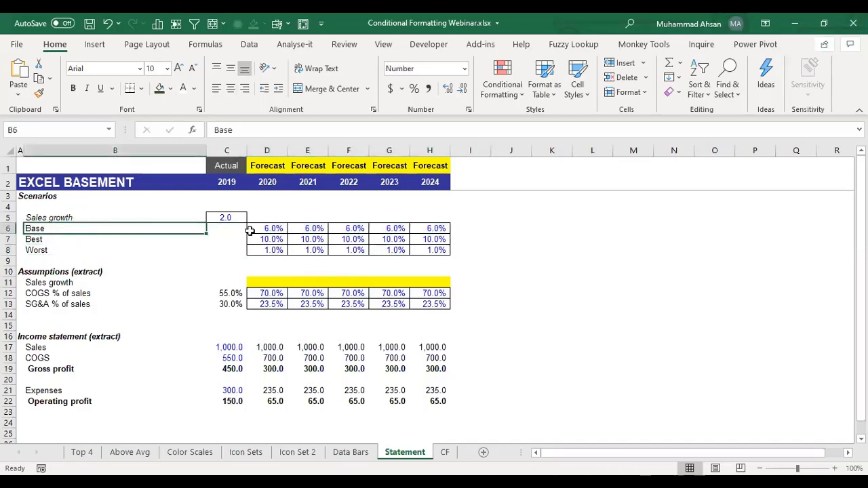
left_click_drag(251, 239, 438, 239)
left_click(82, 236)
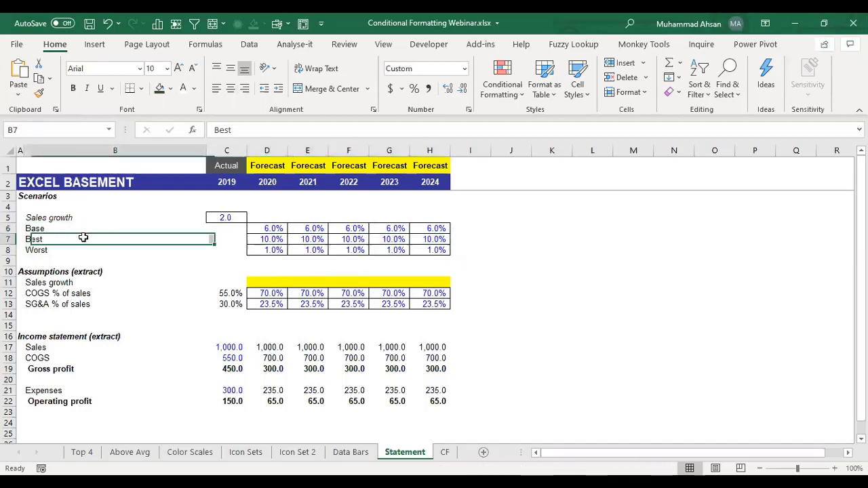
left_click_drag(271, 249, 422, 249)
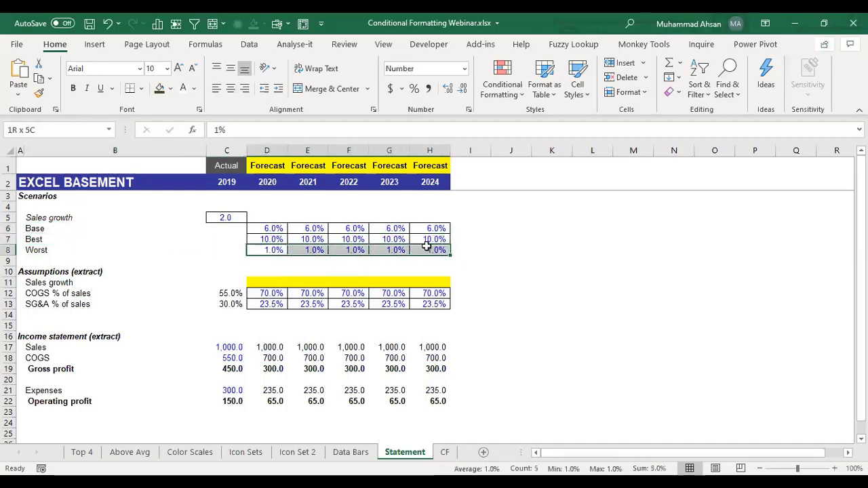
left_click(171, 249)
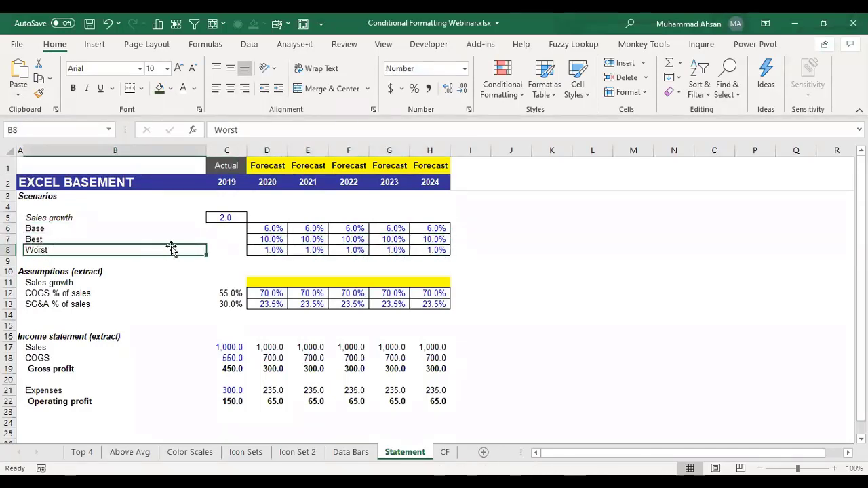
left_click(272, 283)
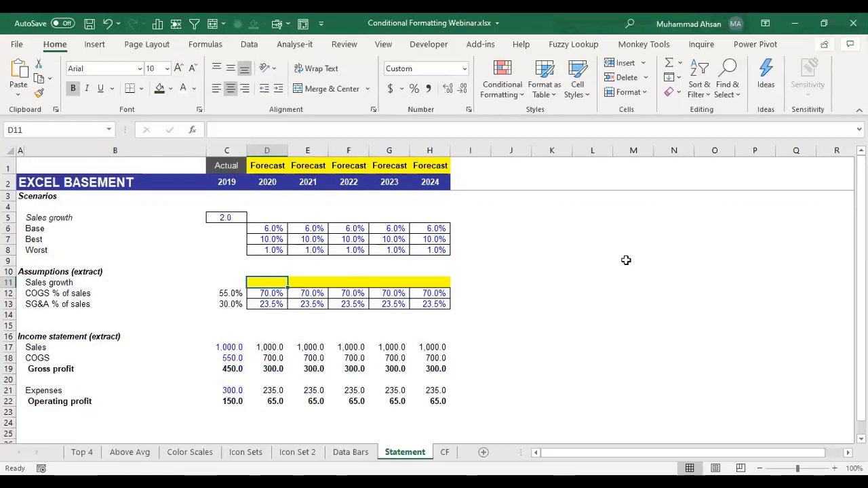
left_click(434, 240)
left_click_drag(434, 240, 81, 251)
Step: Insert a form-control combo box across D3:E4, above the 2020 and 2021 scenario growth rates
left_click(521, 261)
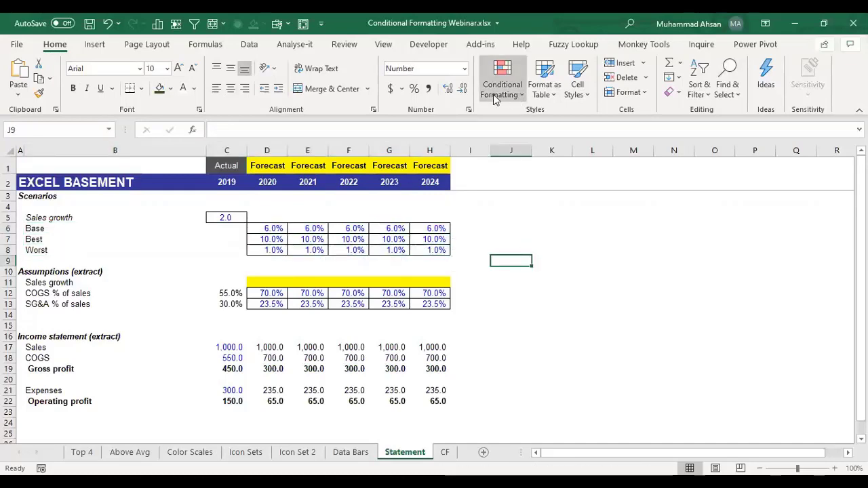
left_click(429, 46)
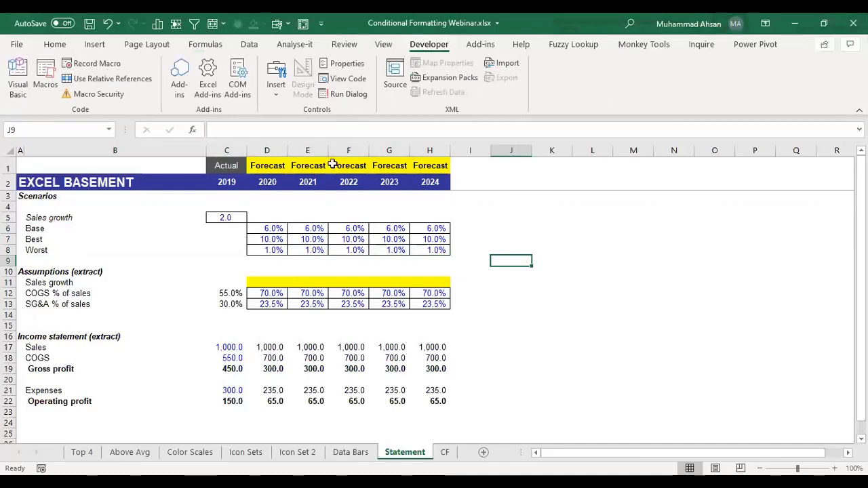
left_click(273, 88)
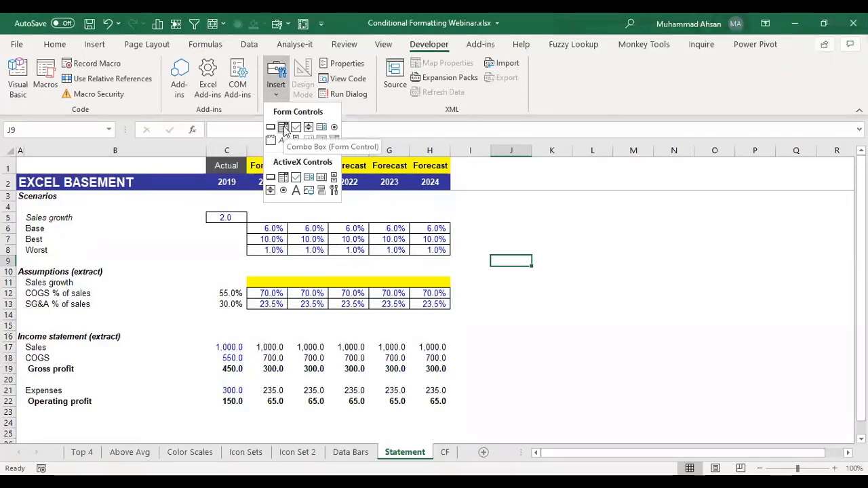
left_click(283, 128)
left_click_drag(265, 198, 327, 214)
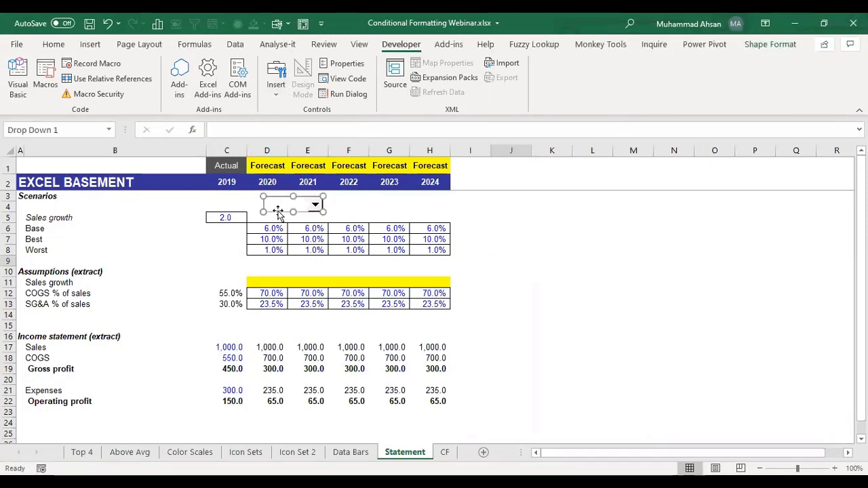
left_click(347, 208)
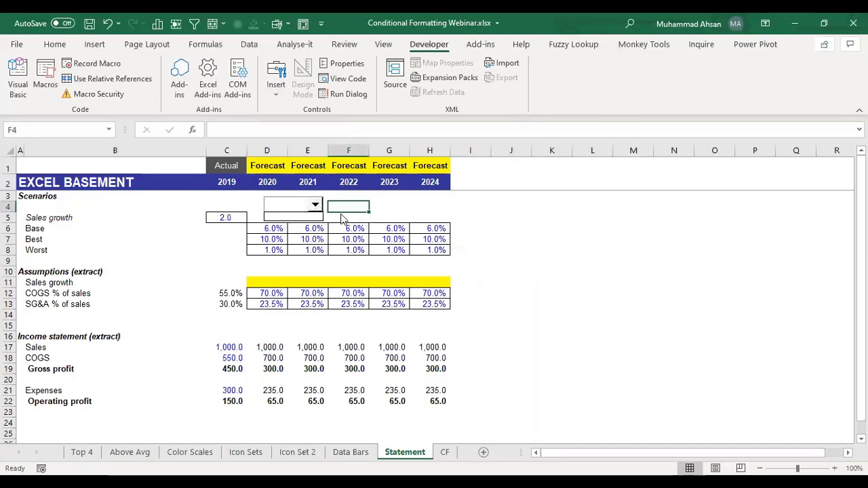
Step: Set the combo box's input range to the Base, Best and Worst labels in $B$6:$B$8
left_click(296, 204, "ctrl")
right_click(296, 205)
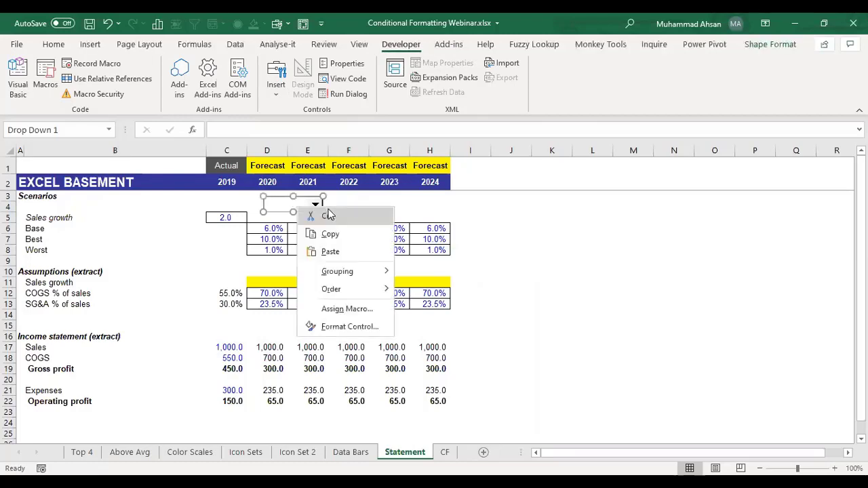
left_click(343, 327)
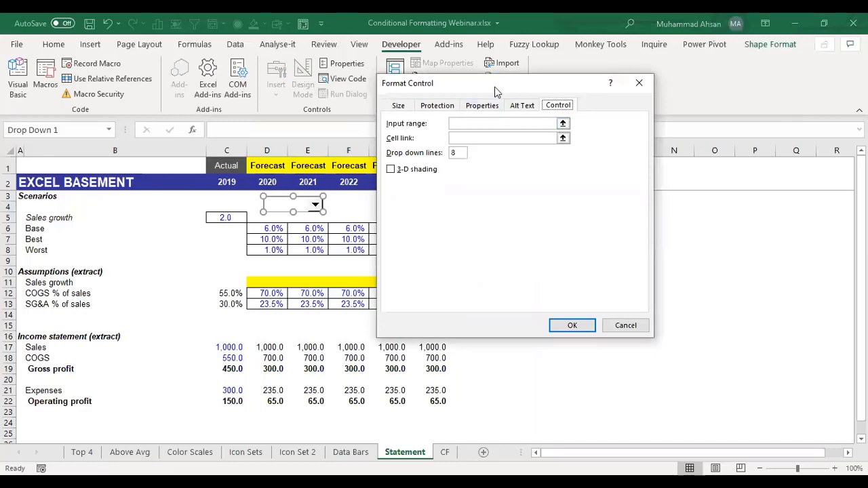
left_click_drag(496, 91, 411, 157)
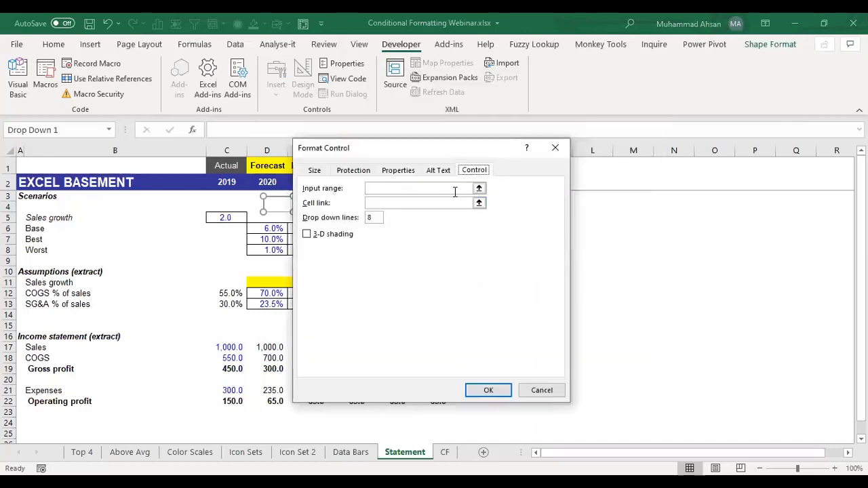
left_click(478, 188)
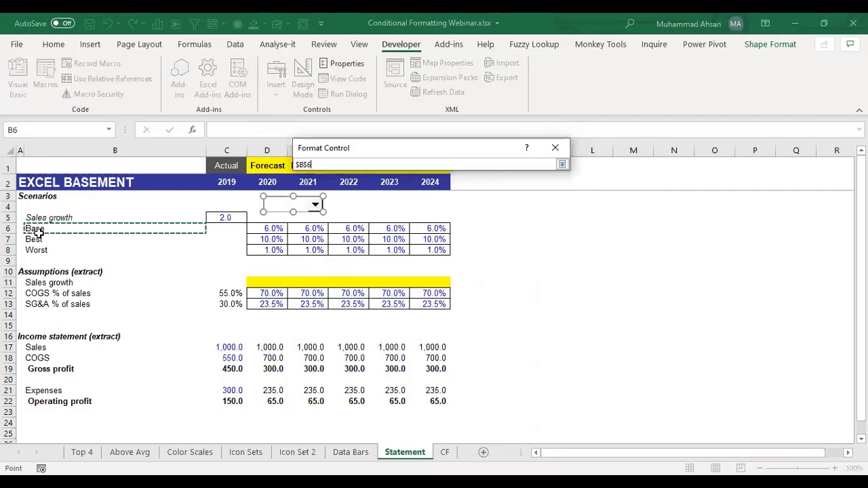
left_click_drag(37, 231, 38, 249)
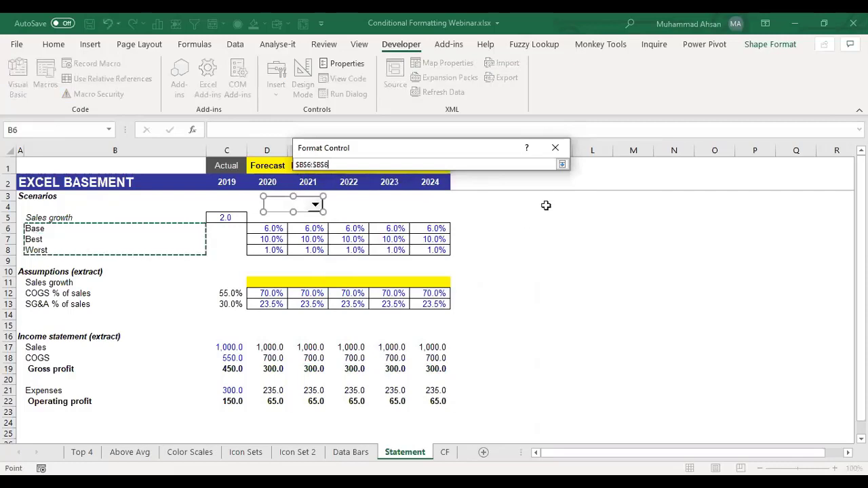
left_click(562, 166)
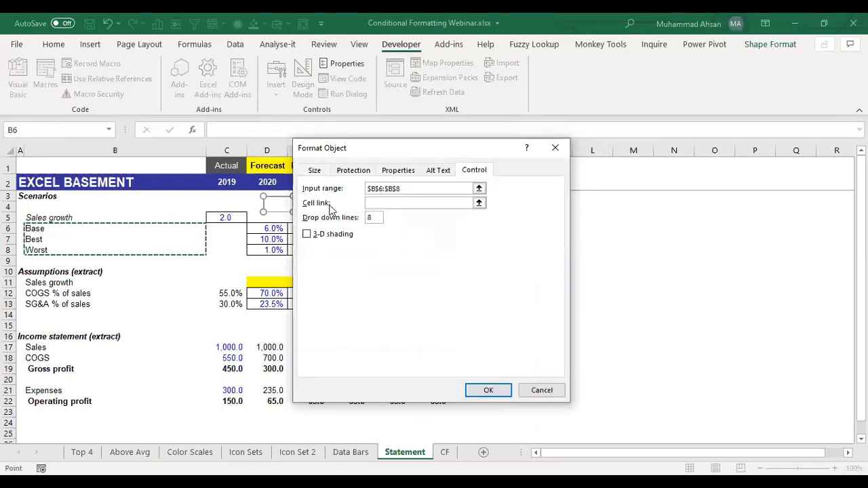
Step: Link the combo box to the Sales growth selector cell $C$5 and apply the control settings
left_click(480, 204)
left_click(480, 205)
left_click(227, 217)
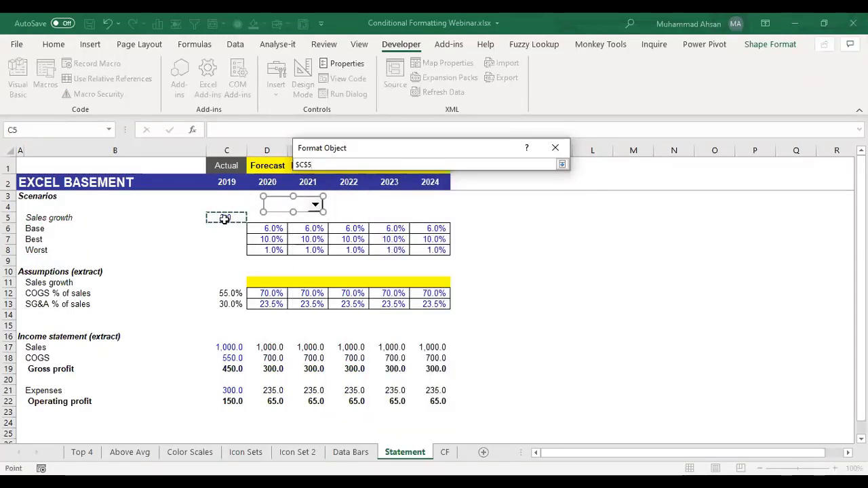
left_click(560, 163)
left_click(495, 390)
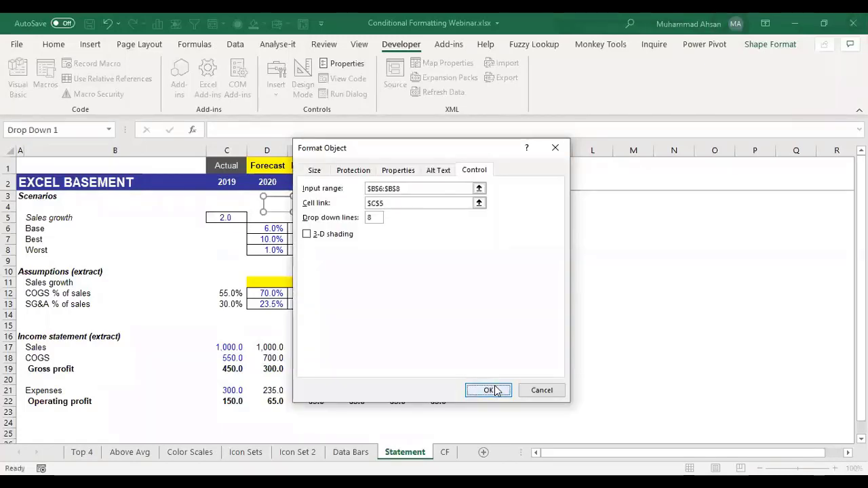
Step: Test the combo box with Best, Base and Worst, leaving Worst selected, and check linked cell C5
left_click(332, 206)
left_click(315, 211)
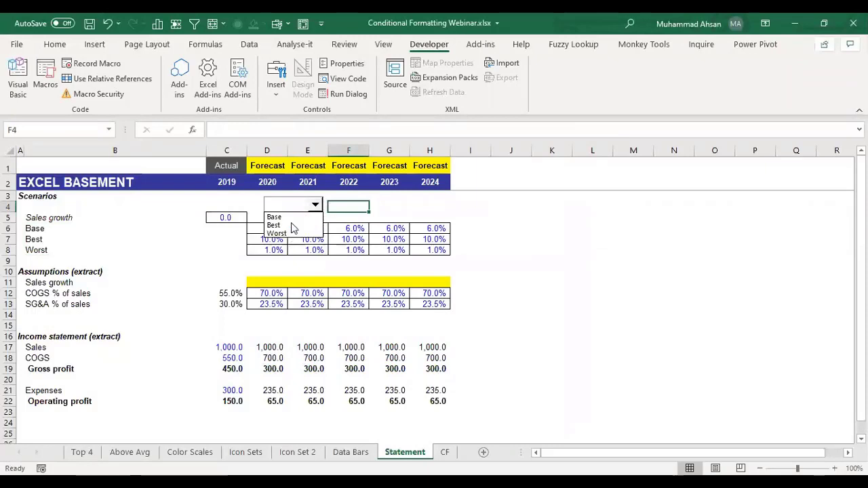
left_click(308, 216)
left_click(316, 206)
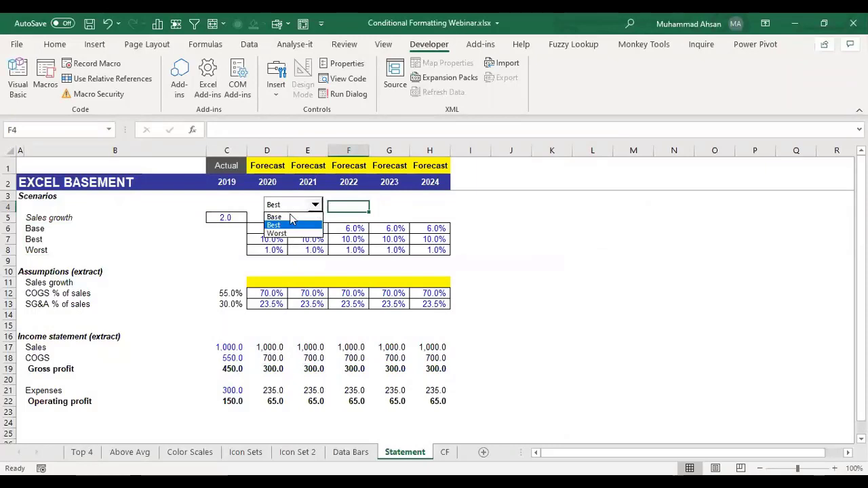
left_click(292, 217)
left_click(316, 207)
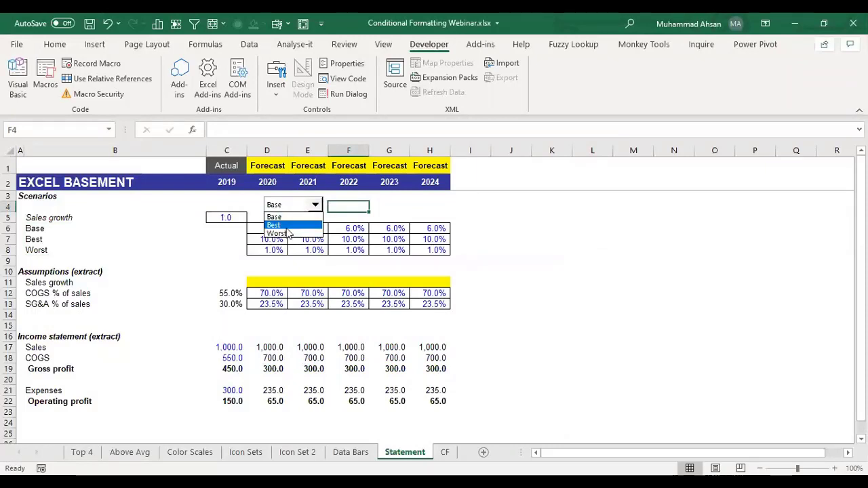
left_click(275, 233)
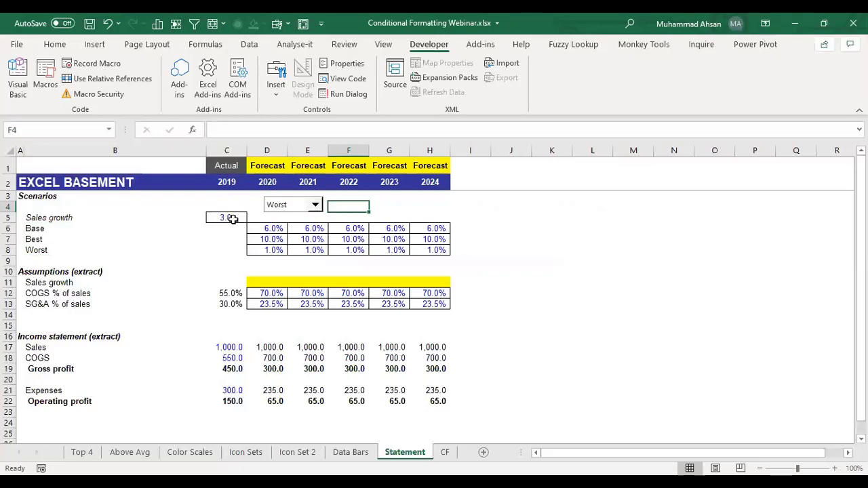
left_click(233, 218)
Step: Begin a CHOOSE formula in the 2020 Sales growth cell D11 with absolute reference $C$5 as the index number
left_click(270, 284)
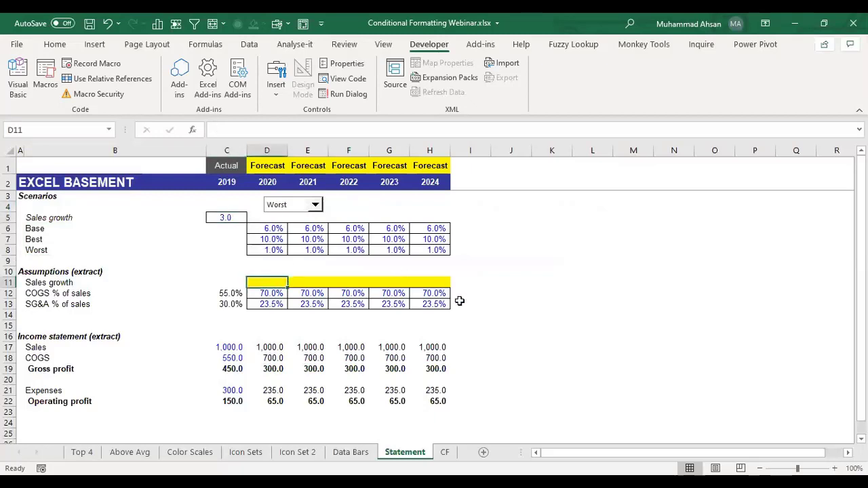
type("=C")
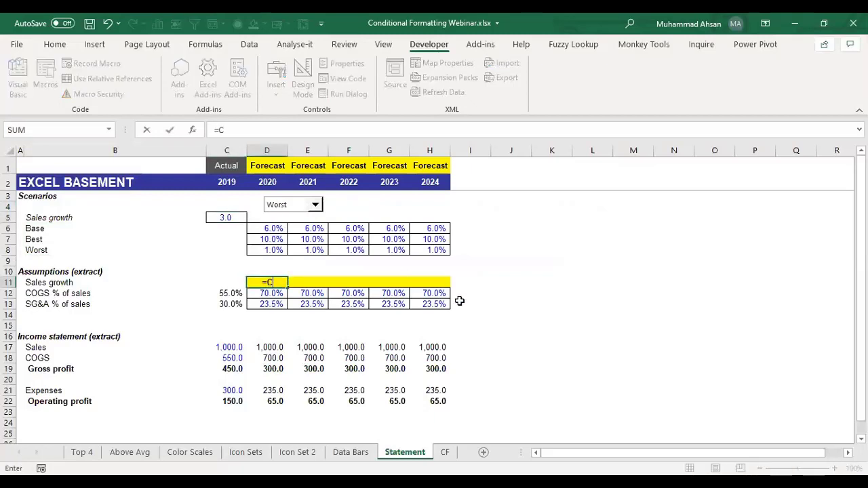
type("HOOSE(")
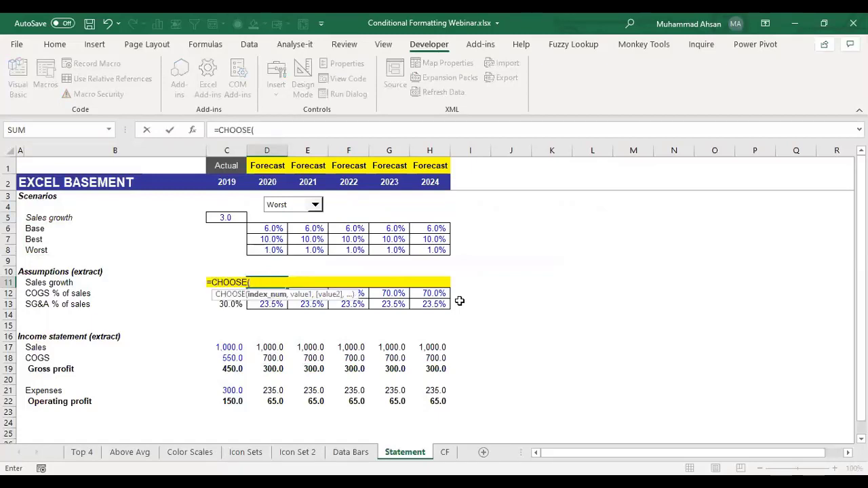
key("Up")
key("Up")
key("Up")
key("Up")
key("Up")
key("Up")
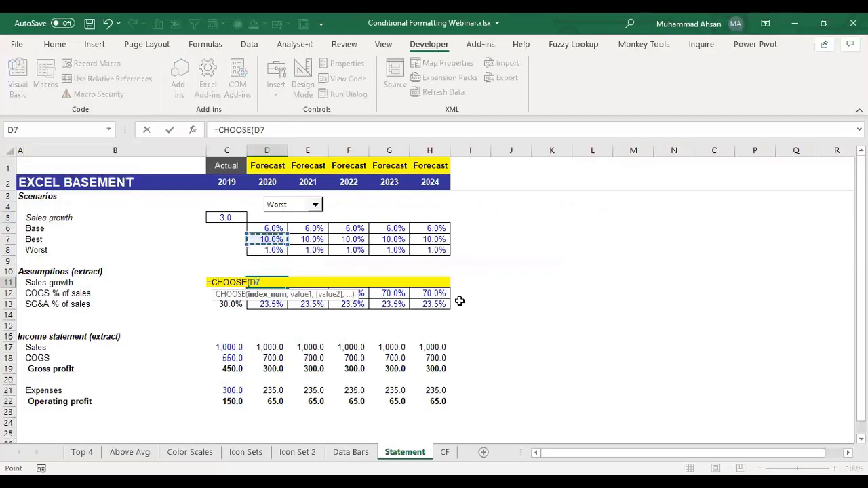
key("Left")
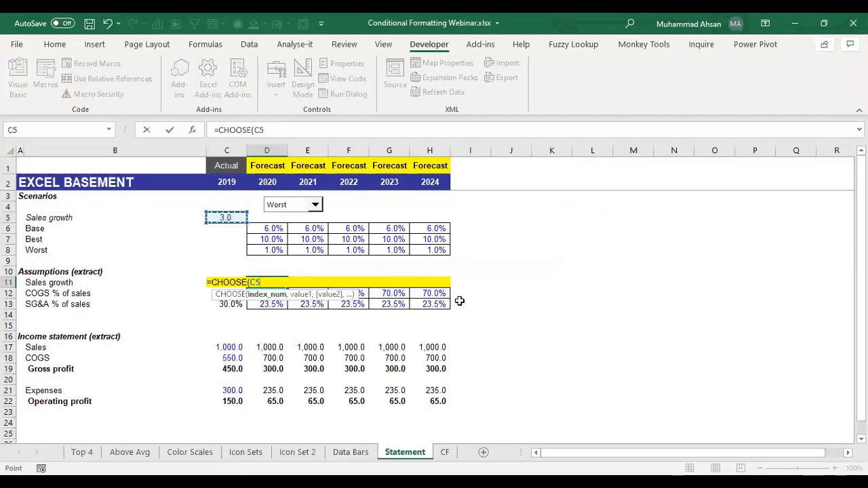
key("F4")
type(",")
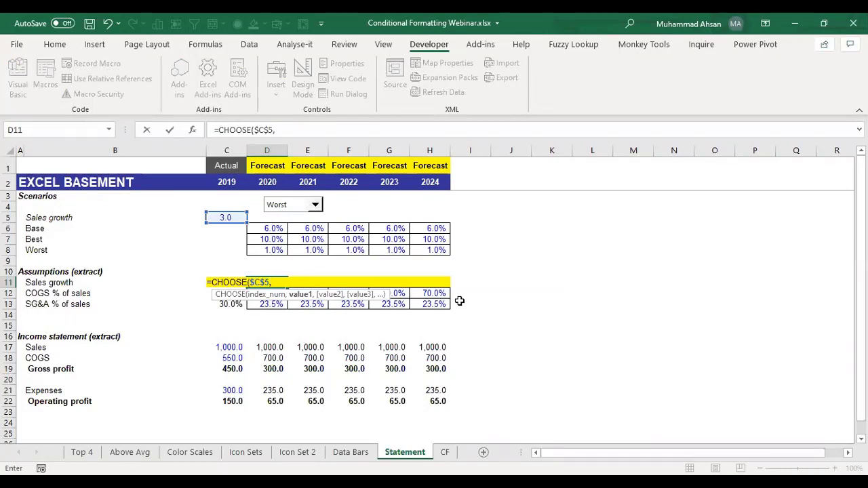
Step: Complete D11 as =CHOOSE($C$5,D6,D7,D8) and fill the formula across to H11
key("Up")
key("Up")
key("Up")
key("Up")
key("Up")
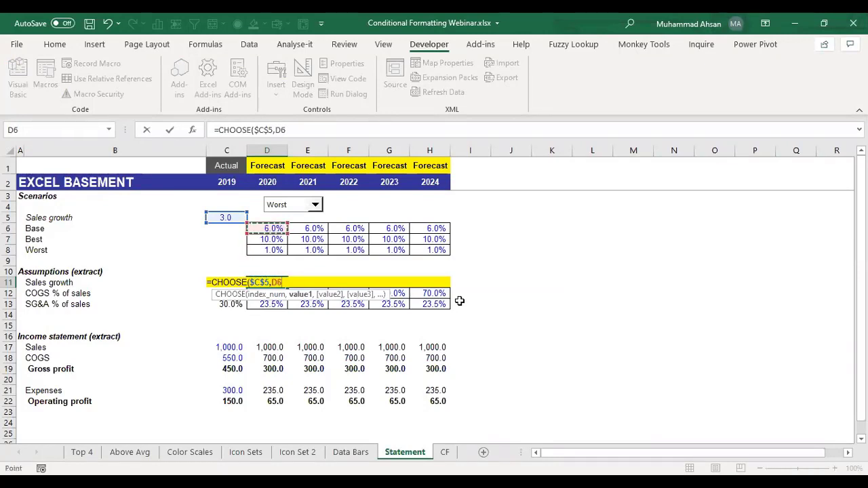
type(",")
key("Up")
key("Up")
key("Up")
key("Up")
type(",")
key("Up")
key("Up")
key("Up")
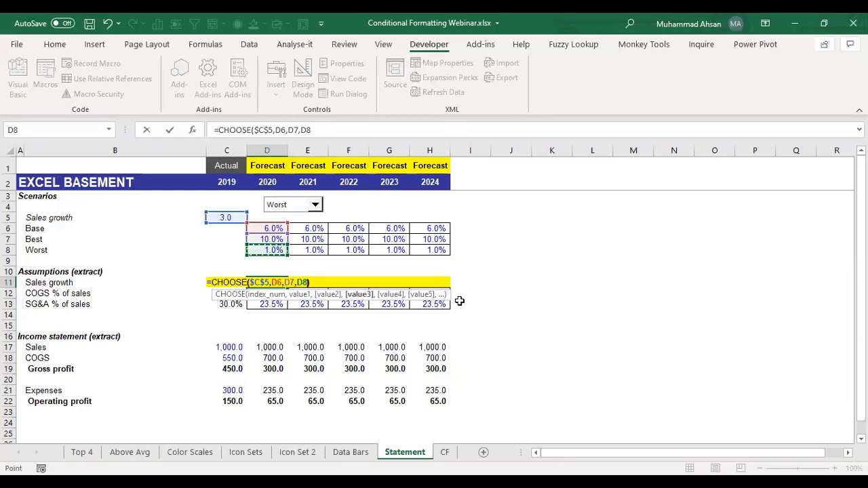
type(")")
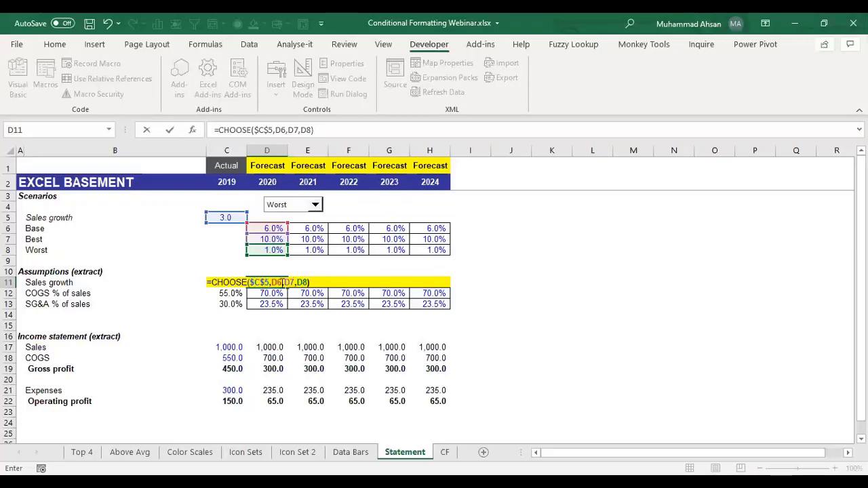
key("ctrl+Return")
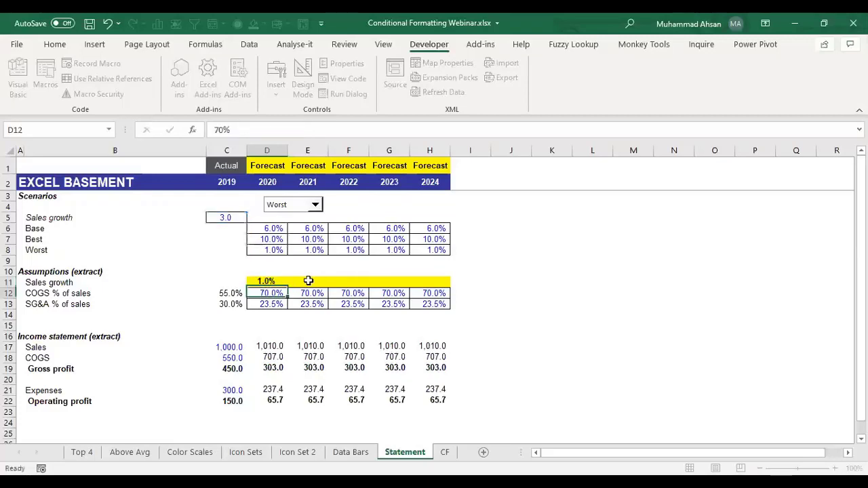
left_click_drag(289, 286, 450, 282)
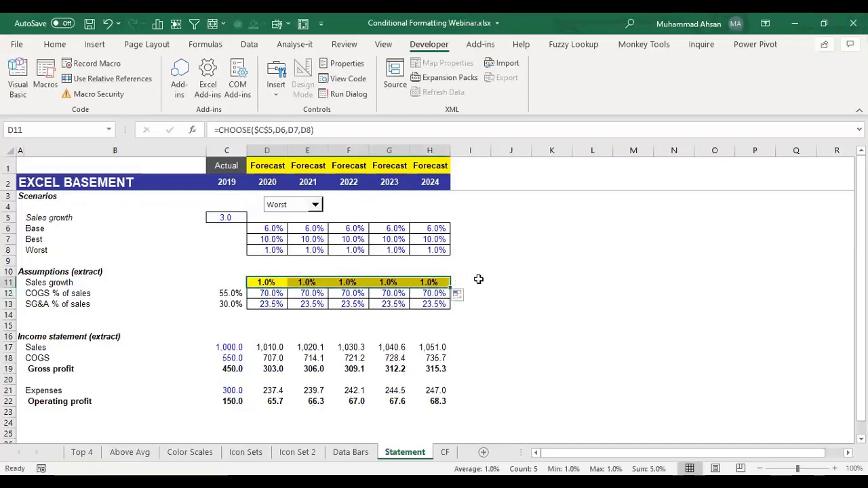
Step: Cycle the scenario combo box through Base, Best and Worst twice, comparing the sales growth row and income statement each time
left_click(330, 209)
left_click(315, 205)
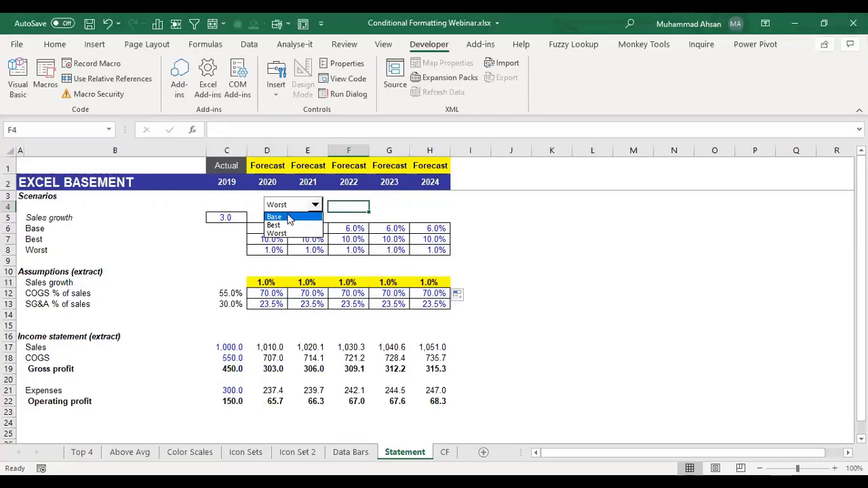
left_click(289, 217)
left_click(315, 204)
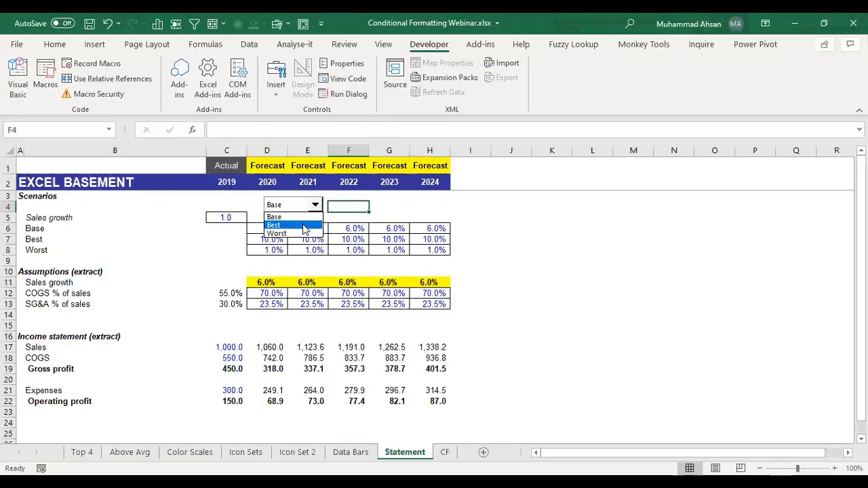
left_click(307, 224)
left_click(316, 205)
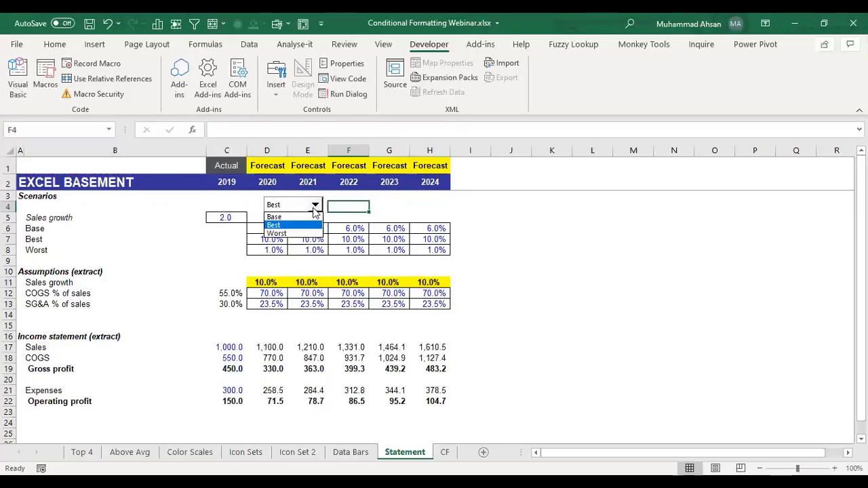
left_click(290, 233)
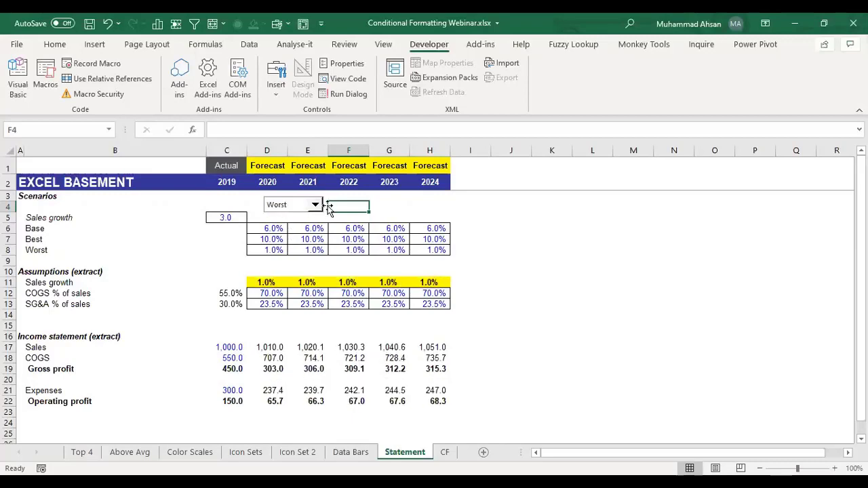
left_click(315, 206)
left_click(285, 217)
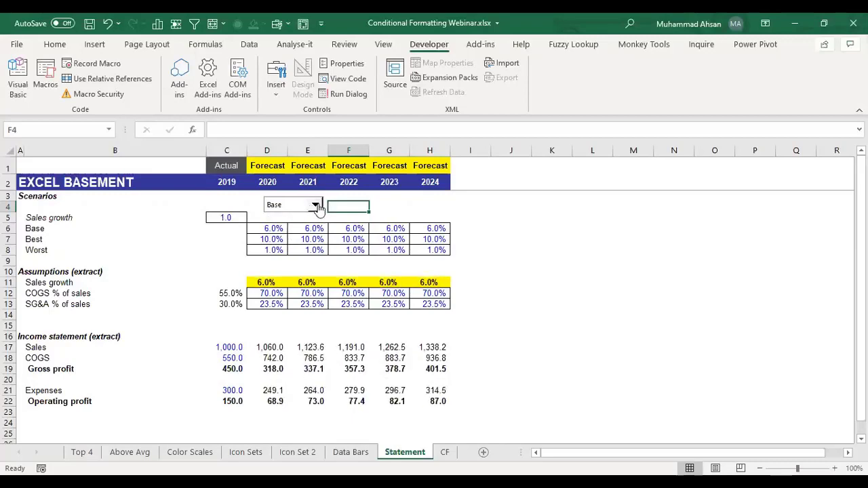
left_click(316, 206)
left_click(294, 226)
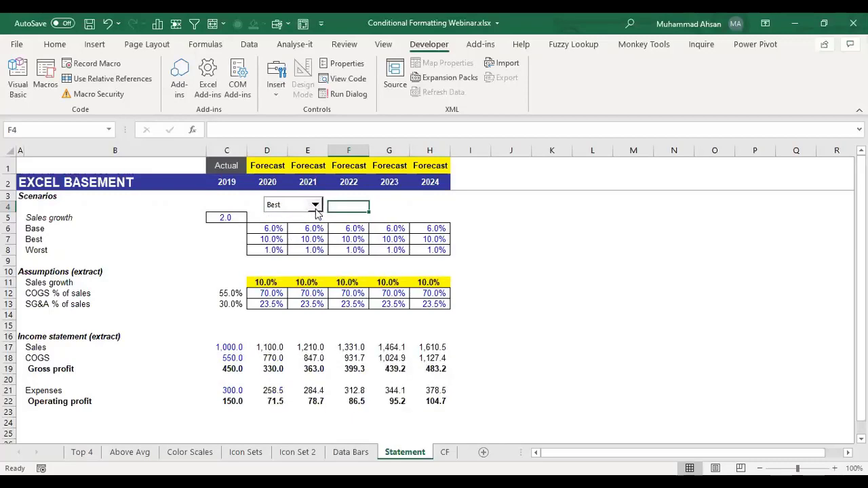
left_click(315, 207)
left_click(299, 235)
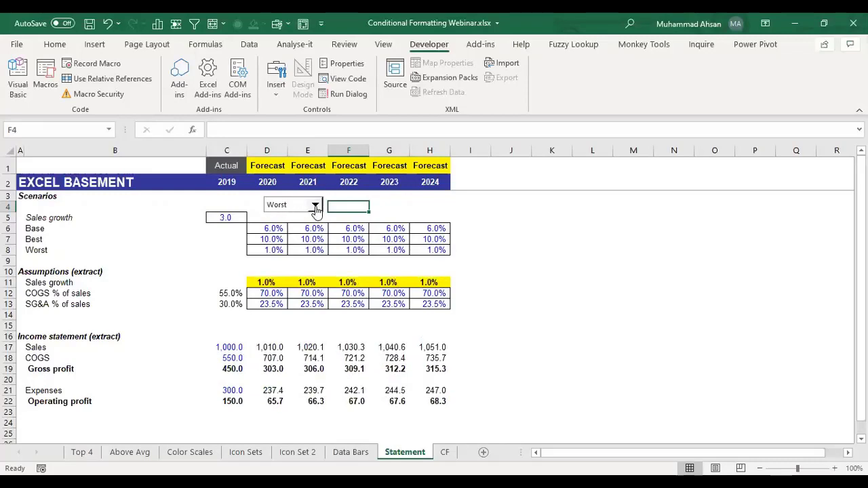
Step: Switch the scenario combo box to Best and then Base, and compare the Best scenario row with the forecast
left_click(315, 207)
left_click(292, 226)
left_click(315, 207)
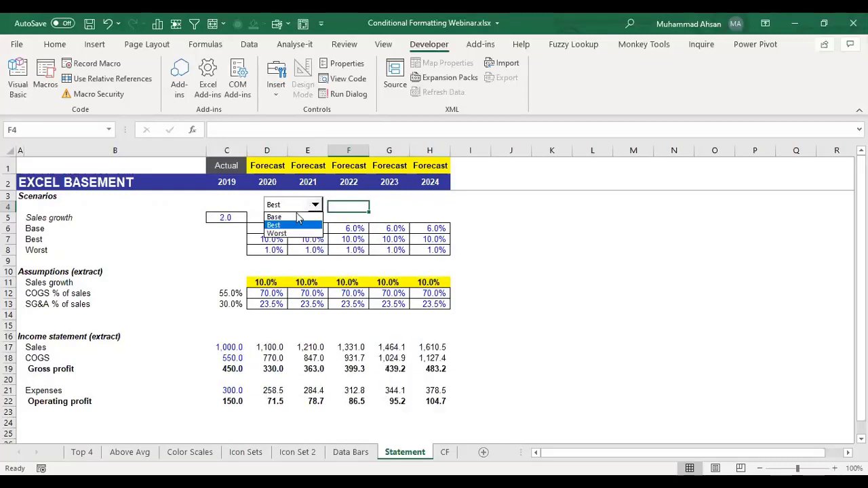
left_click(299, 217)
left_click(319, 240)
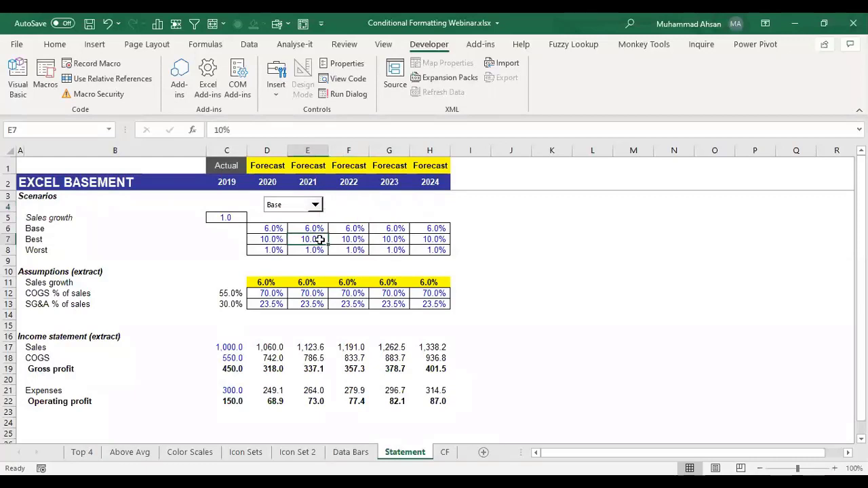
left_click_drag(33, 240, 432, 240)
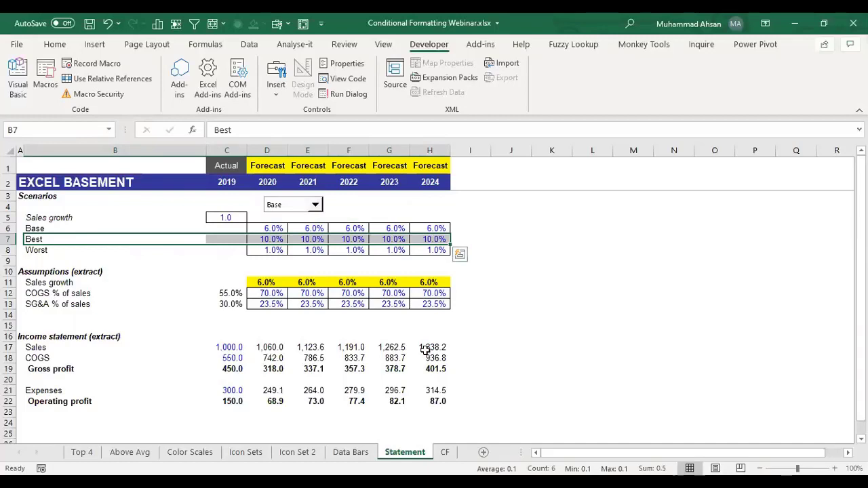
left_click(303, 239)
Step: Number the Base, Best and Worst scenarios 1, 2 and 3 in cells C6 to C8
left_click(234, 232)
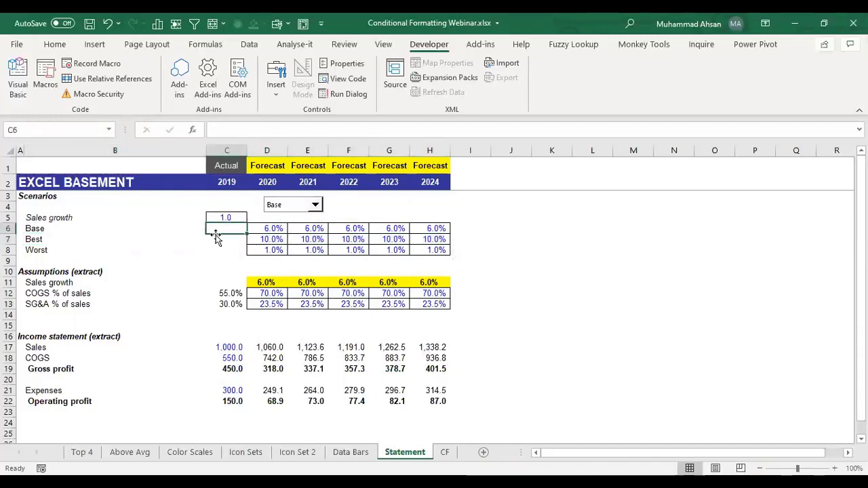
mouse_move(226, 228)
left_mouse_down()
mouse_move(227, 249)
mouse_move(226, 233)
left_mouse_up()
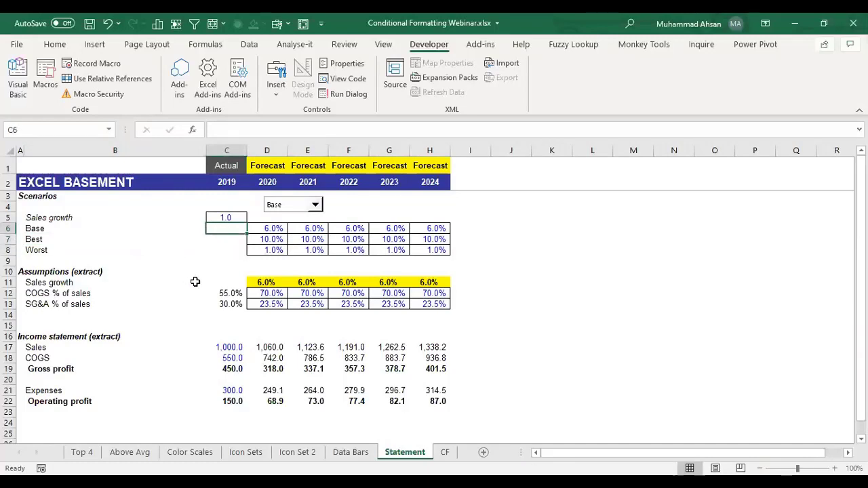
type("1")
key("Return")
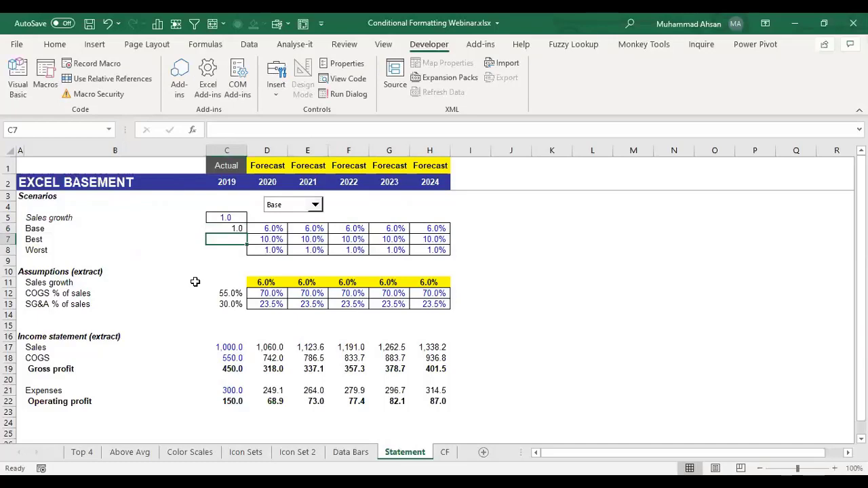
type("2")
key("Return")
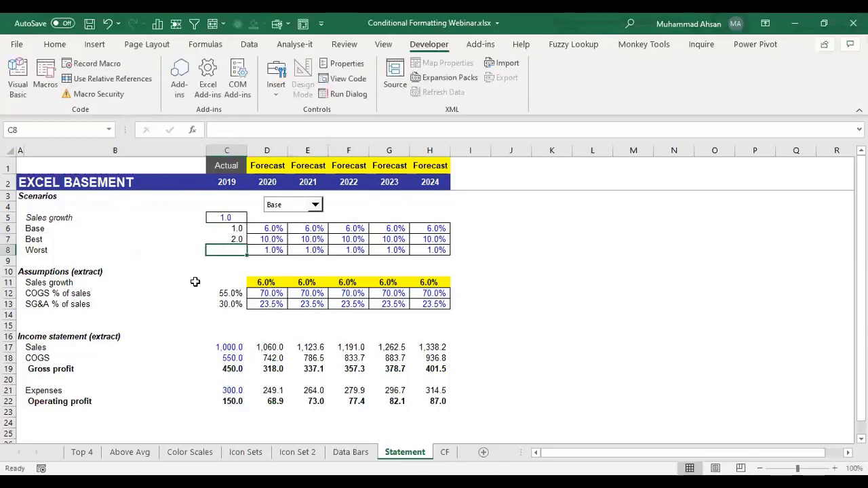
type("3")
key("Return")
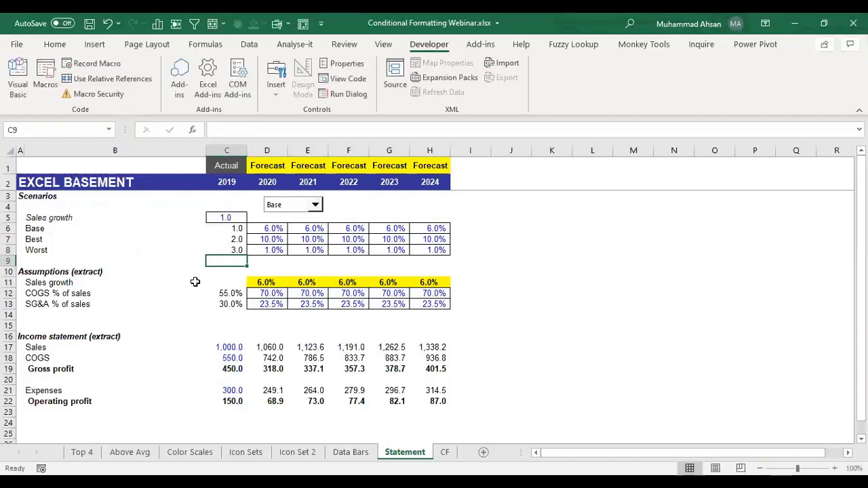
key("Up")
key("Up")
key("Up")
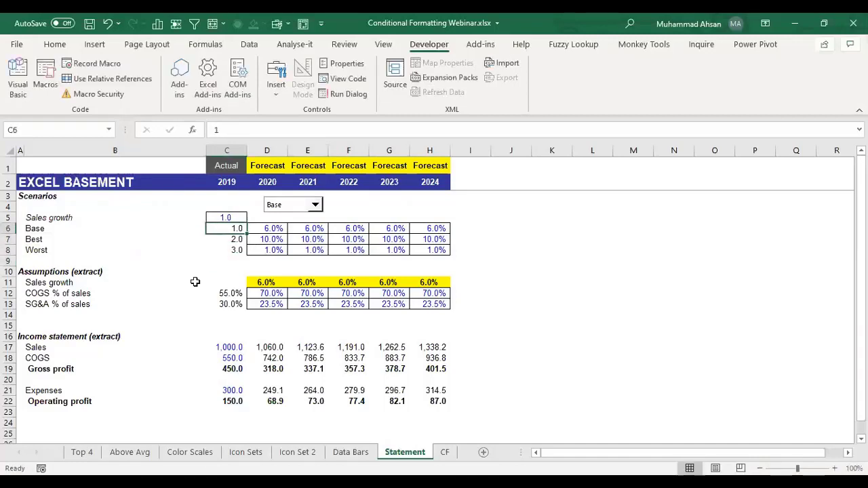
Step: Start a formula-based conditional formatting rule for the scenario range B6:H8
left_click_drag(74, 229, 426, 248)
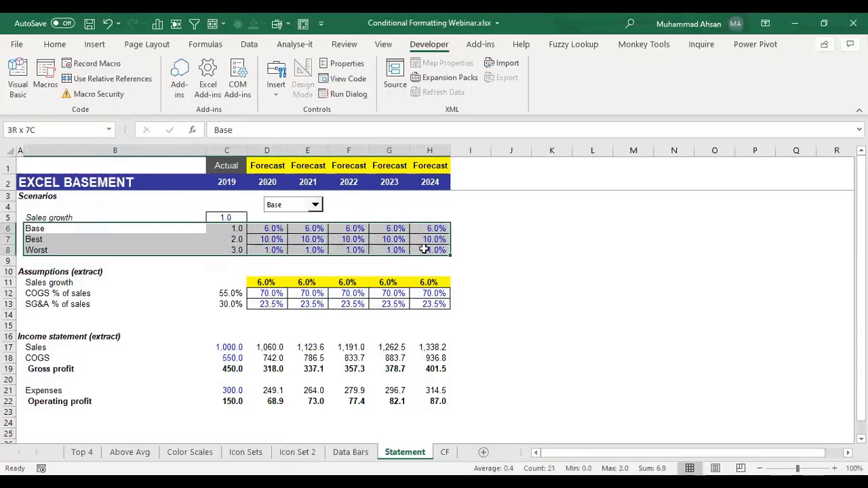
left_click(55, 44)
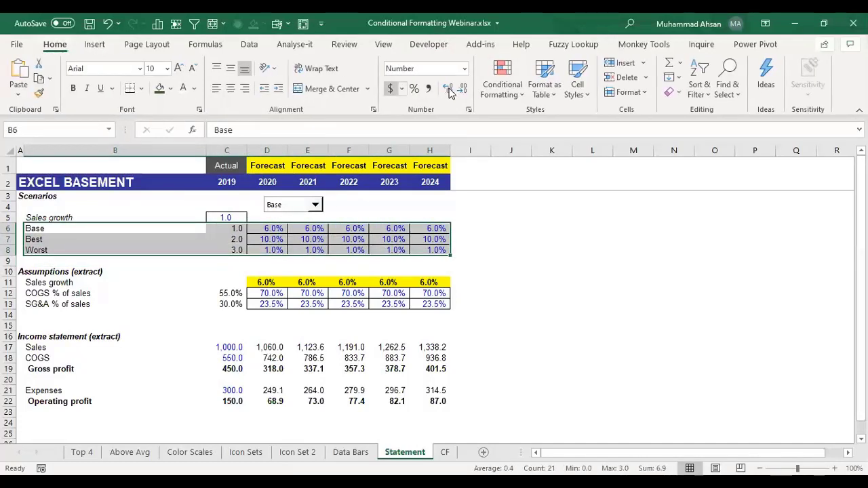
left_click(499, 94)
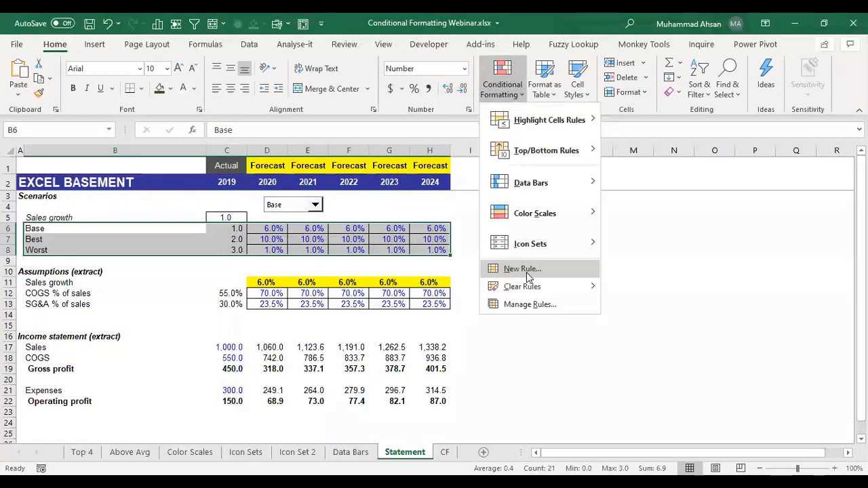
left_click(526, 270)
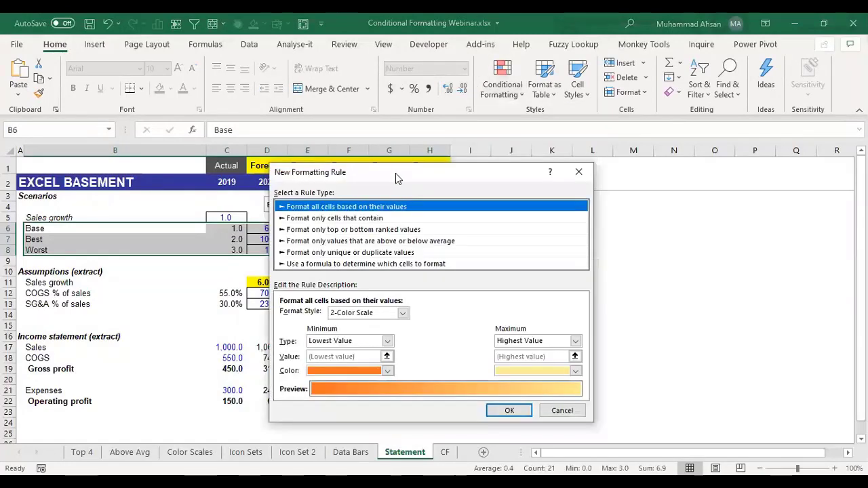
left_click_drag(396, 173, 543, 96)
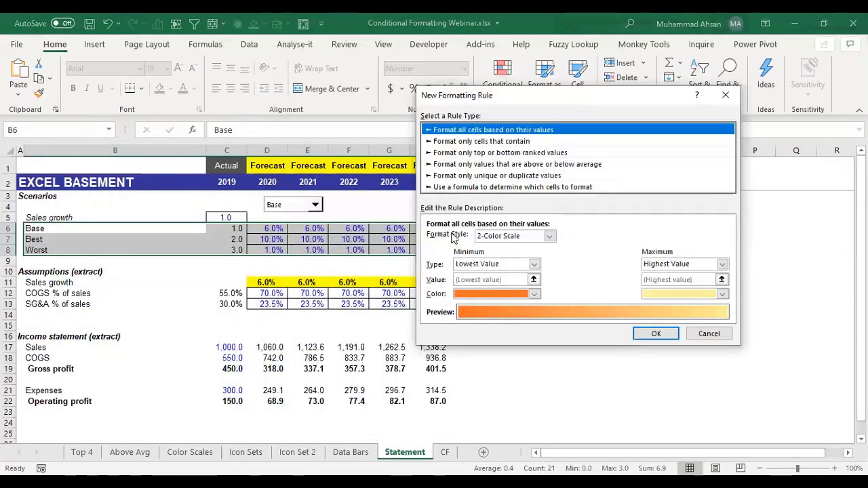
left_click(453, 186)
left_click(457, 239)
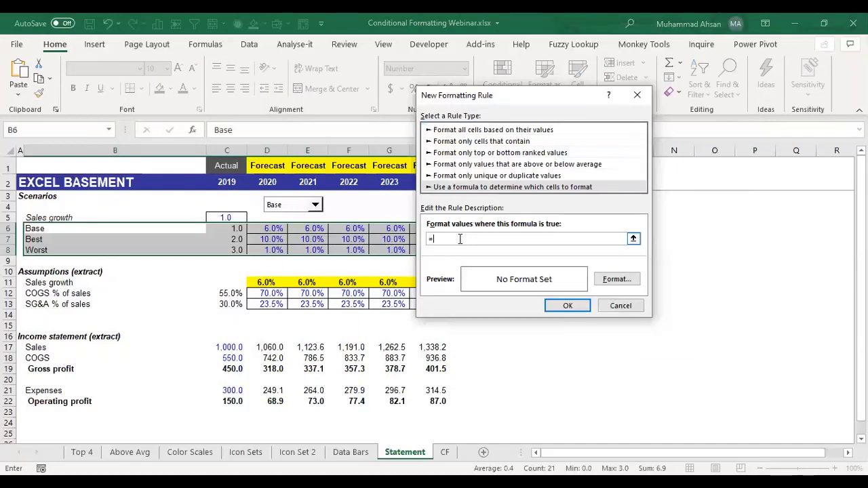
Step: Enter =$C$5=$C6 as the rule formula, locking only the column of the second reference
type("=")
left_click(224, 218)
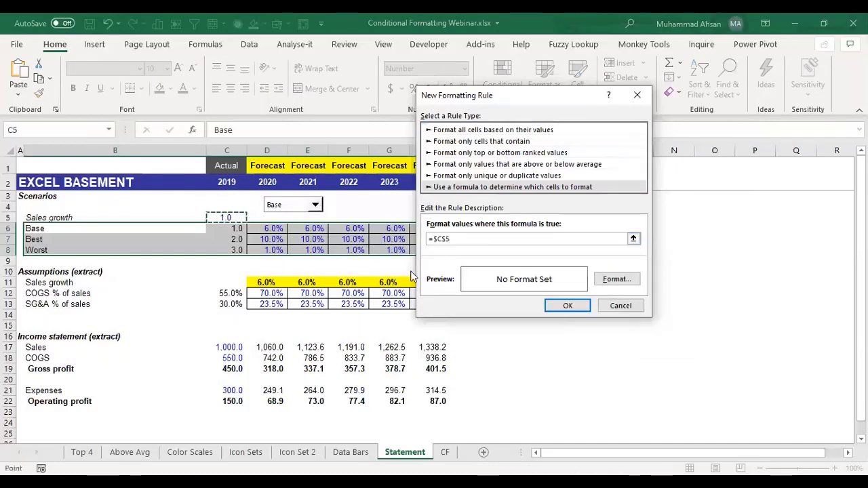
type("=")
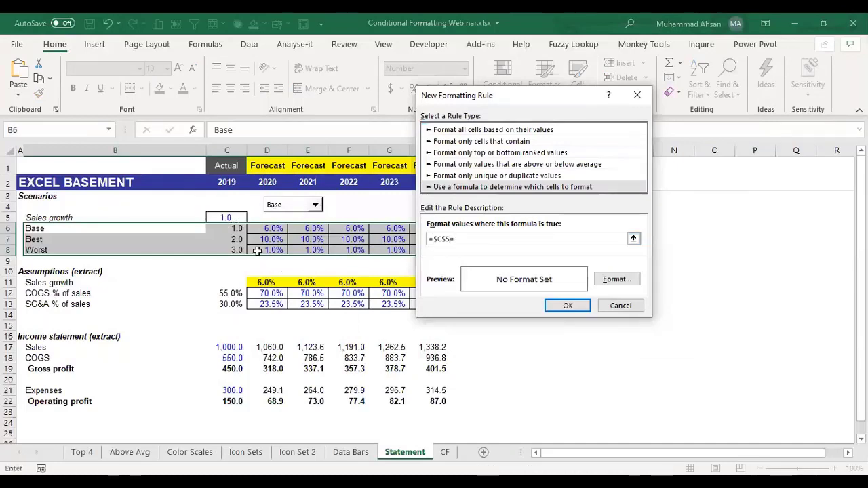
left_click(231, 229)
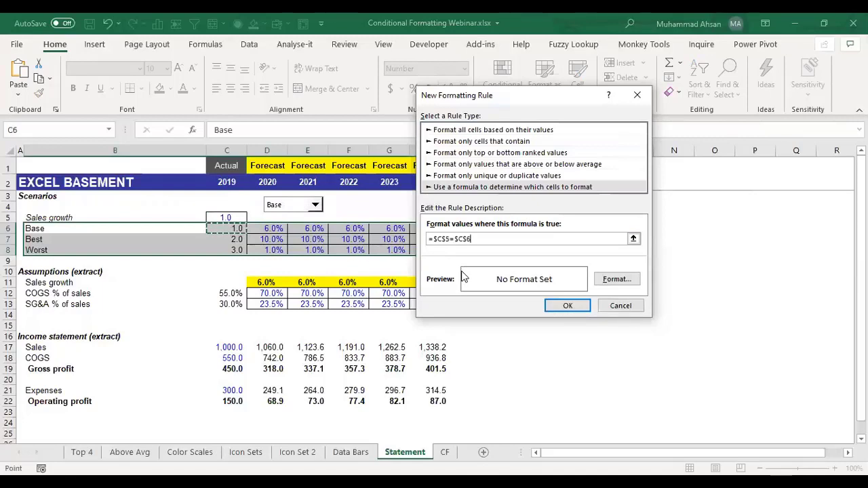
key("F4")
key("F4")
key("F4")
Step: Give the rule a light blue fill and apply it to the scenario rows
left_click(628, 279)
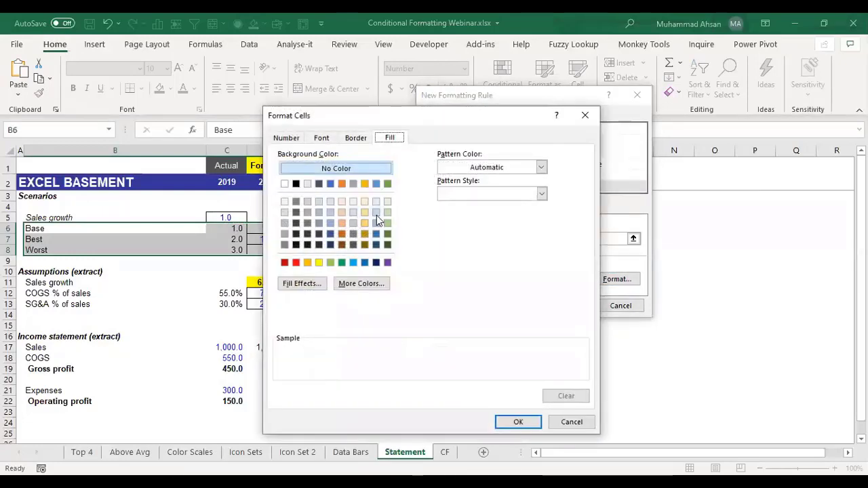
left_click(375, 213)
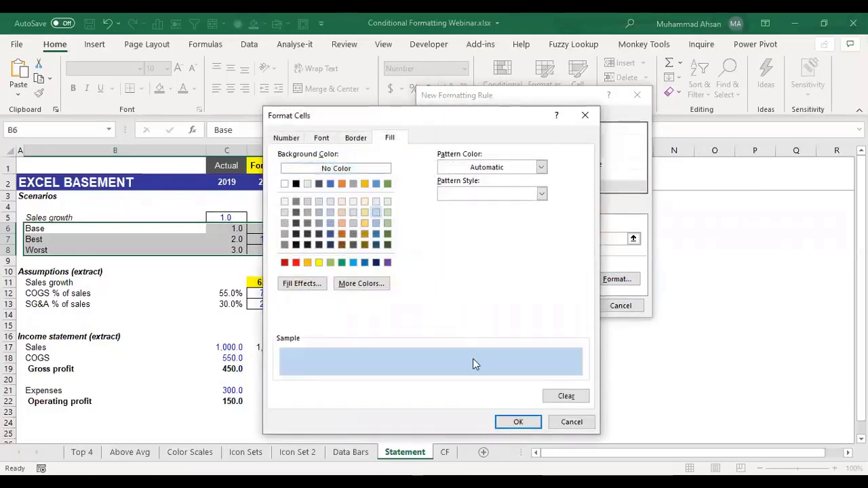
left_click(515, 422)
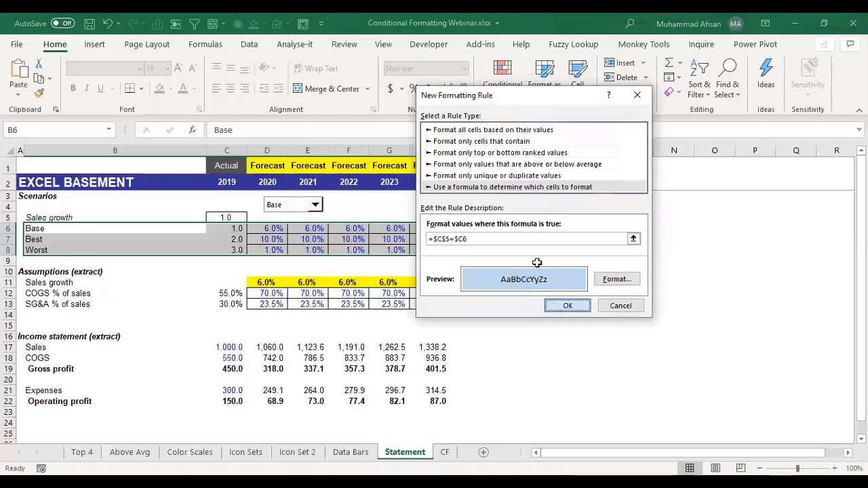
left_click(568, 306)
left_click(551, 261)
Step: Move the scenario combo box over cell C5 so that it covers the linked number
left_click(276, 211, "ctrl")
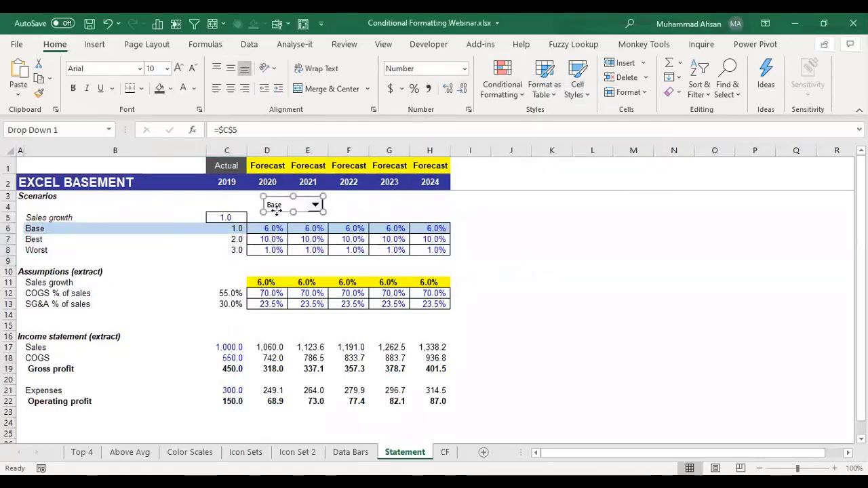
left_click_drag(230, 203, 219, 208)
left_click(190, 279)
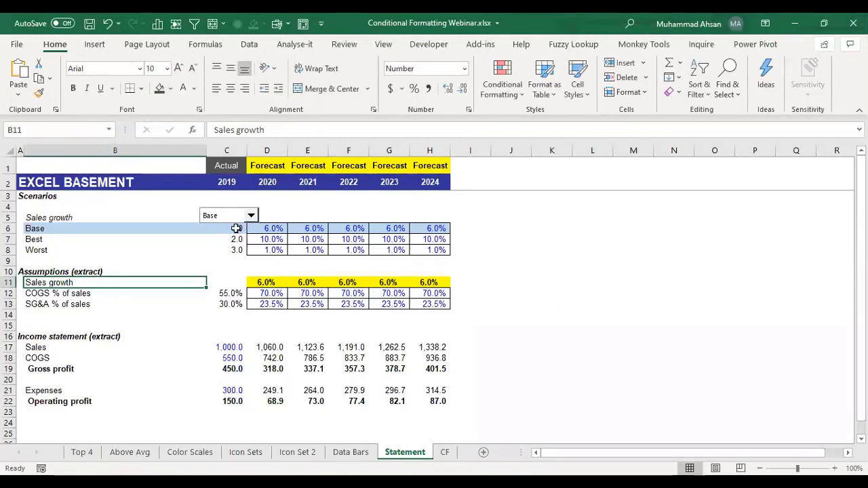
Step: Cycle the combo box through the Base, Best and Worst scenarios, ending on Best, and check which row is highlighted
left_click(251, 216)
left_click(215, 233)
left_click(251, 215)
left_click(220, 243)
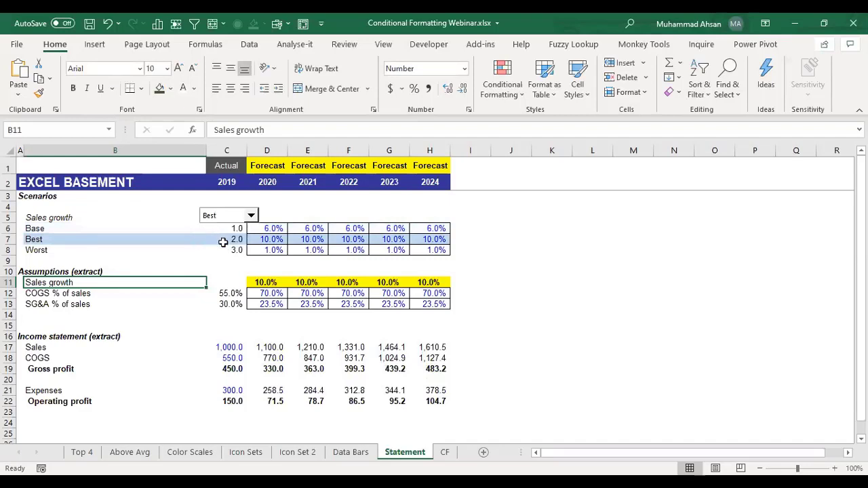
left_click(251, 215)
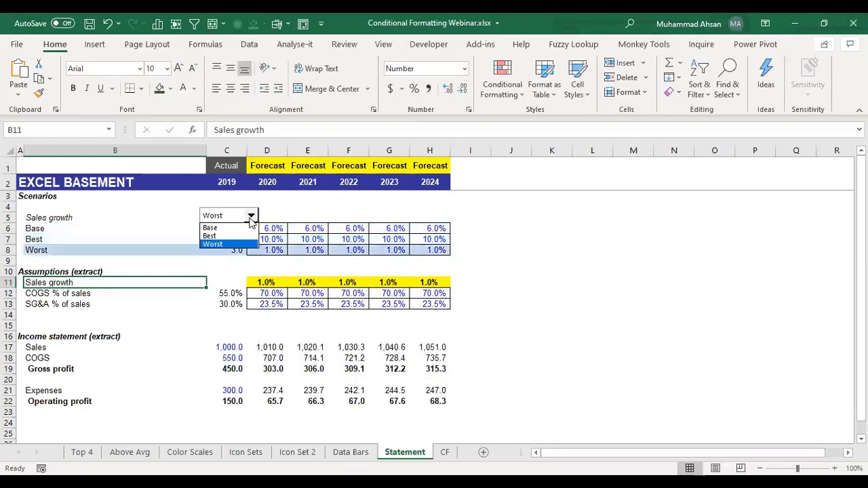
left_click(224, 237)
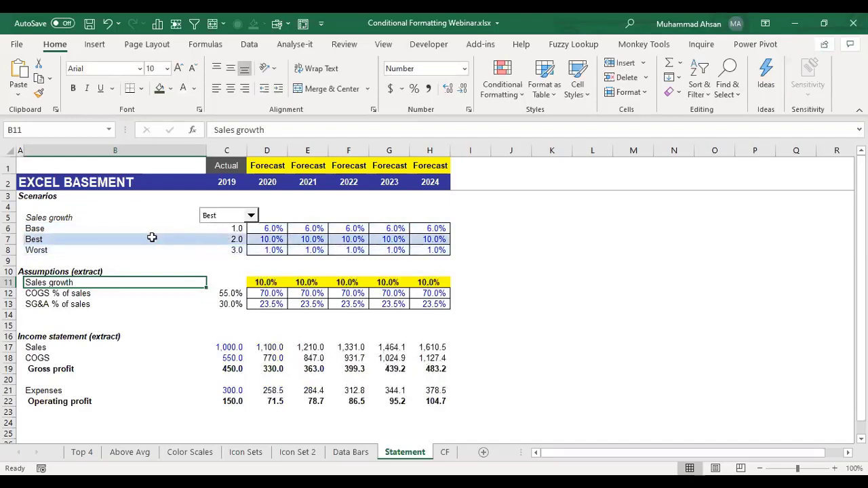
left_click(252, 216)
left_click(242, 229)
left_click(251, 215)
left_click(230, 230)
left_click(229, 238)
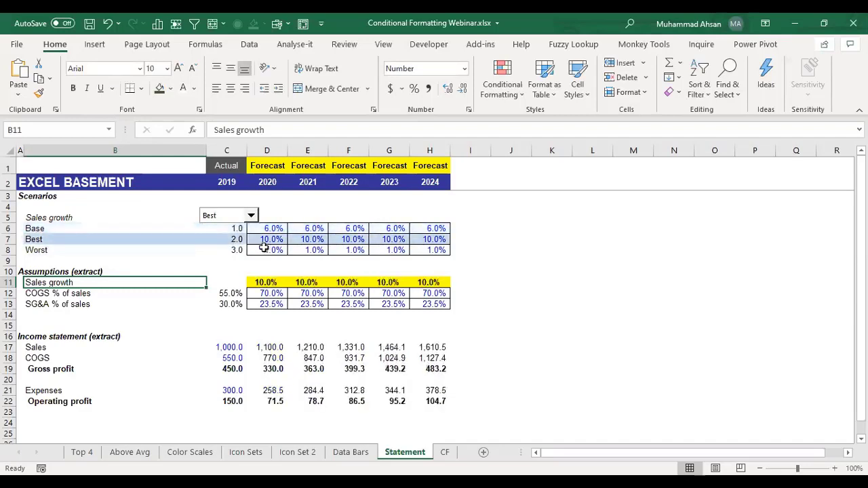
Step: Hide the scenario numbers in C6:C8 with the custom number format ;;;
left_click(228, 249)
left_click_drag(232, 231, 235, 249)
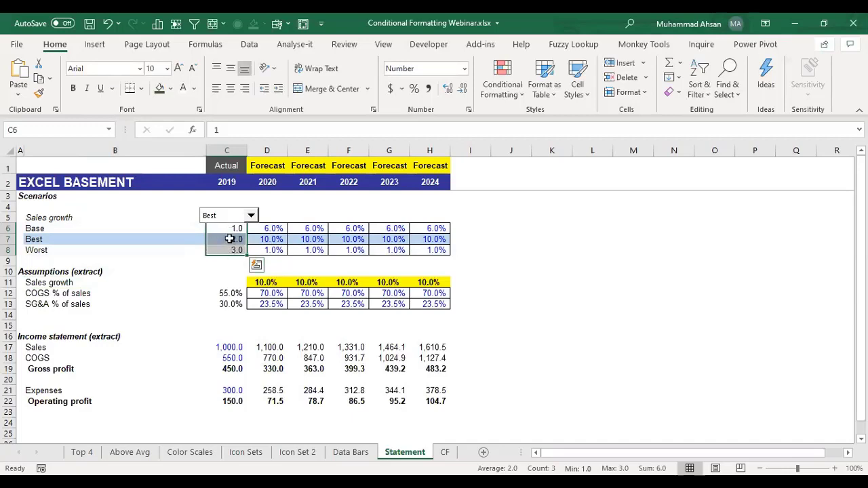
right_click(230, 239)
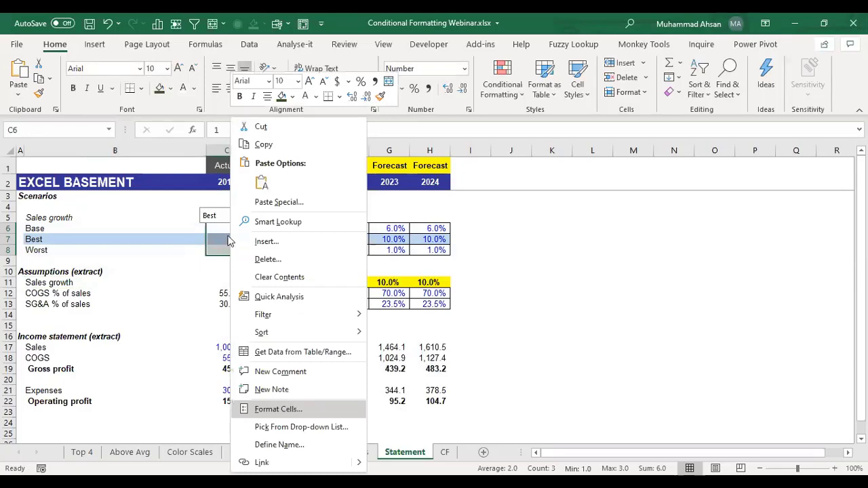
left_click(290, 409)
left_click(275, 146)
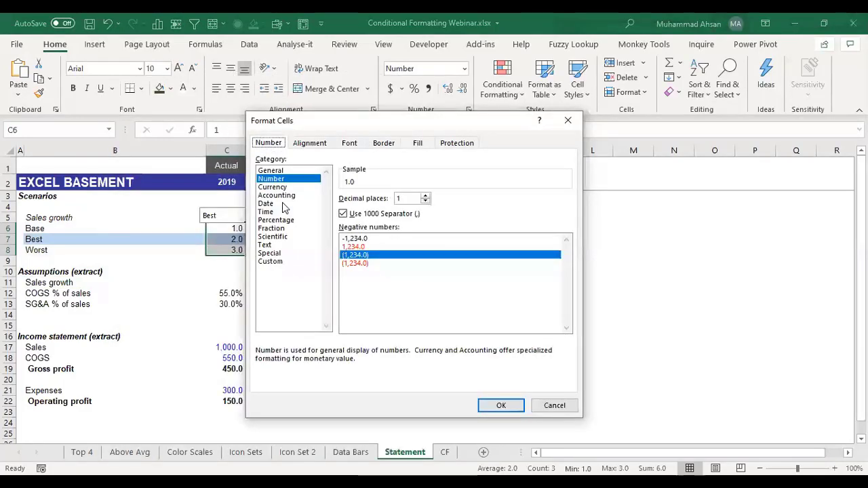
left_click(271, 261)
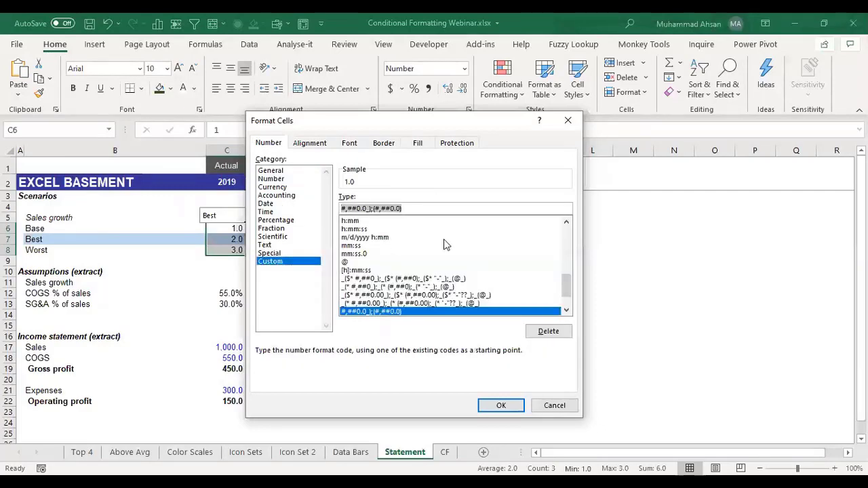
type(";;;")
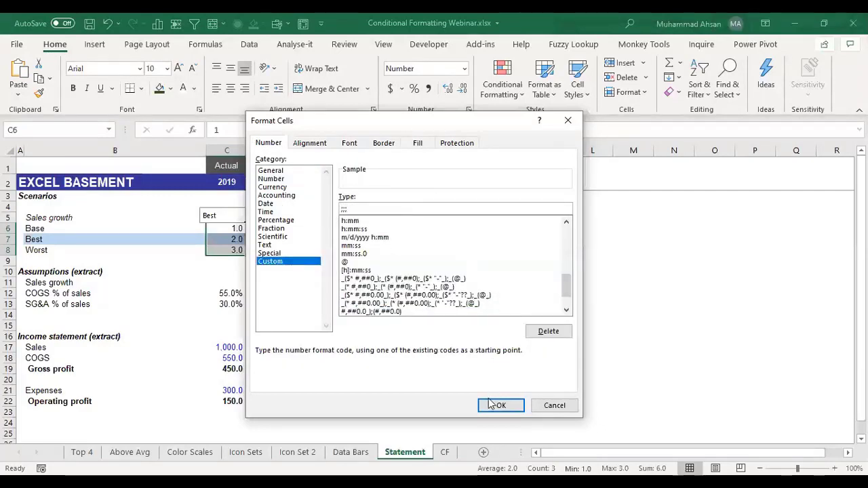
left_click(492, 405)
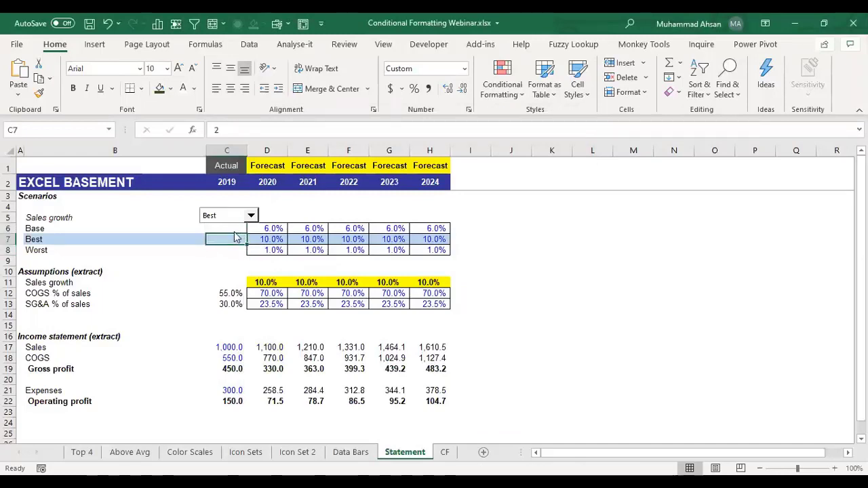
Step: Set the combo box to Base and back to Best to check the row highlighting with the numbers hidden
left_click(252, 216)
left_click(213, 228)
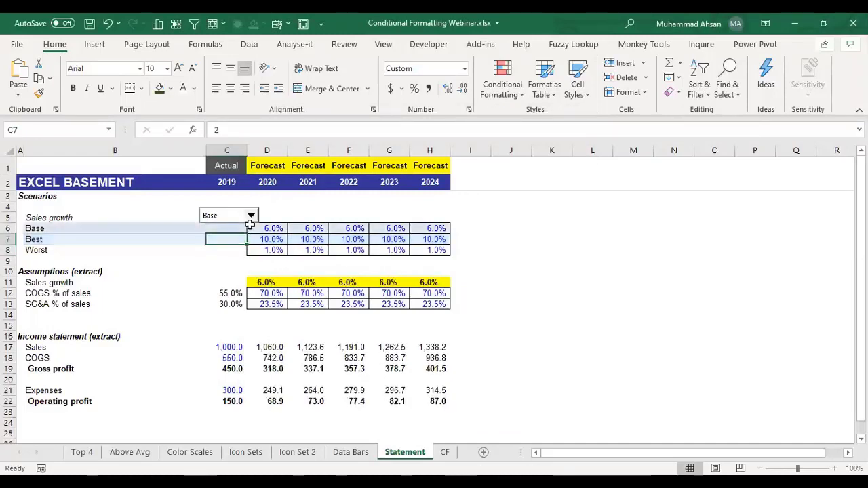
left_click(251, 216)
left_click(214, 236)
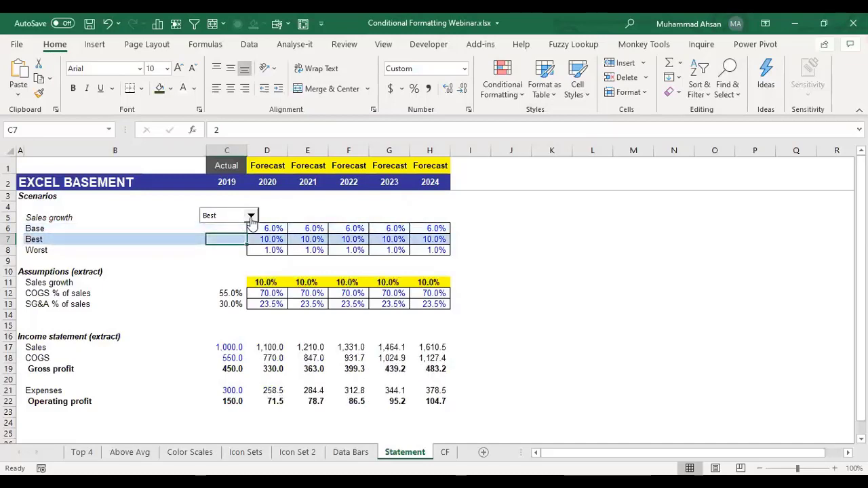
Step: Set the scenario combo box to Worst and check which scenario row is highlighted
left_click(251, 216)
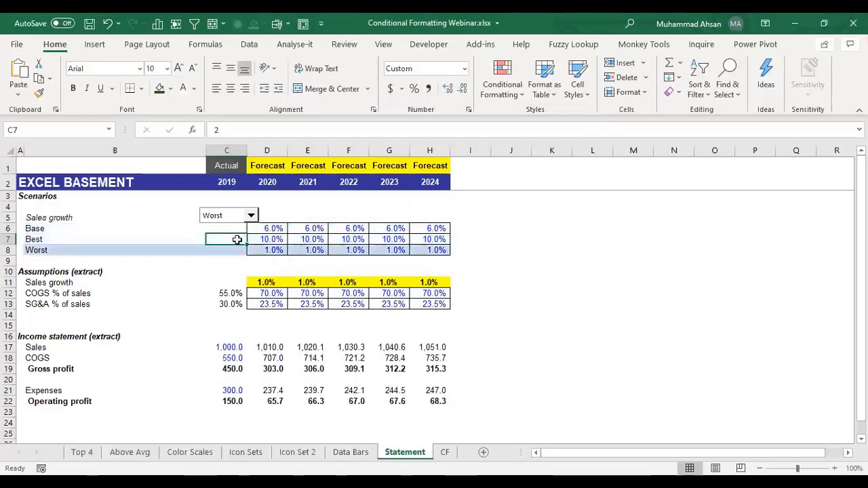
left_click(226, 229)
left_click(314, 230)
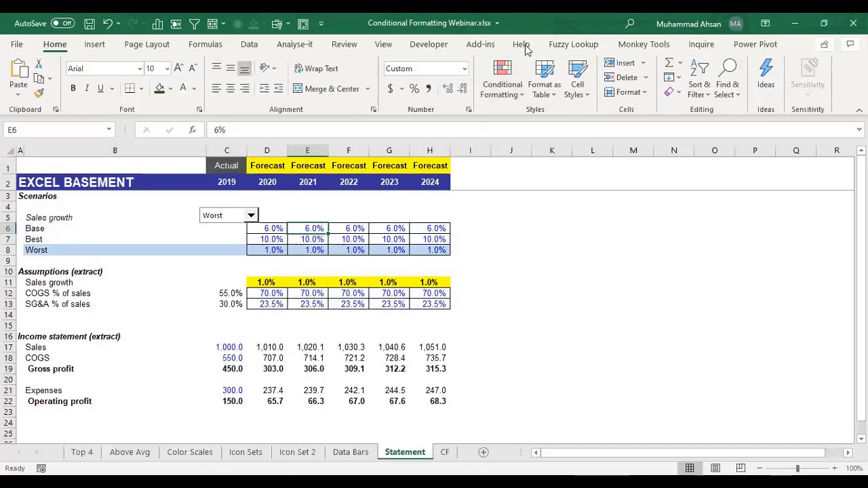
left_click(549, 213)
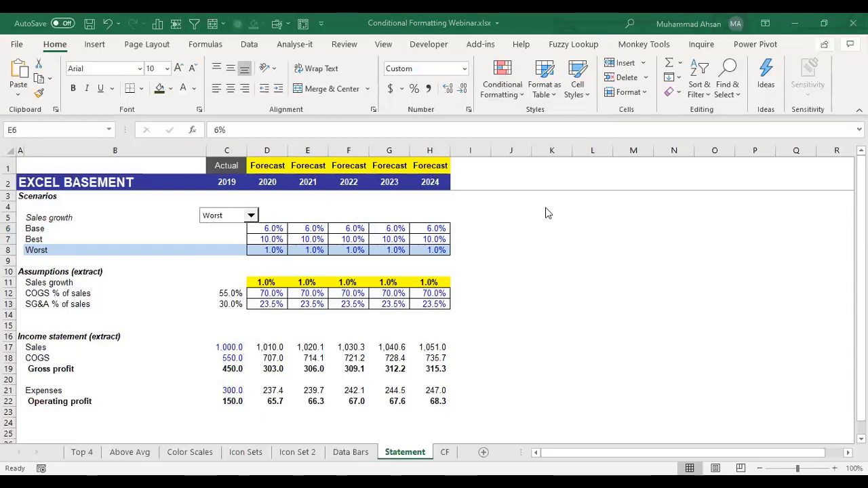
Step: Switch to the CF sheet and review the months in B4:B15 and the sales figures in C4:C15
left_click(444, 453)
left_click(269, 221)
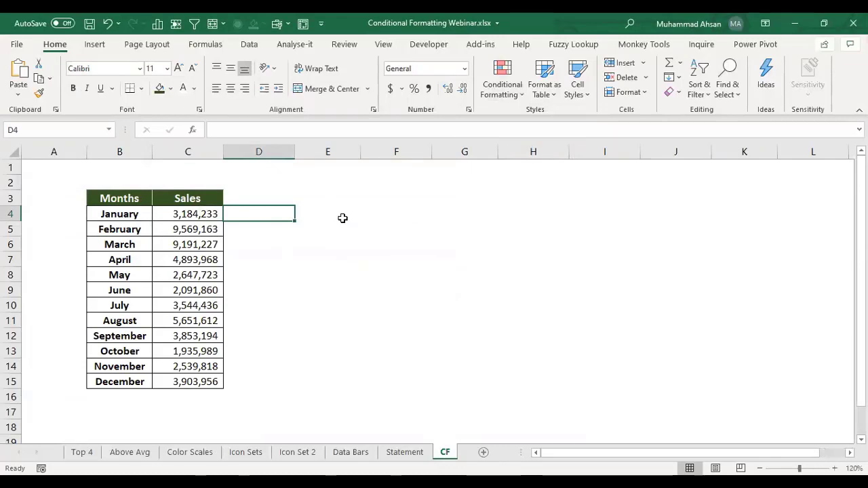
left_click(343, 217)
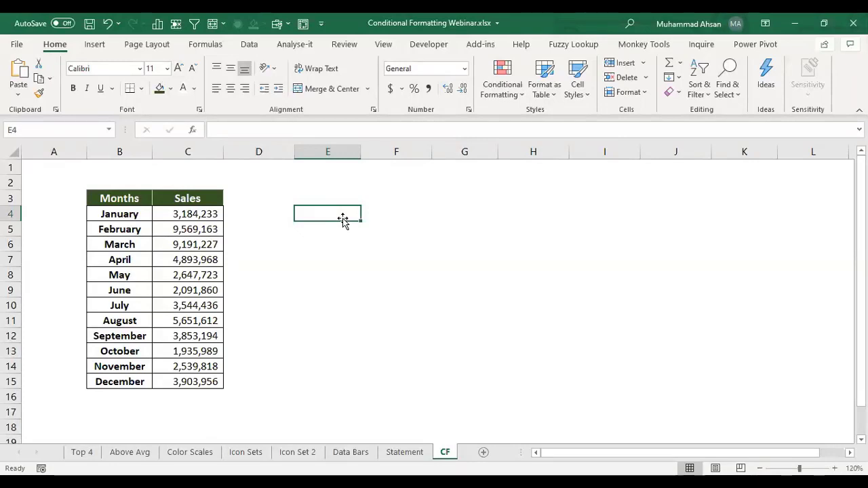
left_click(116, 213)
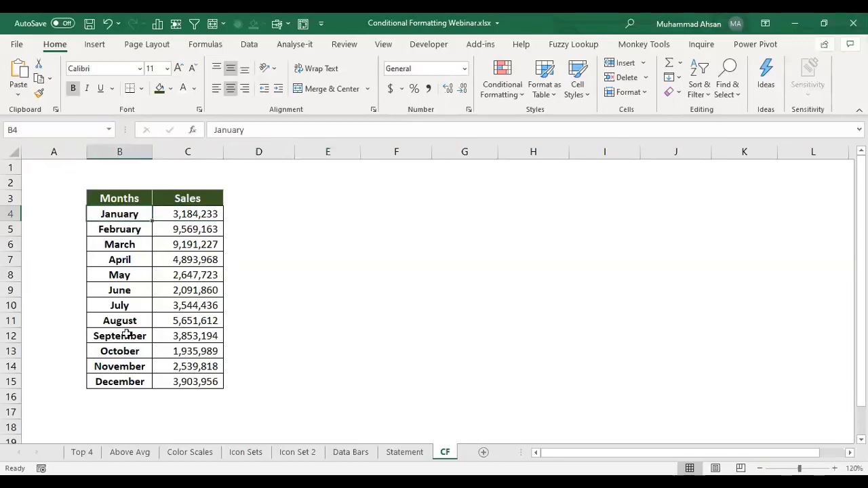
left_click(120, 380)
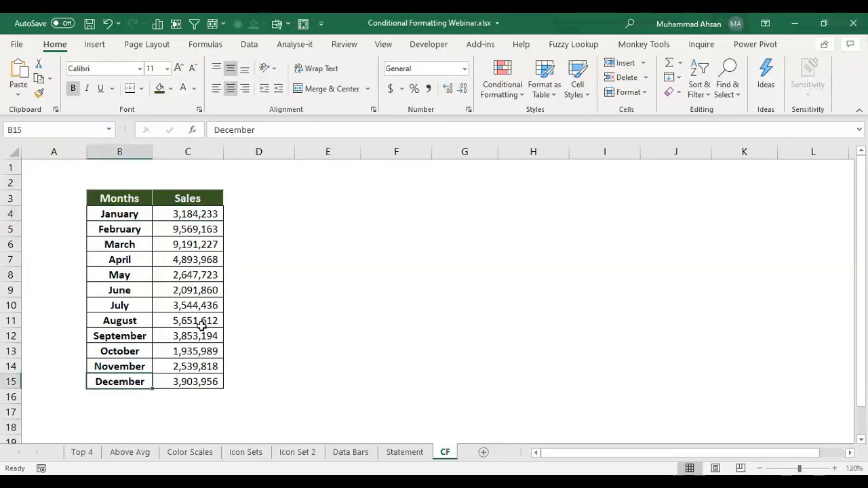
left_click(195, 215)
left_click_drag(196, 215, 203, 381)
left_click(197, 216)
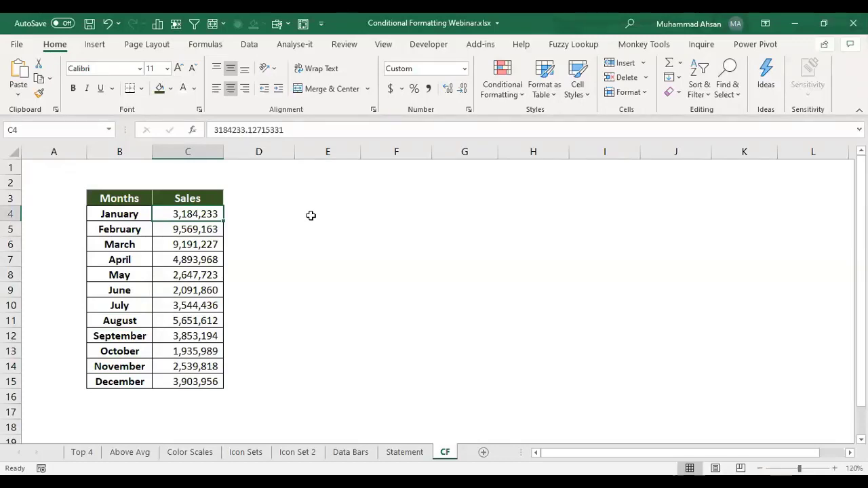
left_click_drag(205, 215, 204, 383)
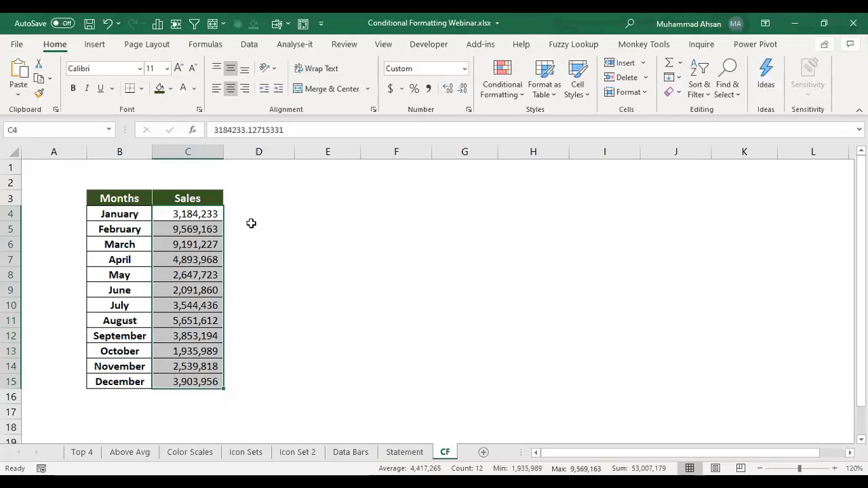
left_click(272, 215)
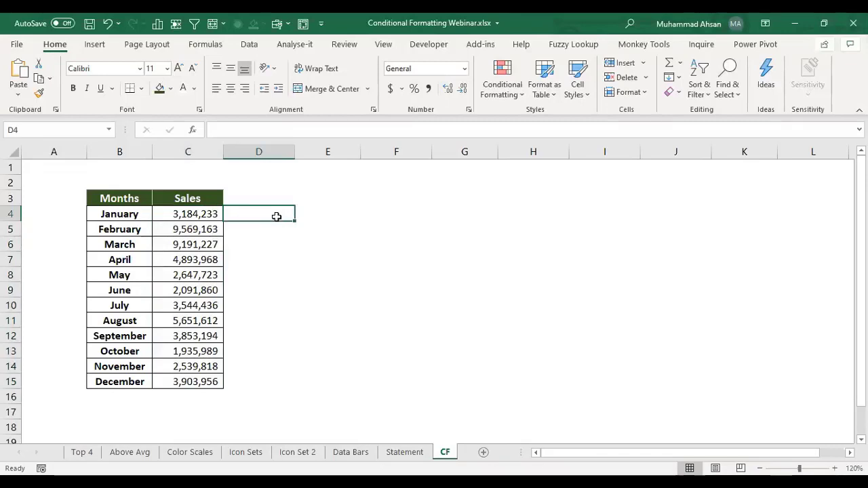
left_click(210, 186)
Step: Insert an option button form control around E3 beside the sales table and place a duplicate next to it over column F
left_click(343, 200)
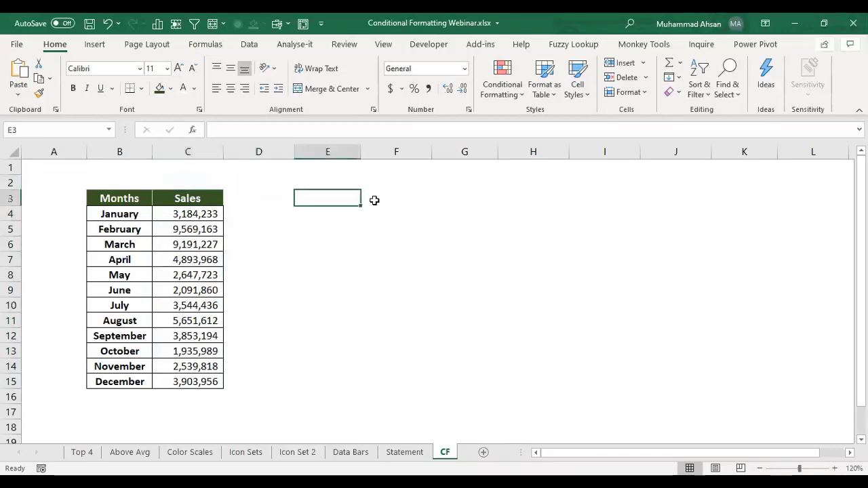
left_click(434, 45)
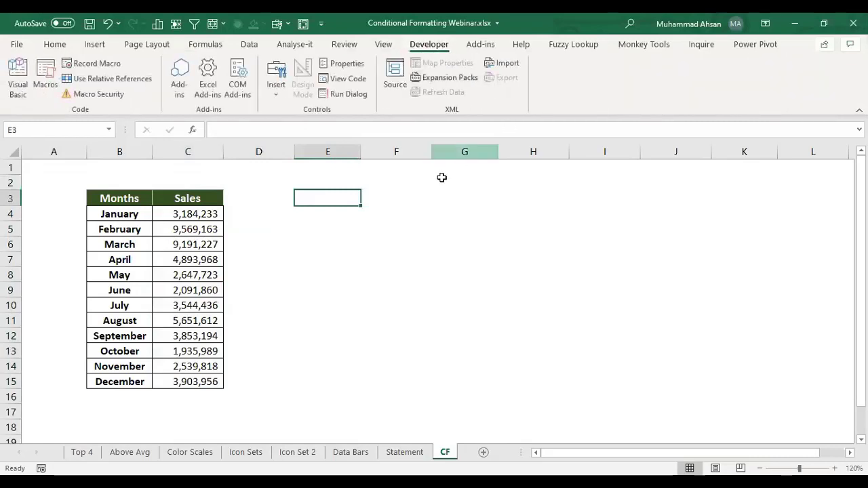
left_click(276, 102)
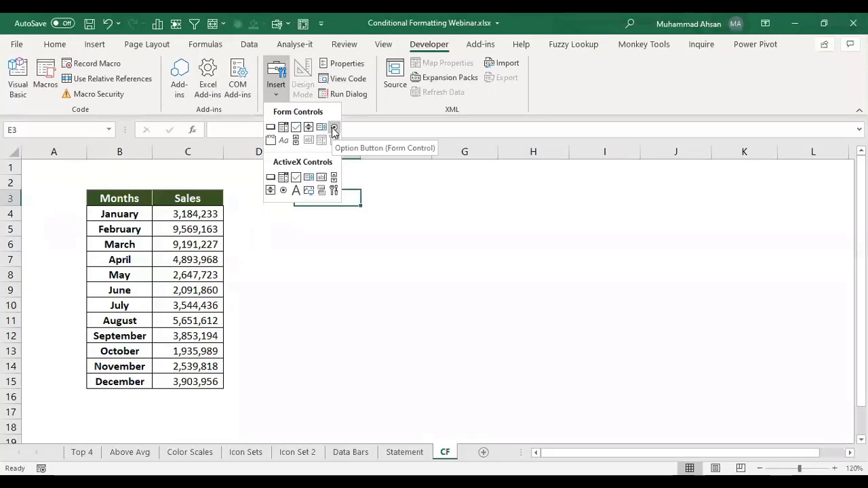
left_click(333, 129)
mouse_move(80, 169)
left_mouse_down()
mouse_move(156, 186)
mouse_move(197, 169)
mouse_move(346, 178)
mouse_move(332, 195)
mouse_move(344, 212)
mouse_move(382, 222)
mouse_move(418, 211)
left_mouse_up()
key("ctrl+d")
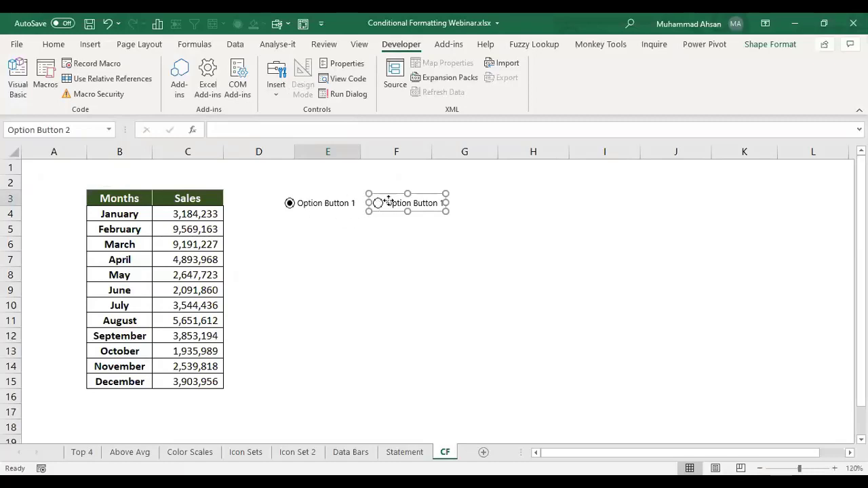
Step: Change the label of the second option button to Rs. In Millions
right_click(388, 200)
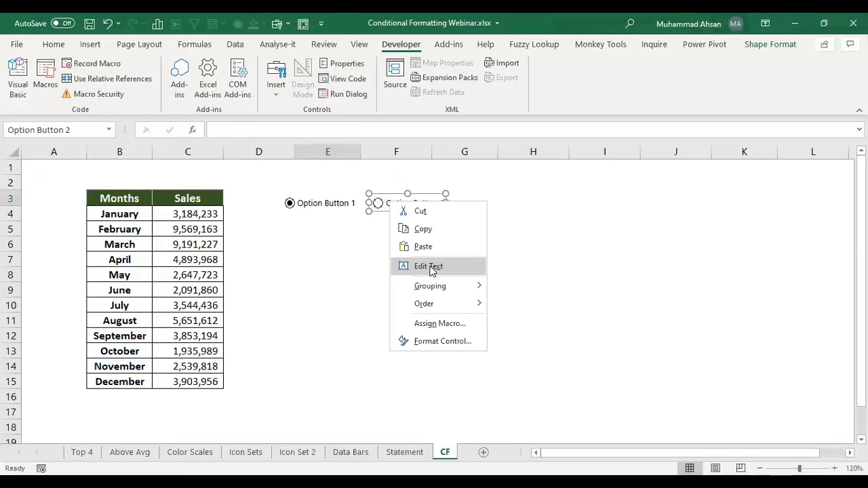
left_click(435, 267)
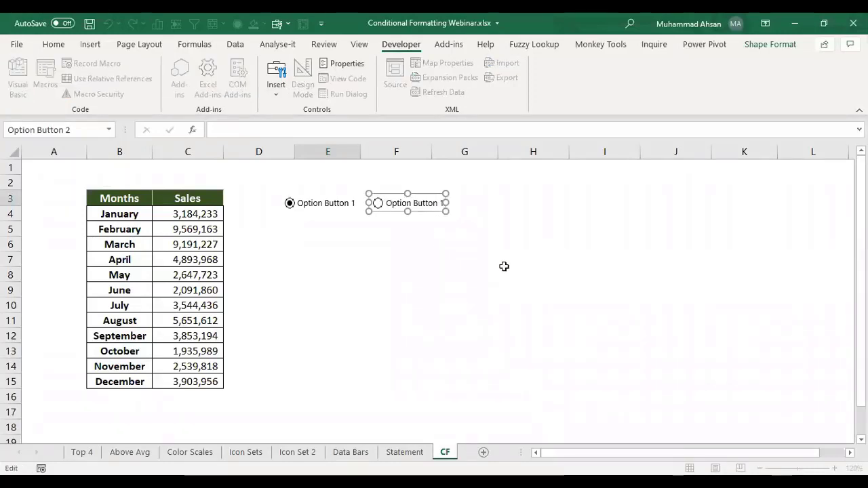
key("ctrl+a")
type("Rs. in M")
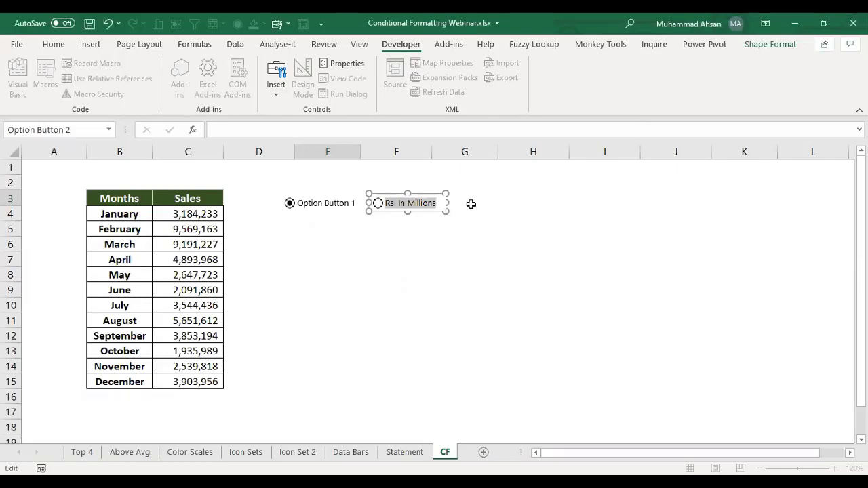
key("Right")
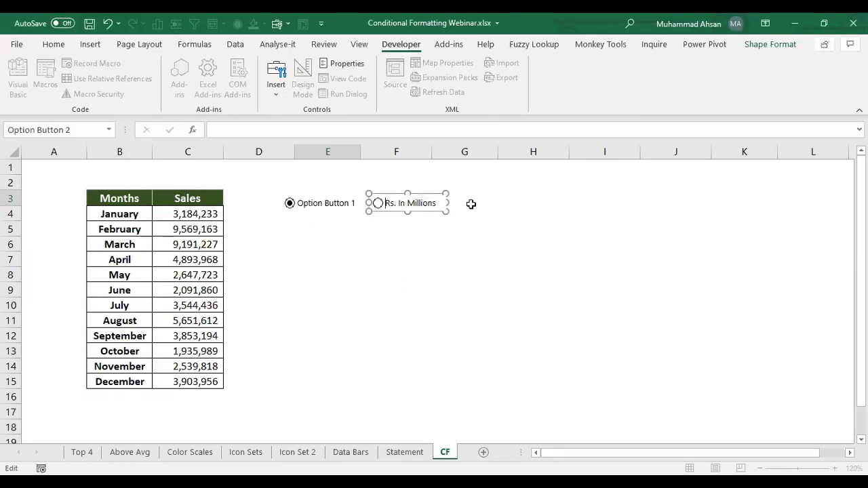
left_click(448, 239)
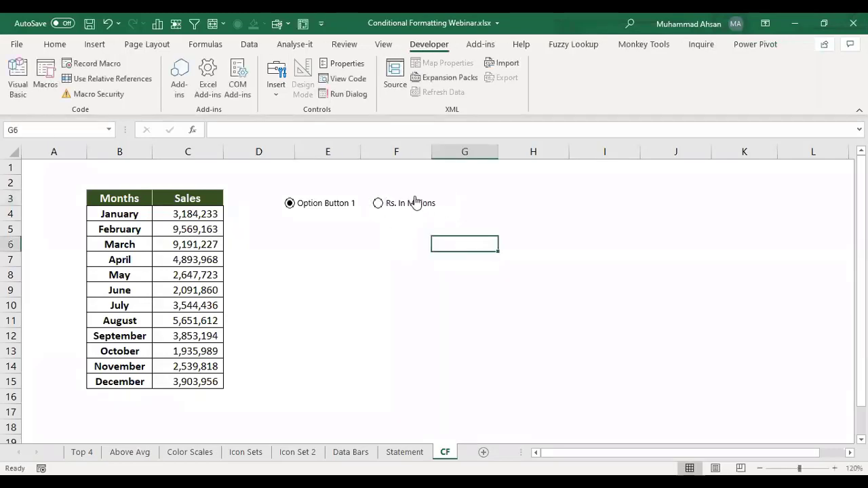
Step: Change the label of the first option button to Rs. In Thous
left_click(332, 198, "ctrl")
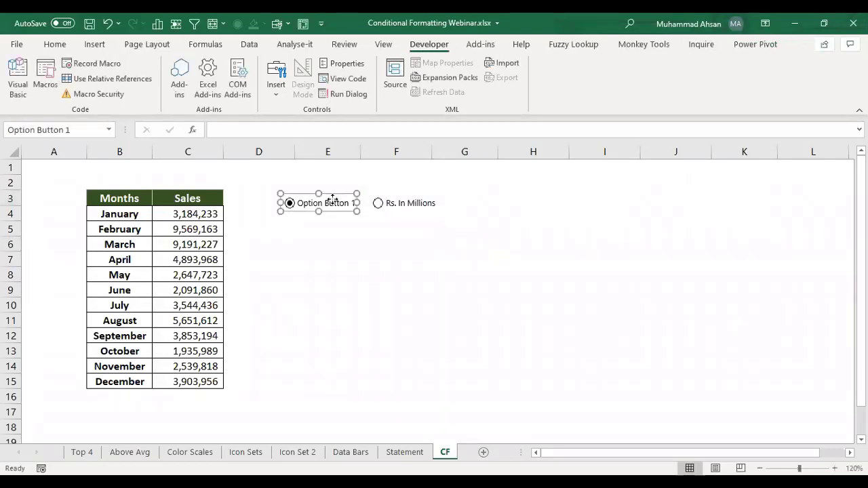
left_click(333, 199)
key("ctrl+a")
type("R")
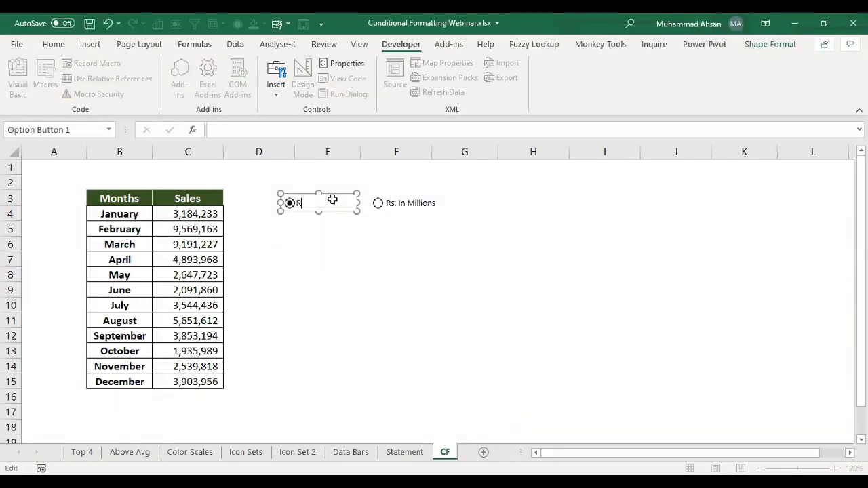
type("s. In Thous")
left_click(401, 274)
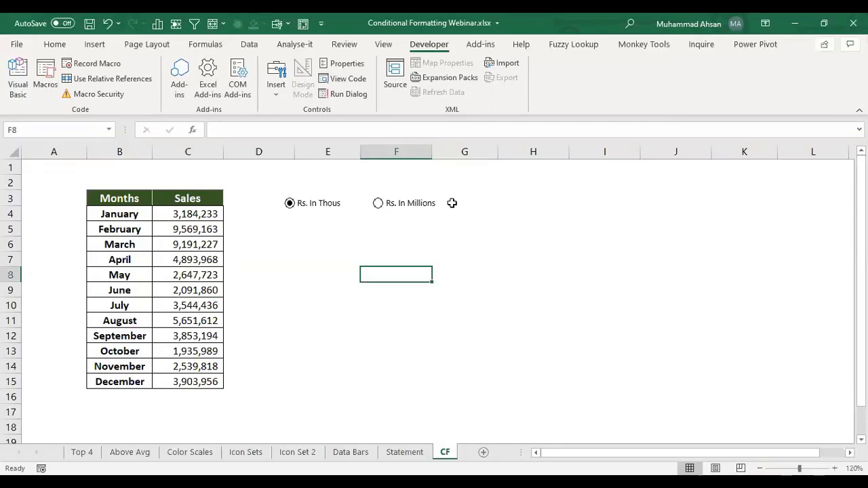
Step: Link the Rs. In Thous option button to cell F5 through its format control settings
left_click(316, 204, "ctrl")
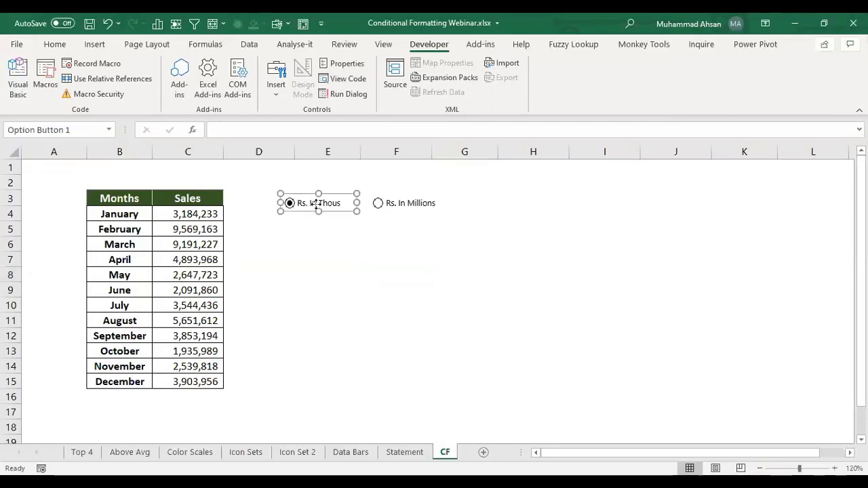
right_click(317, 204)
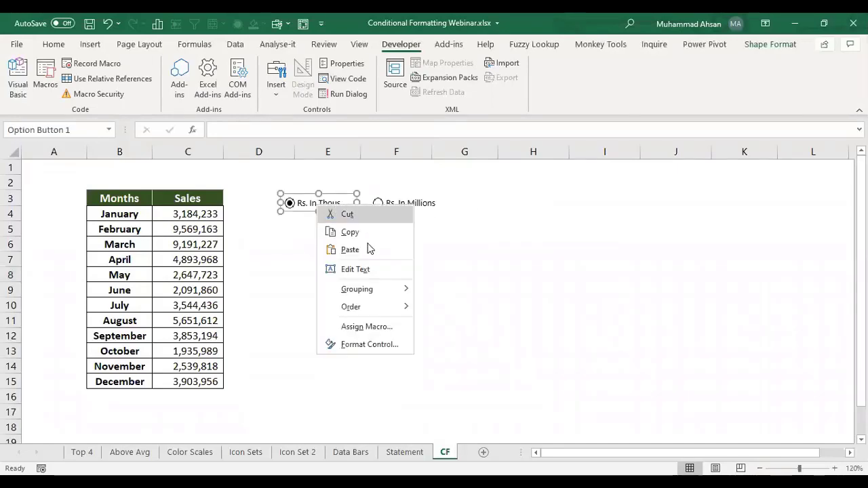
left_click(369, 345)
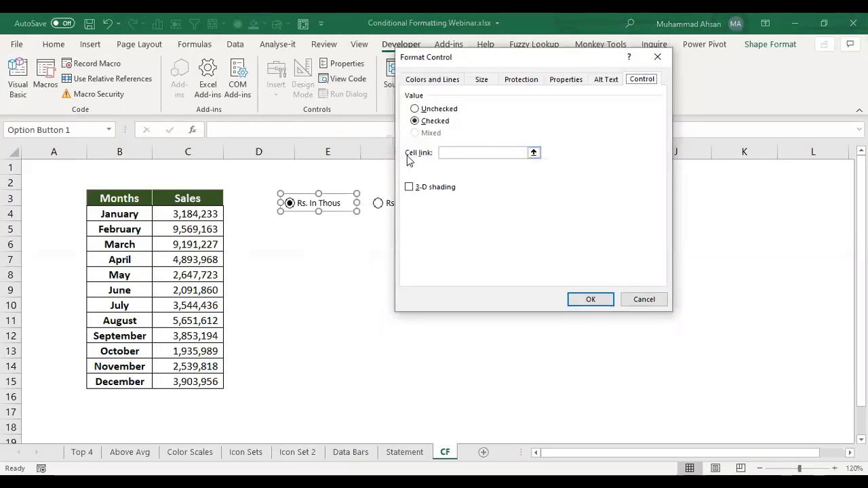
left_click(534, 154)
left_click(396, 229)
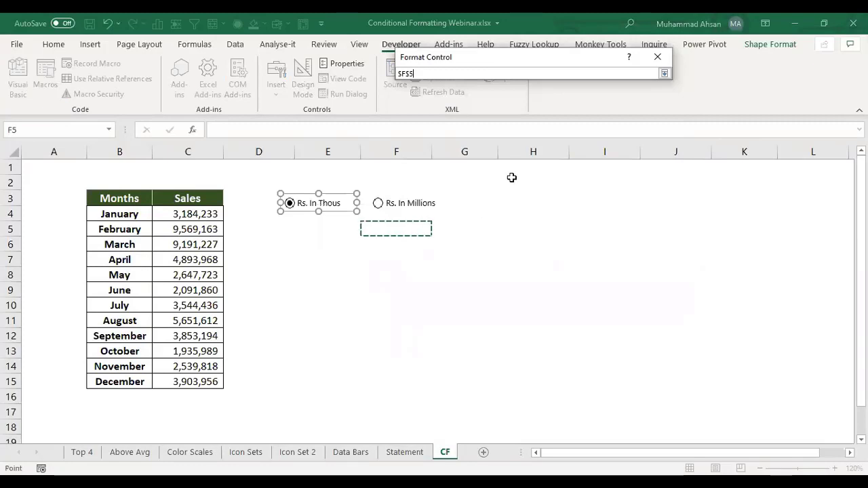
left_click(665, 73)
left_click(577, 299)
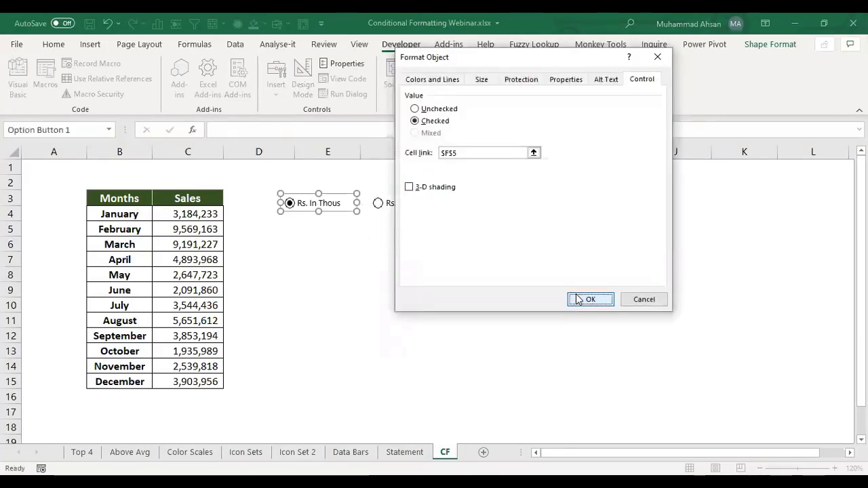
left_click(370, 242)
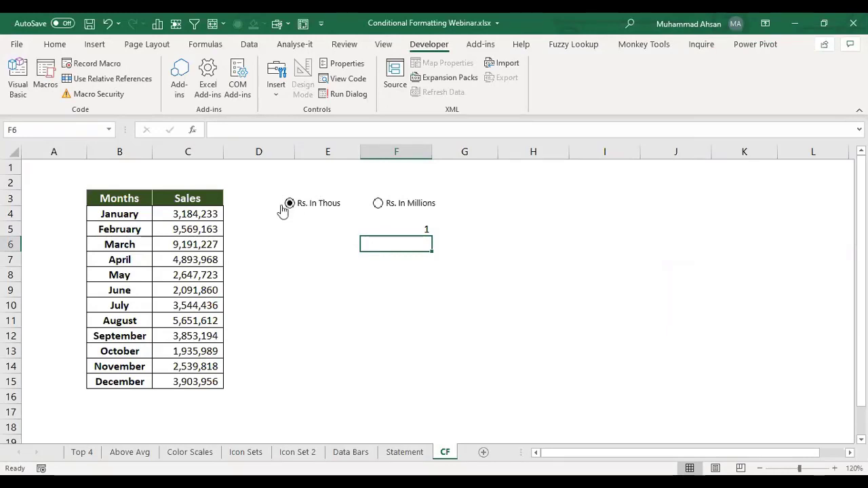
Step: Choose the Rs. In Millions option and fill the linked cell F5 with yellow
left_click(423, 228)
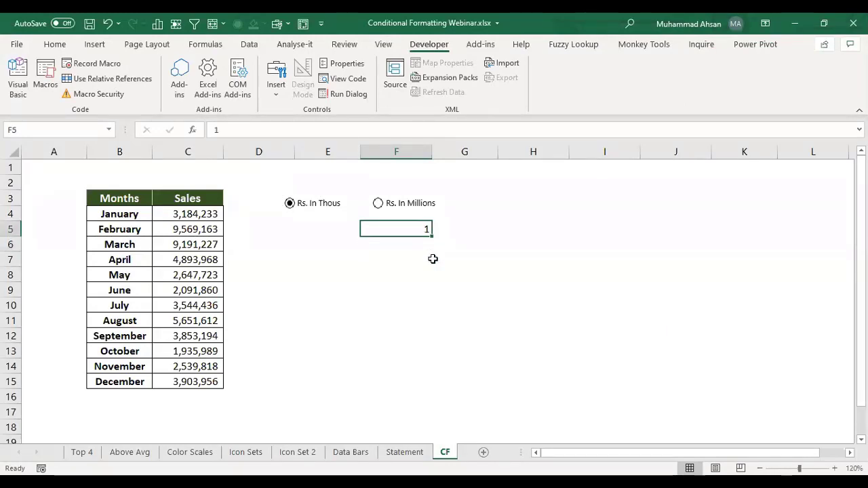
left_click(379, 204)
left_click(54, 44)
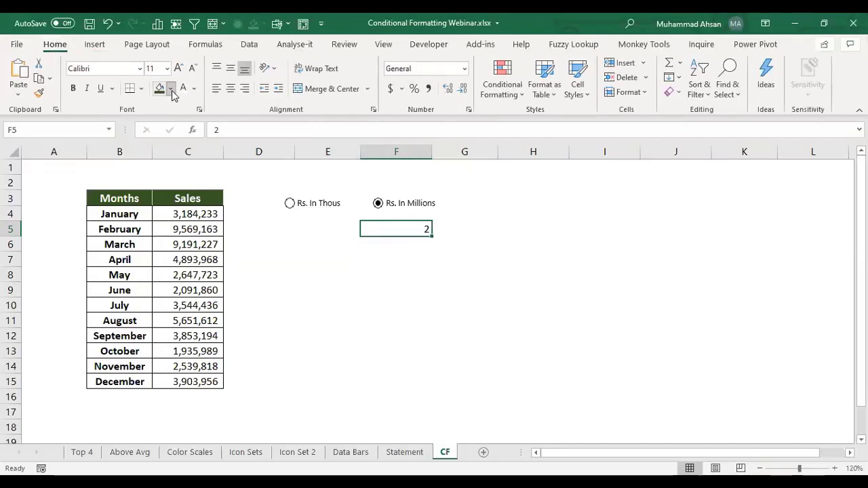
left_click(172, 89)
left_click(191, 208)
Step: Select the sales in C4:C15 and switch between the Rs. In Thous and Rs. In Millions options, ending on Rs. In Millions
left_click_drag(179, 213, 179, 382)
left_click(307, 204)
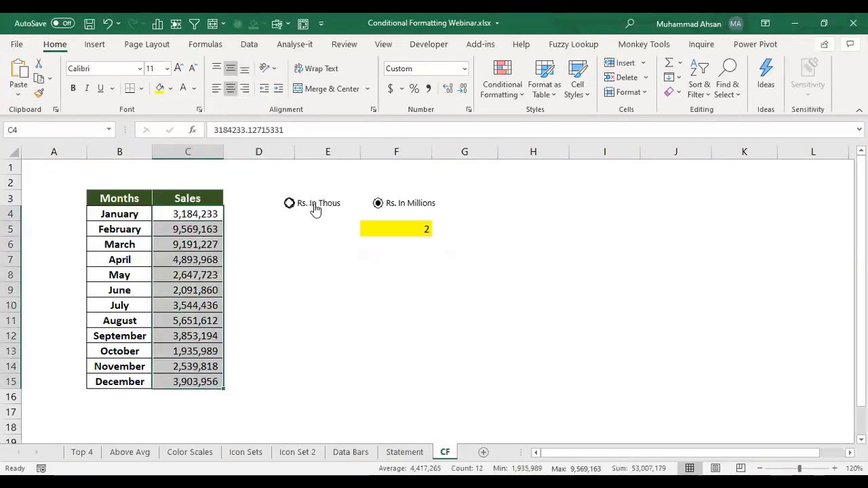
left_click(378, 203)
left_click(371, 262)
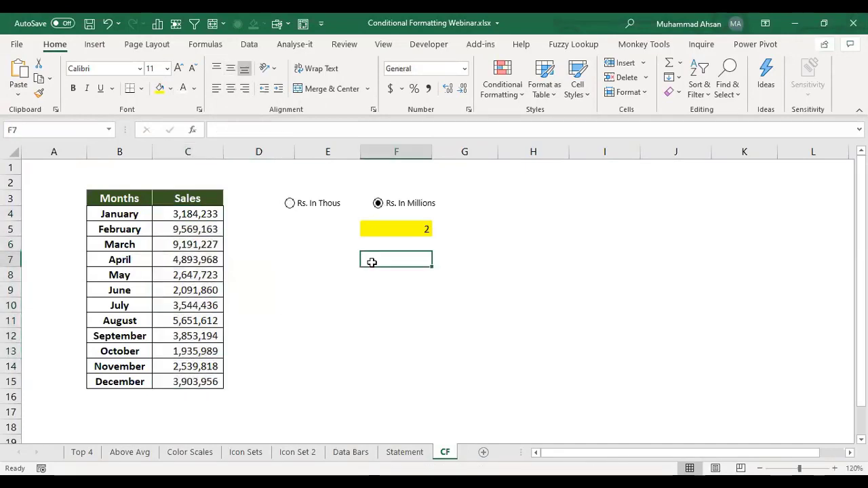
Step: Start a formula-based conditional formatting rule for the sales in C4:C15 with the condition =$F$5=1
left_click(182, 214)
left_click_drag(182, 244, 180, 380)
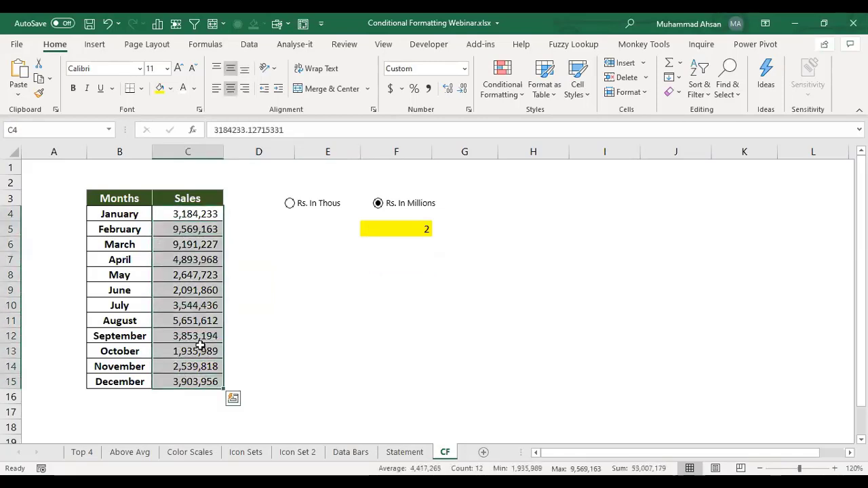
left_click(502, 95)
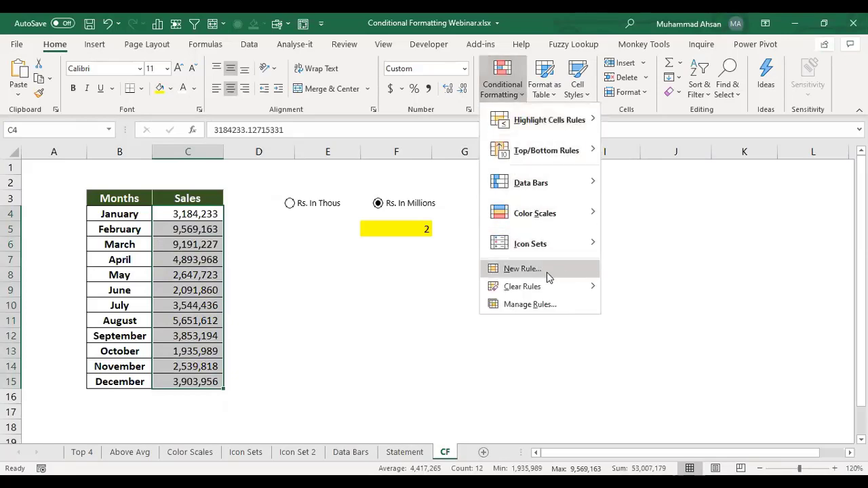
left_click(523, 270)
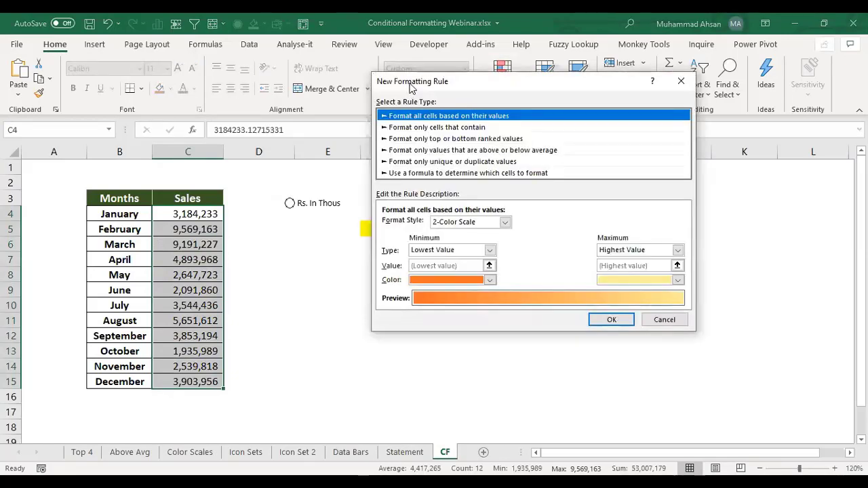
left_click_drag(410, 87, 496, 107)
left_click(543, 194)
left_click(509, 244)
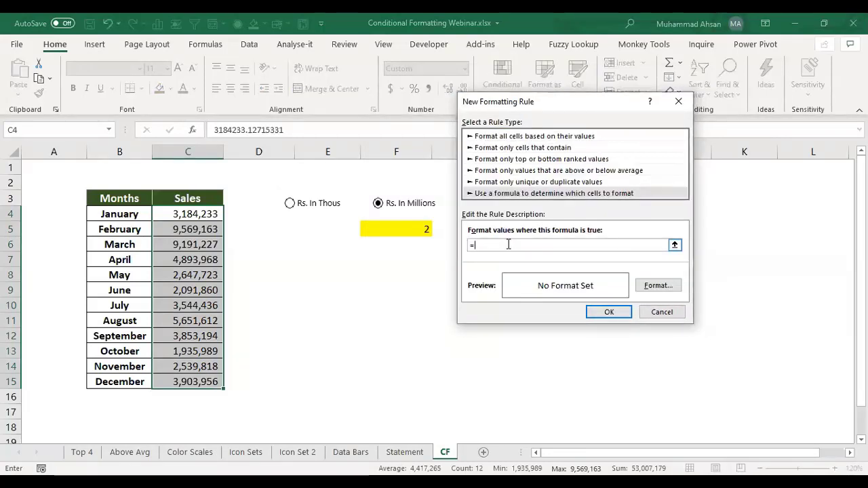
left_click(386, 227)
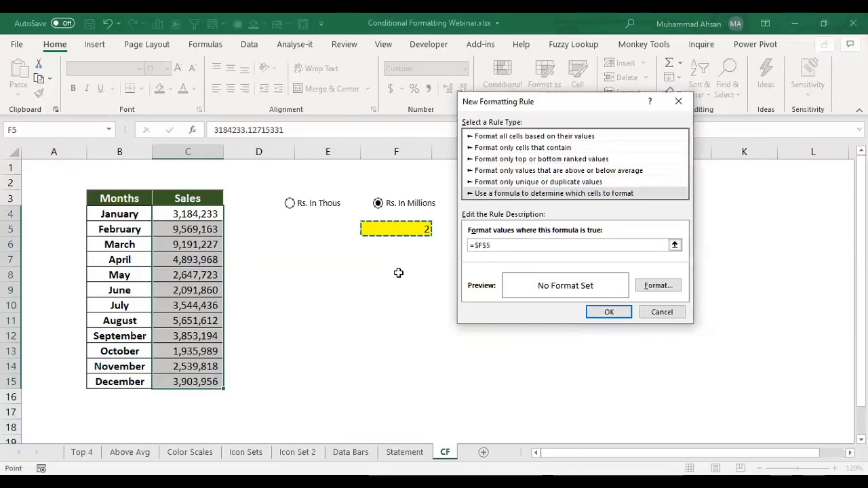
type("=1")
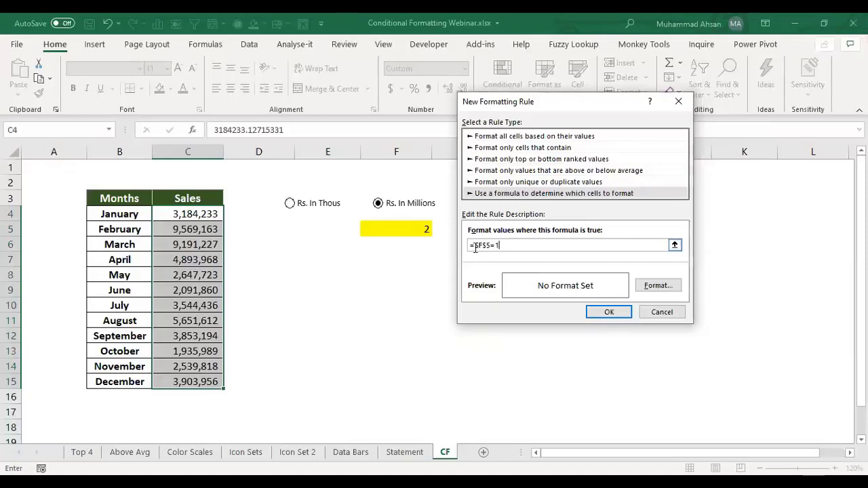
Step: Give the rule the custom number format #,##, and apply it, then choose the Rs. In Thous option
left_click(657, 286)
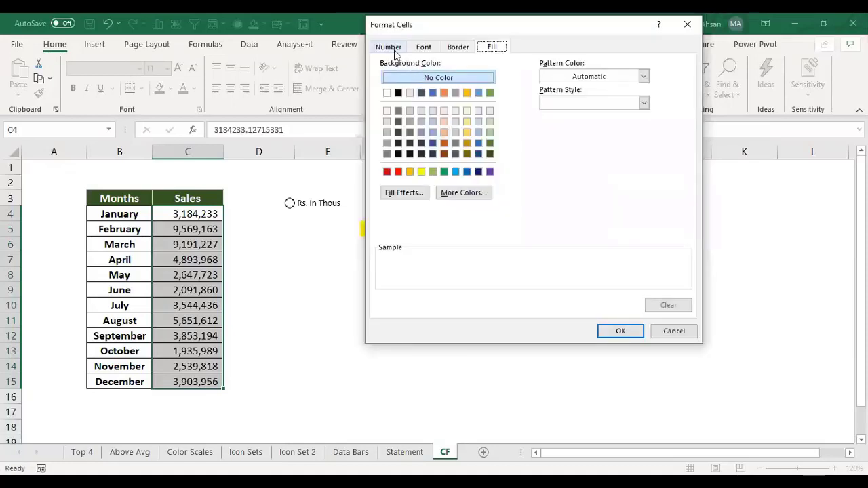
left_click(395, 50)
left_click(420, 166)
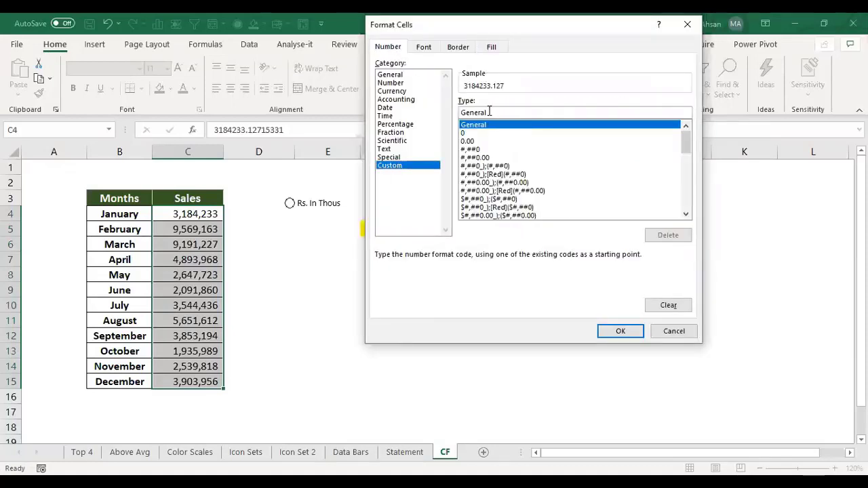
double_click(489, 111)
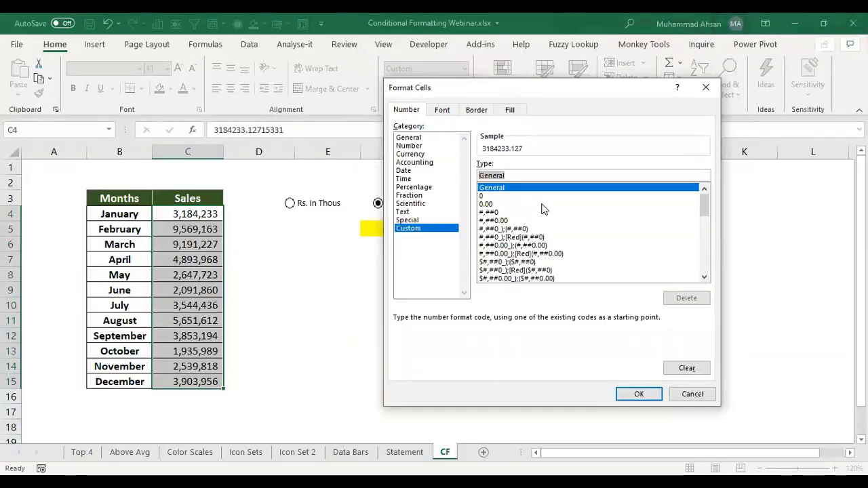
type("#")
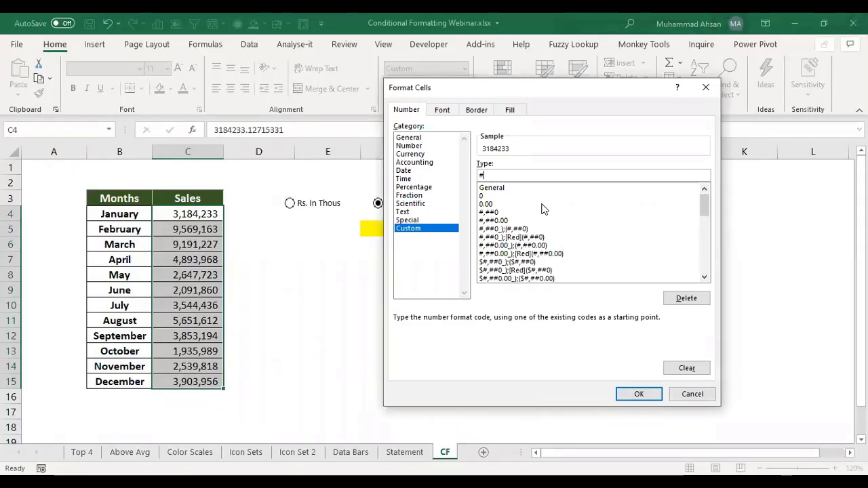
type(",##")
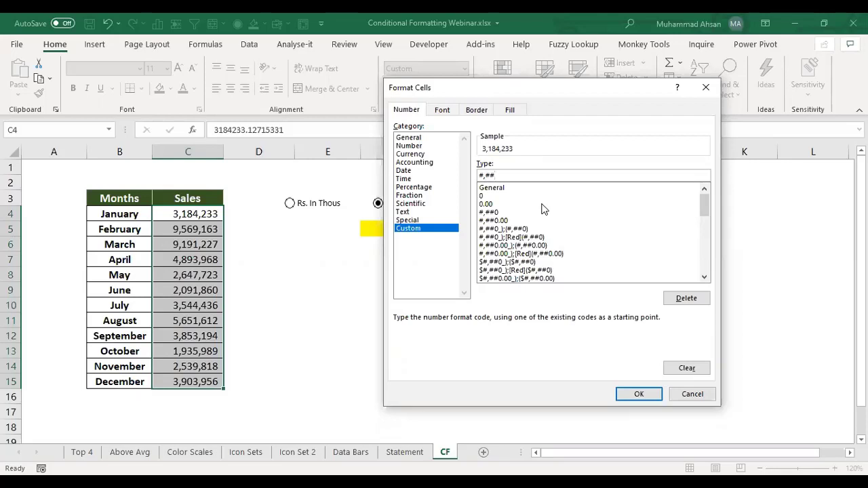
type(",")
left_click(630, 394)
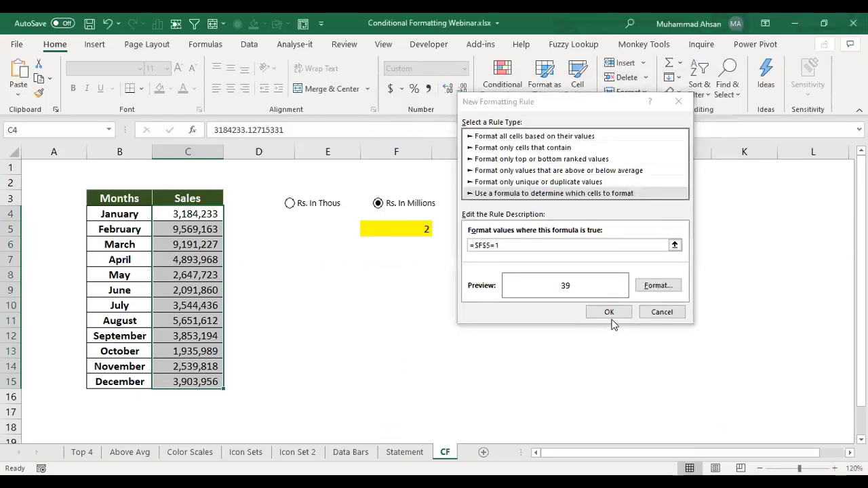
left_click(609, 313)
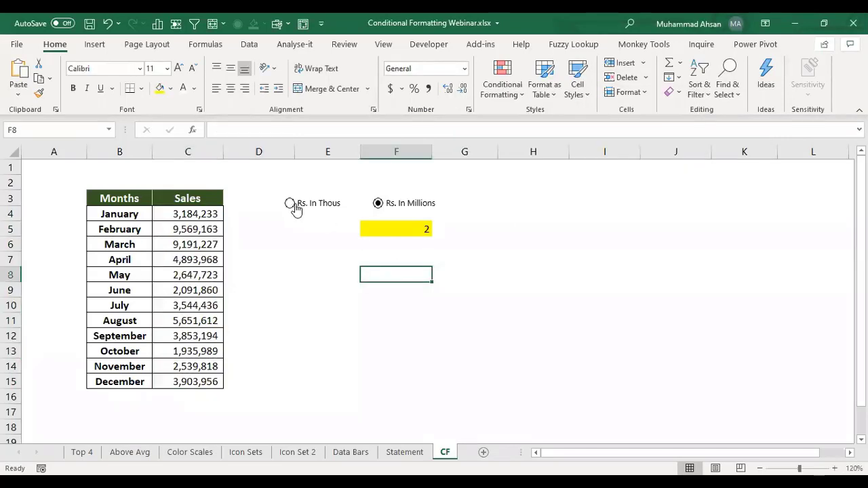
left_click(292, 205)
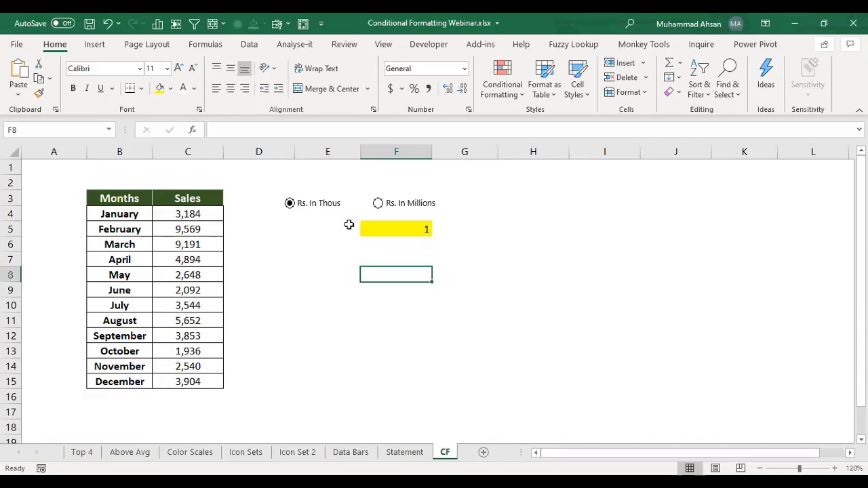
Step: Start a second formula-based conditional formatting rule for C4:C15 with the condition =$F$5=2
left_click_drag(196, 215, 196, 379)
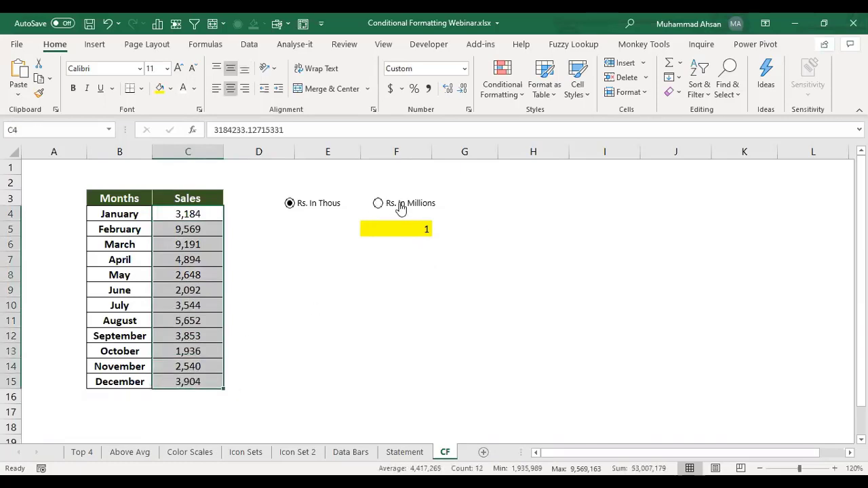
left_click(501, 99)
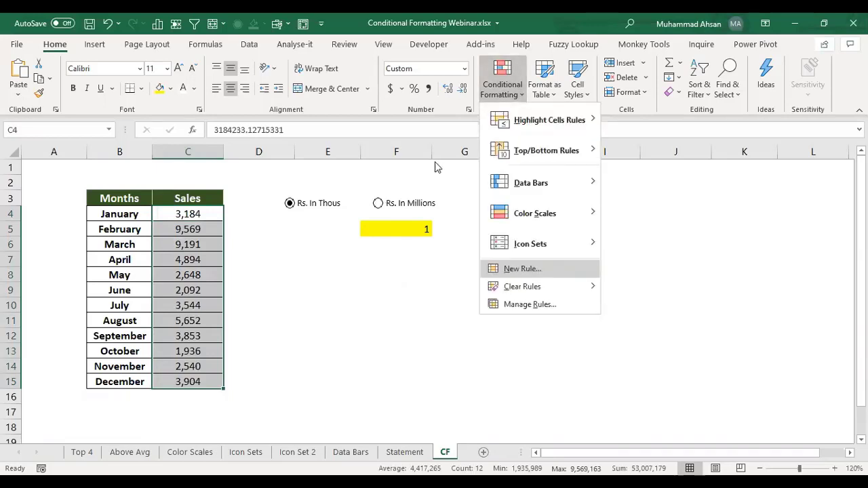
left_click(522, 268)
left_click(452, 179)
left_click(482, 230)
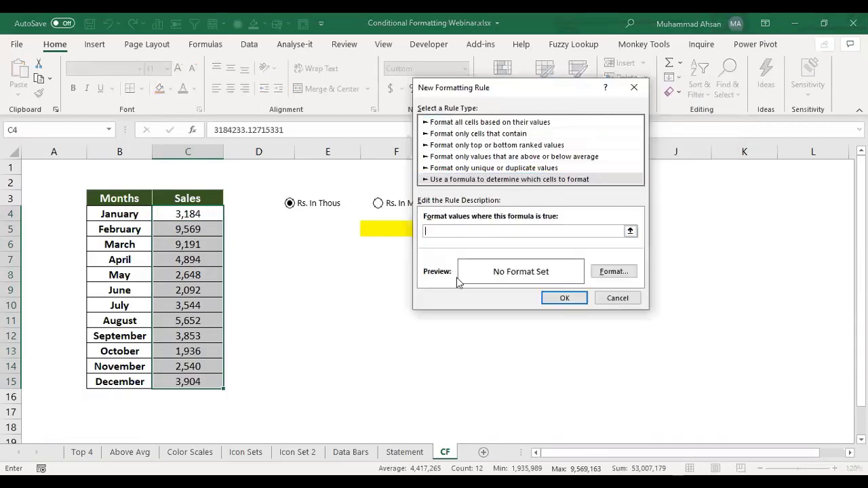
type("=")
left_click(383, 231)
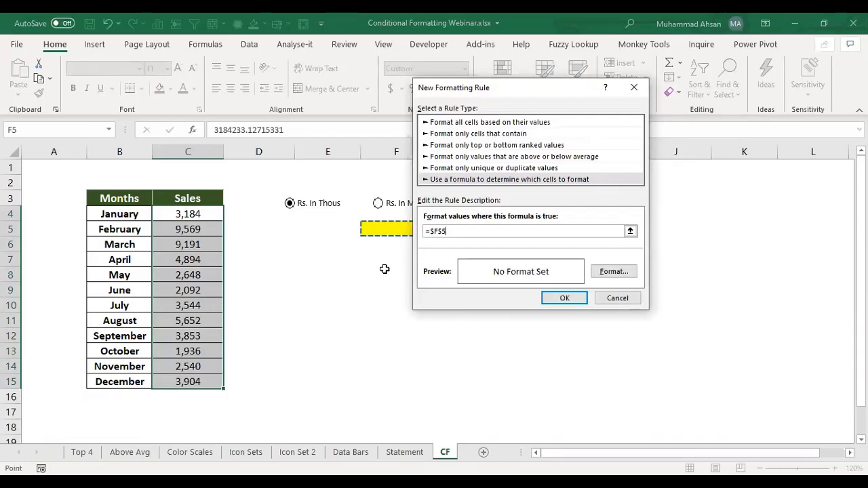
type("=2")
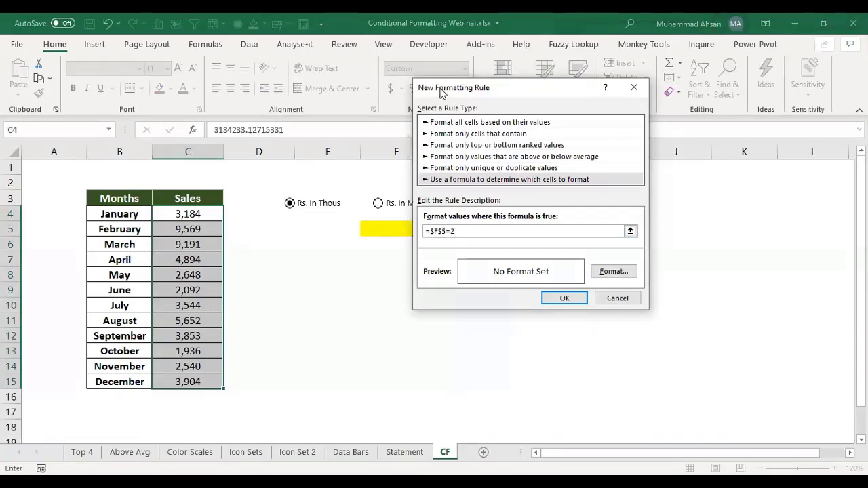
left_click_drag(440, 92, 527, 92)
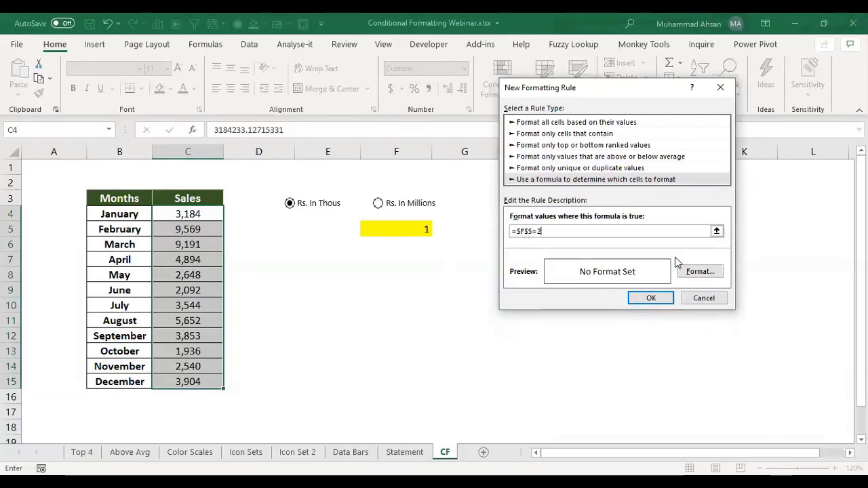
Step: Give the second rule the custom number format #,,.00 and apply it to the sales
left_click(699, 272)
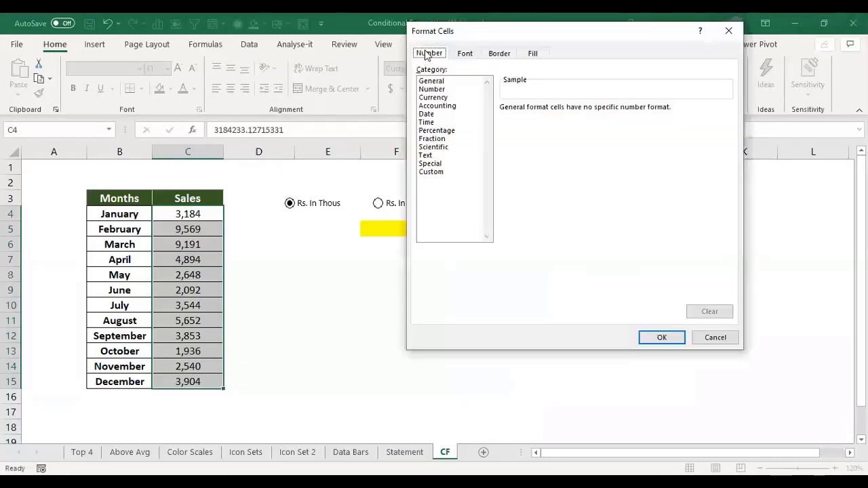
left_click(433, 172)
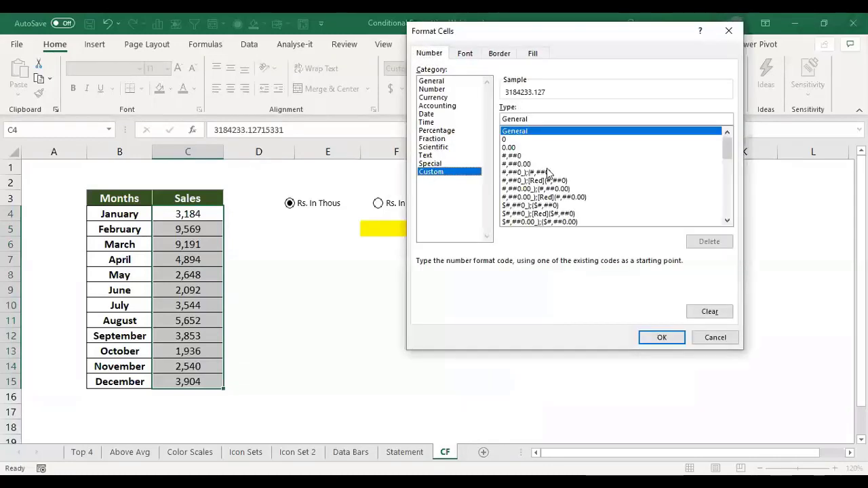
double_click(553, 120)
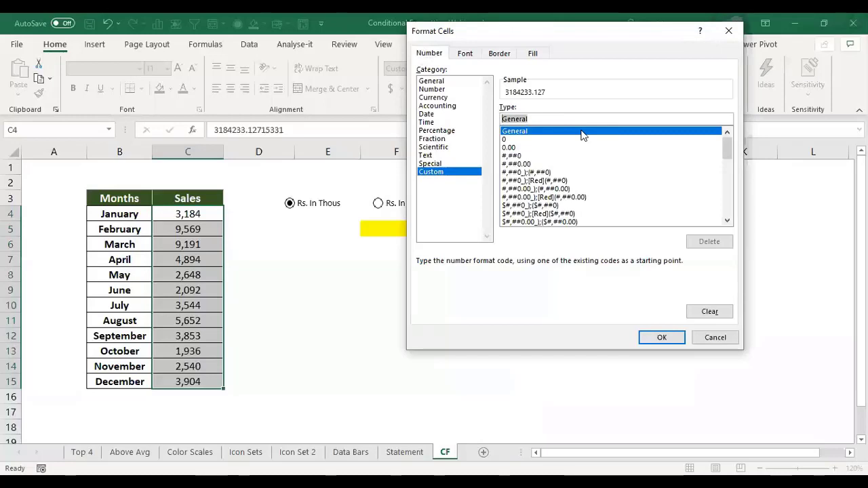
type("#")
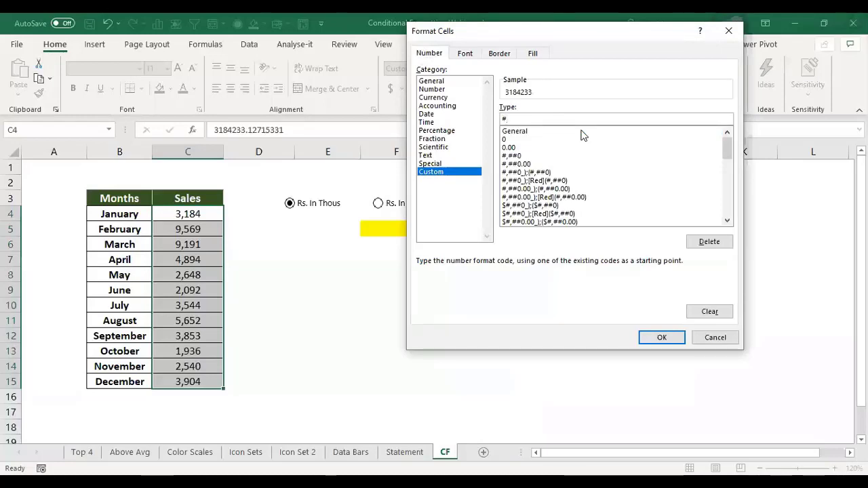
type(",")
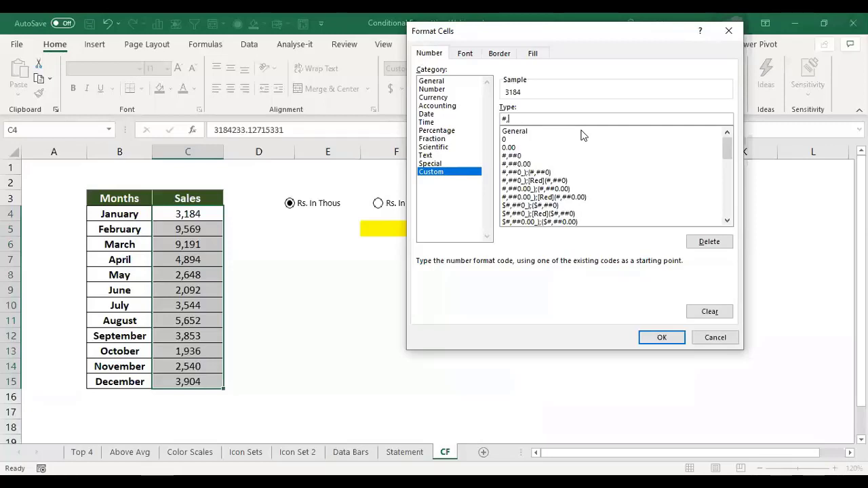
type(",")
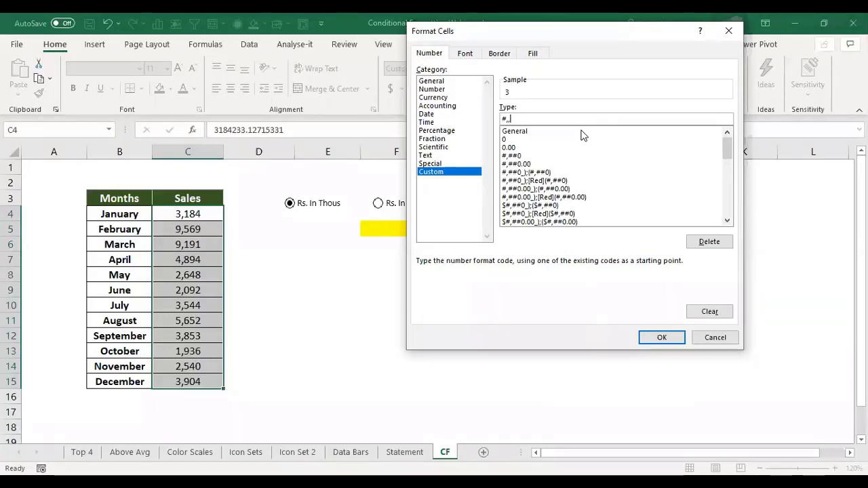
type(".")
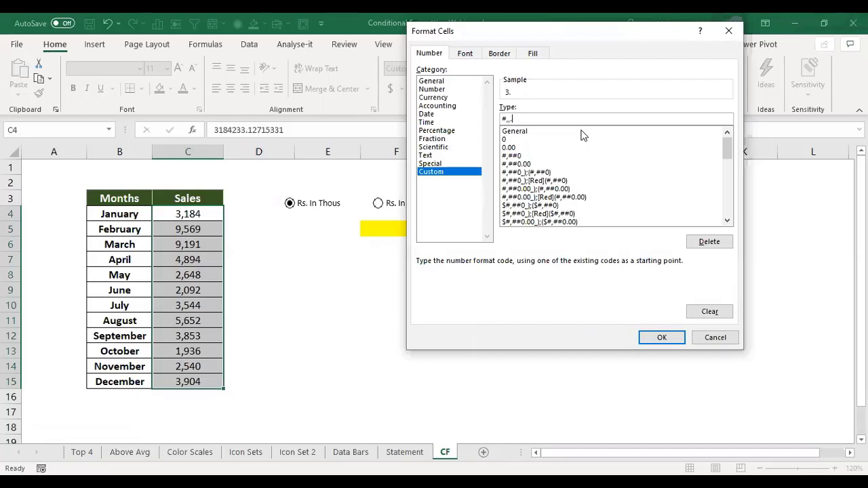
type("0")
key("BackSpace")
type("00")
left_click(650, 341)
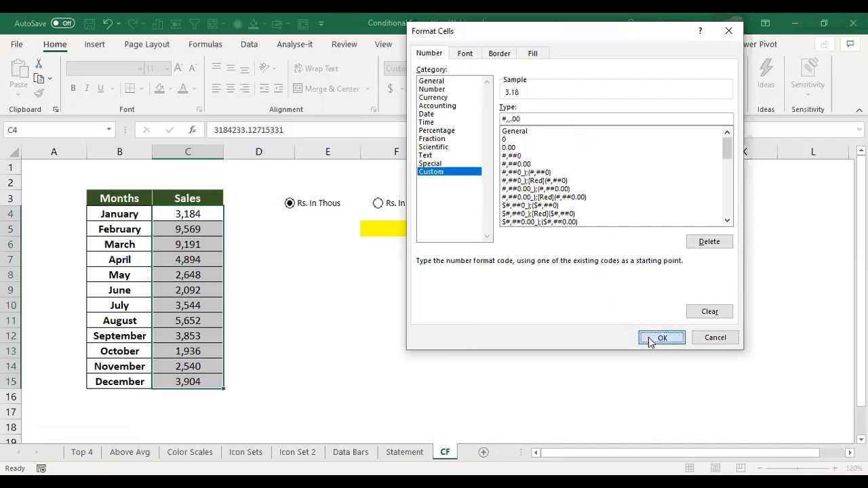
left_click(650, 299)
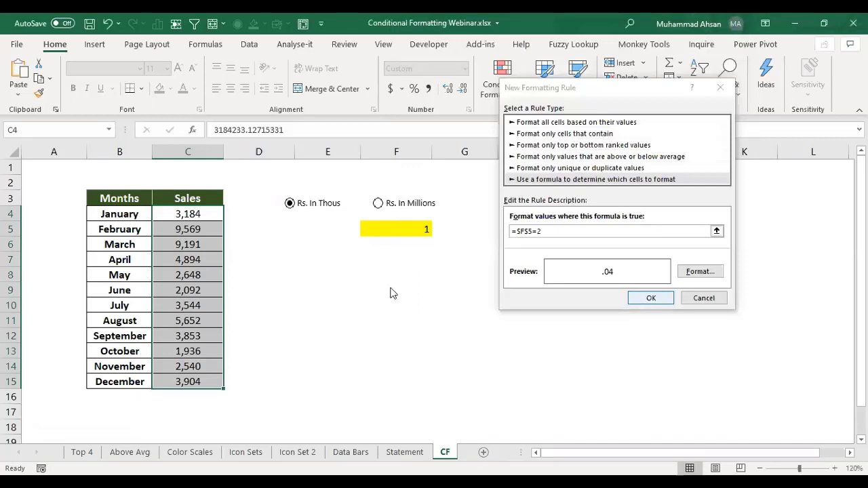
Step: Switch to Rs. In Millions to check the sales in C4:C15 and the March figure, and return to Rs. In Thous
left_click(353, 274)
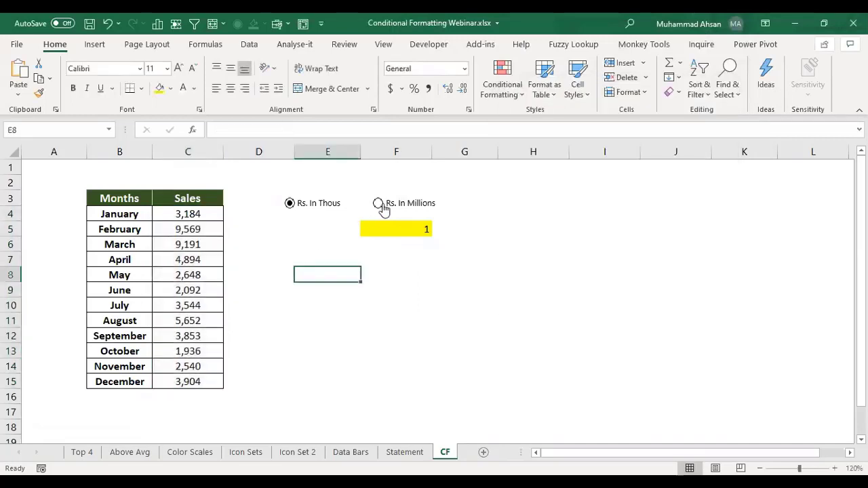
left_click(378, 205)
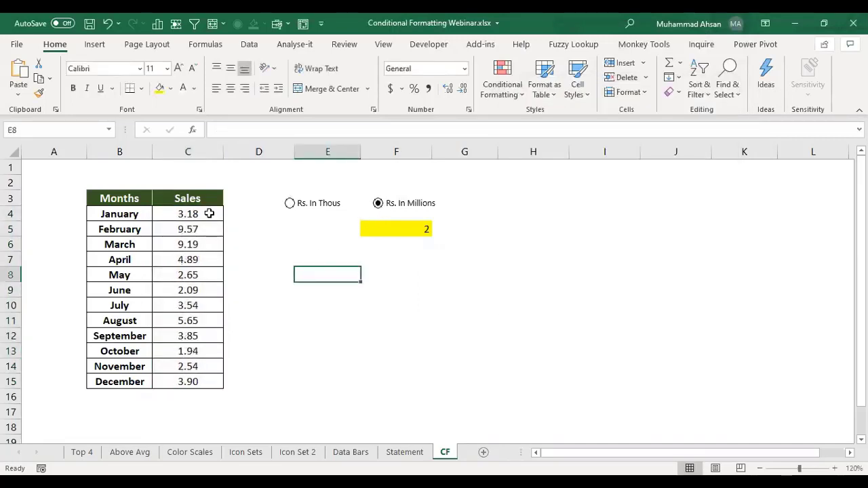
left_click_drag(207, 223, 207, 387)
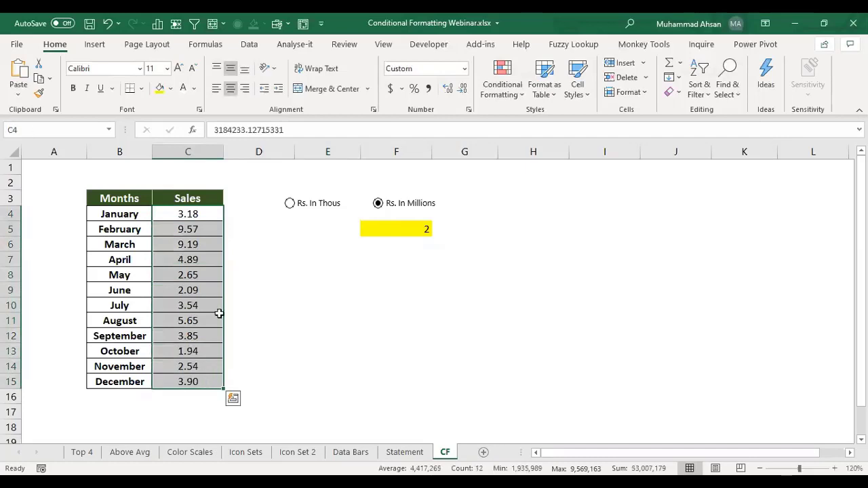
left_click(206, 243)
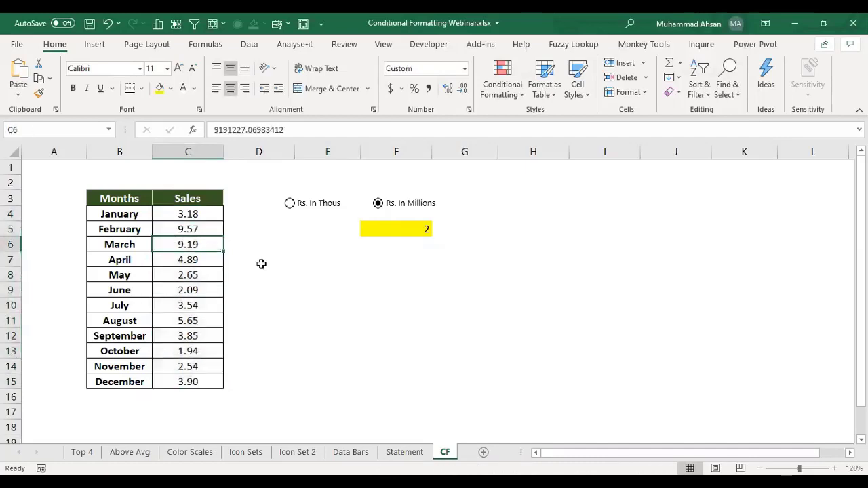
left_click(139, 246)
left_click(203, 247)
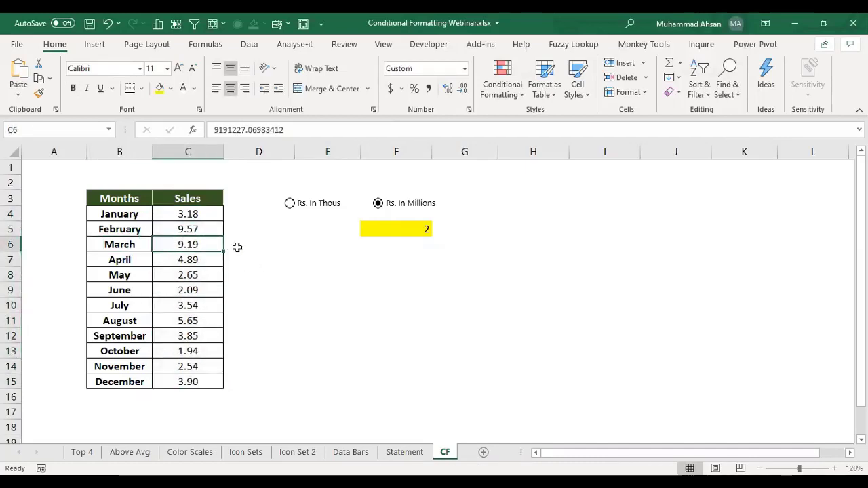
left_click(291, 204)
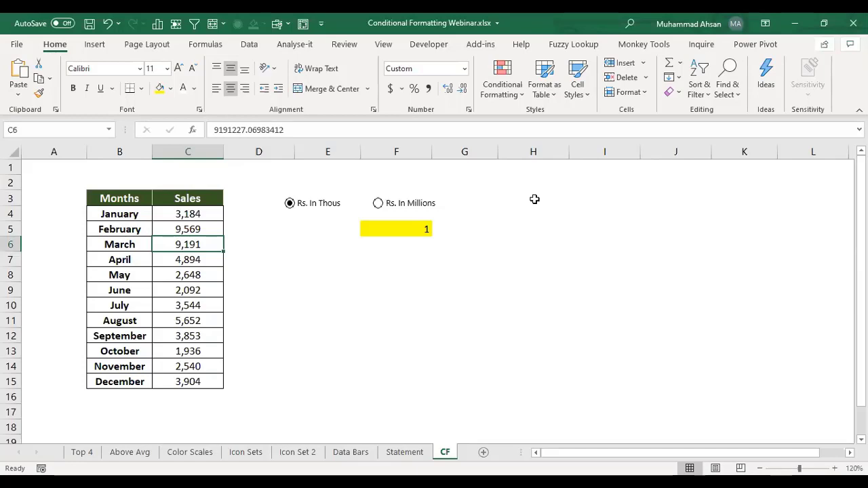
Step: Alternate the sales display between Rs. In Millions and Rs. In Thous several times to test the formatting, finishing on Rs. In Thous
left_click(424, 205)
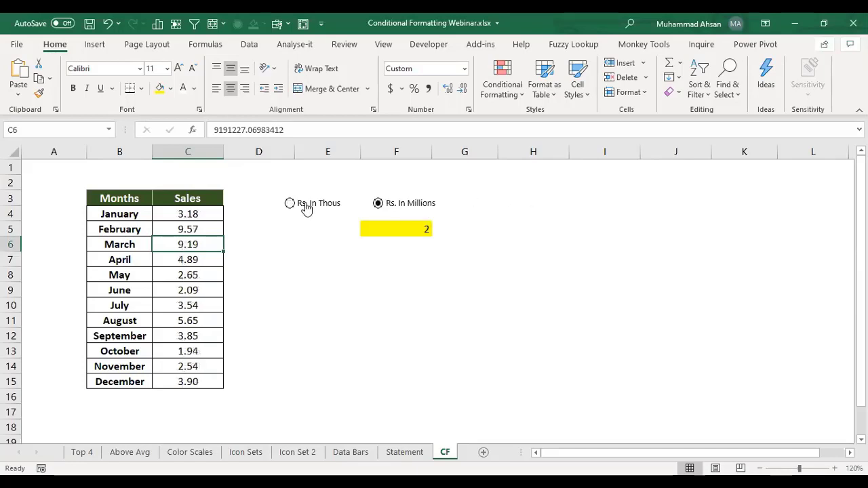
left_click(306, 205)
left_click(386, 205)
left_click(316, 207)
left_click(396, 207)
left_click(327, 206)
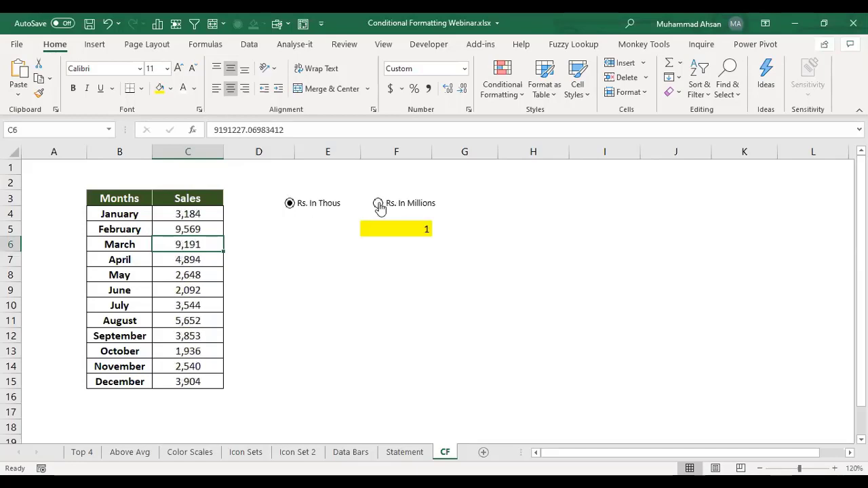
left_click(379, 205)
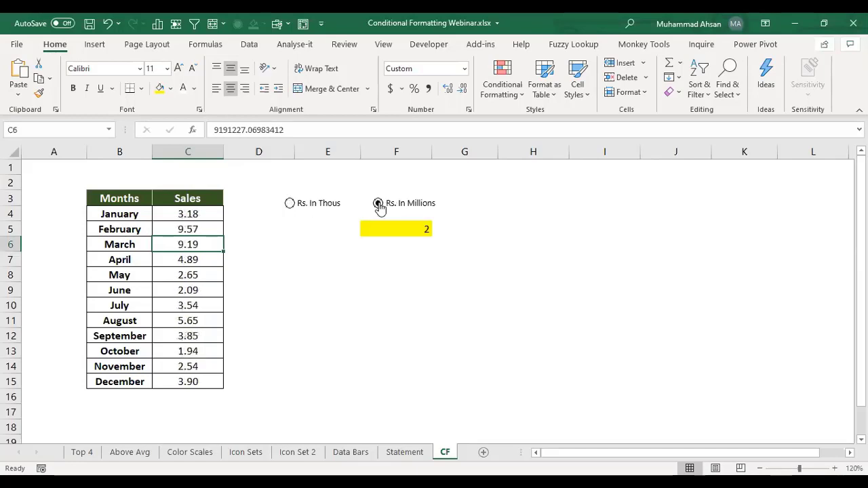
left_click(325, 207)
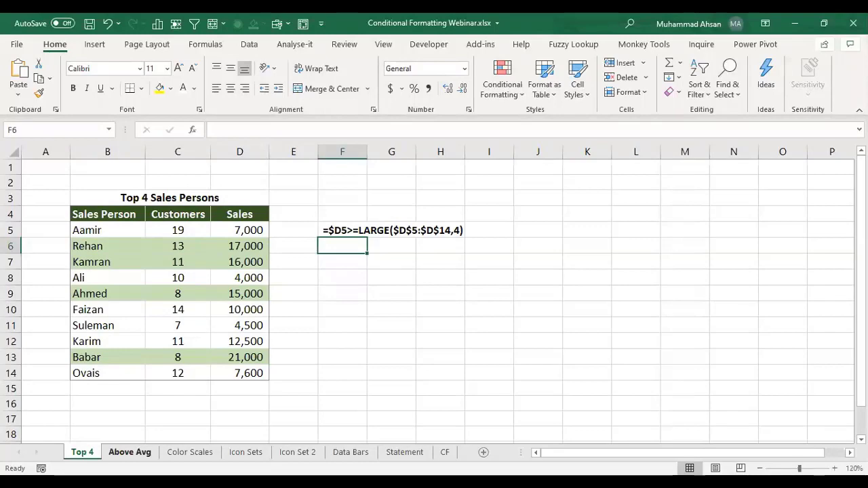
Step: Review the example sheets in order from Above Avg through Color Scales, the icon sets, Data Bars and Statement, ending on the CF sheet
left_click(130, 451)
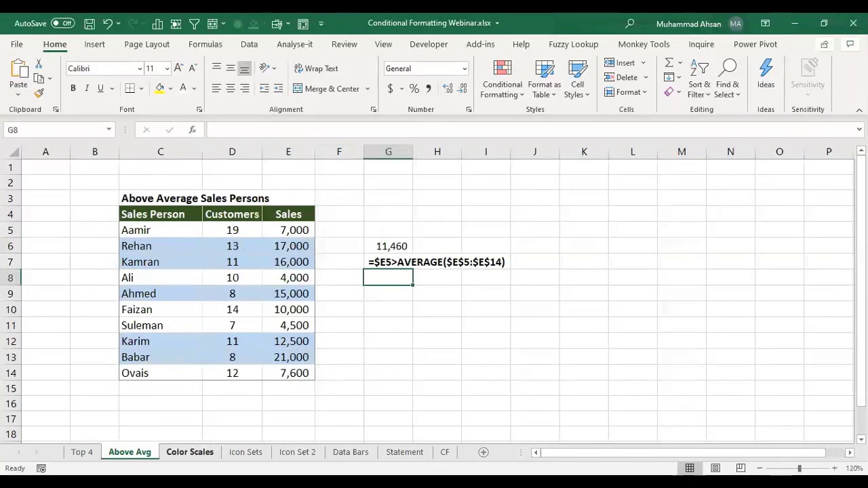
left_click(190, 451)
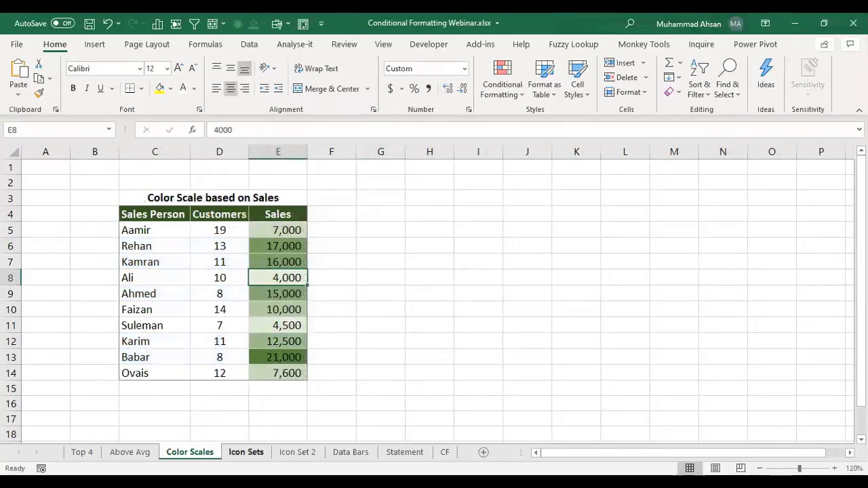
left_click(246, 452)
left_click(297, 452)
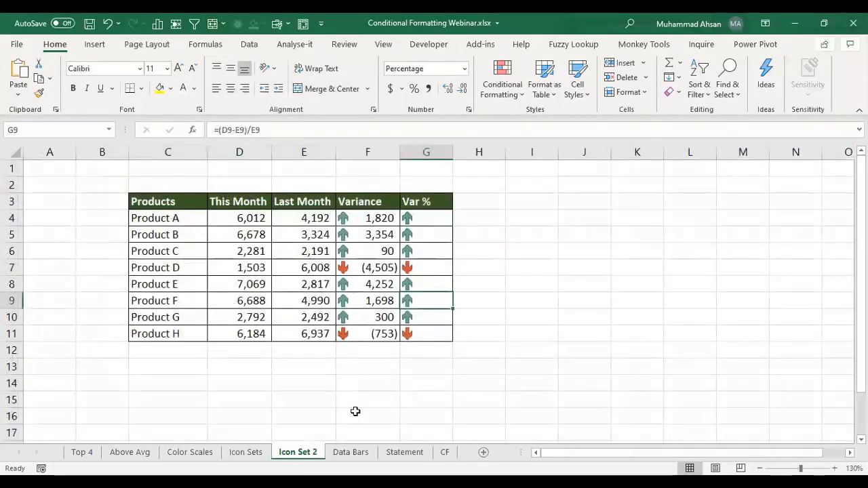
left_click(352, 451)
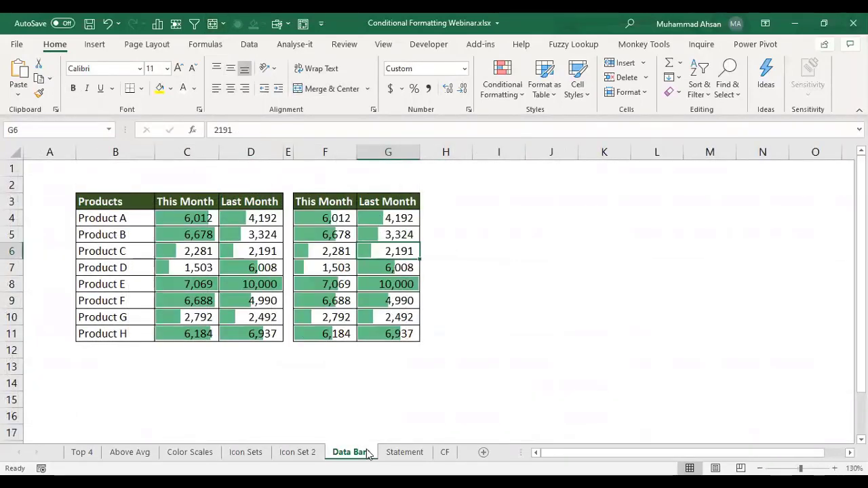
left_click(393, 452)
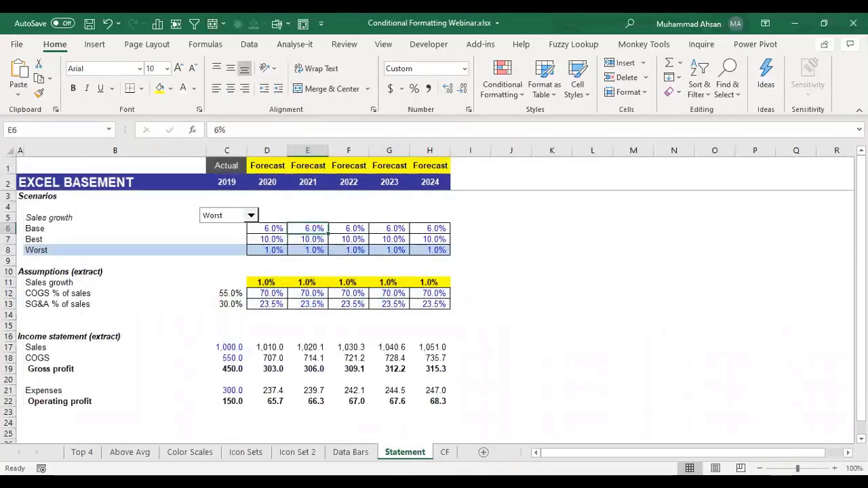
left_click(445, 453)
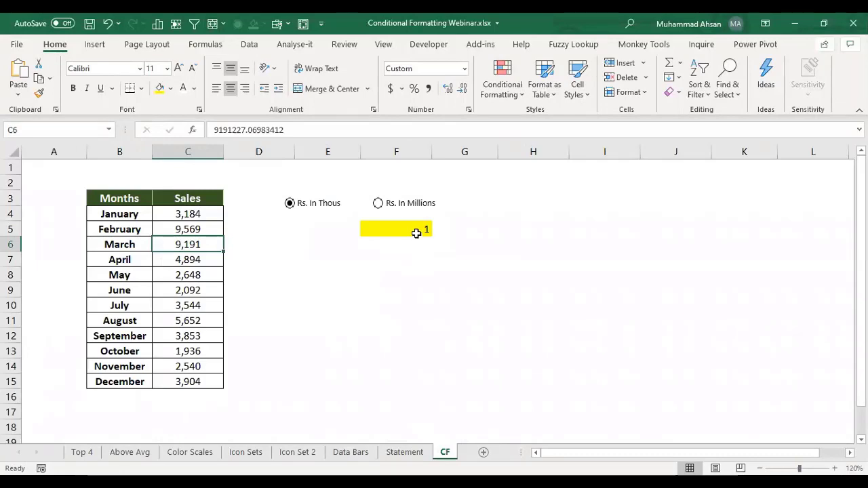